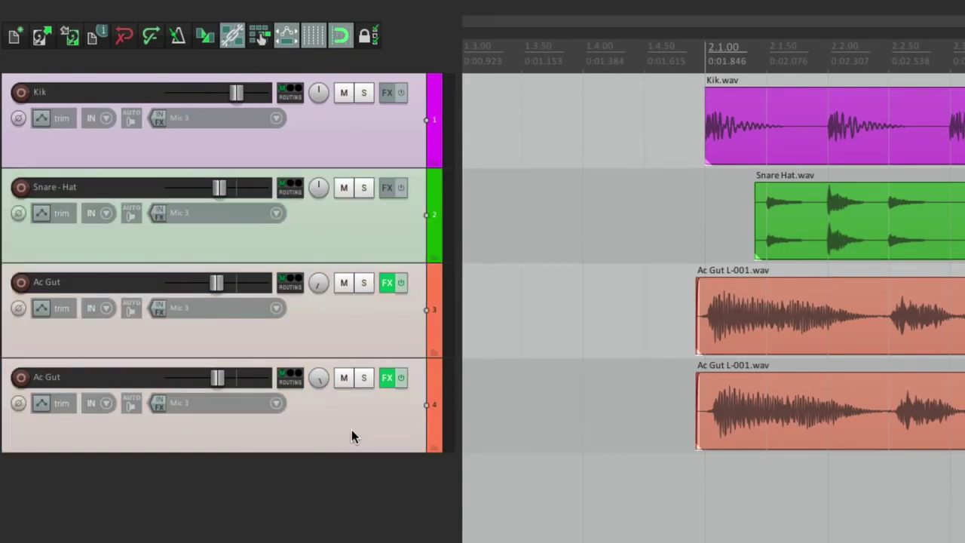
- Build a selection one track at a time from Kik, both Ac Gut tracks and Snare-Hat, and clear it
click(375, 532)
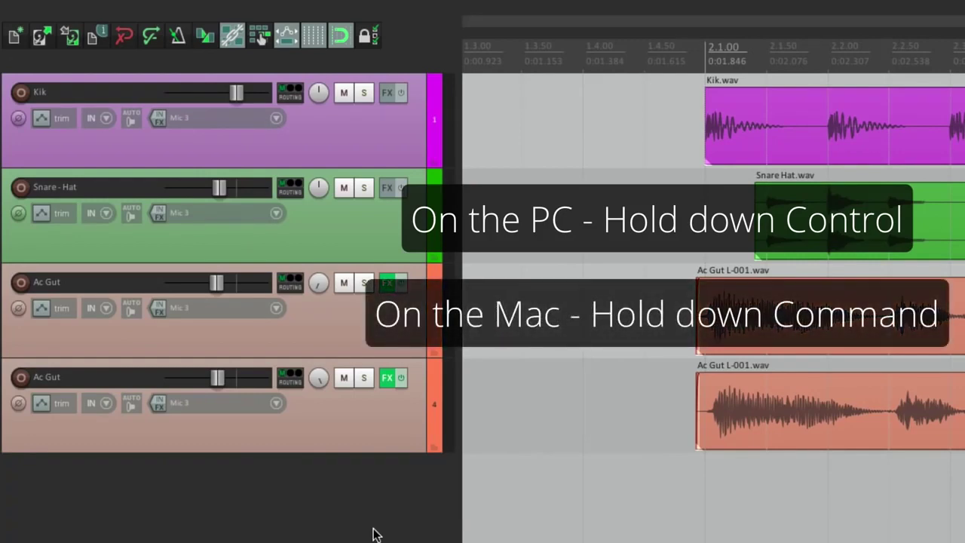
click(379, 148)
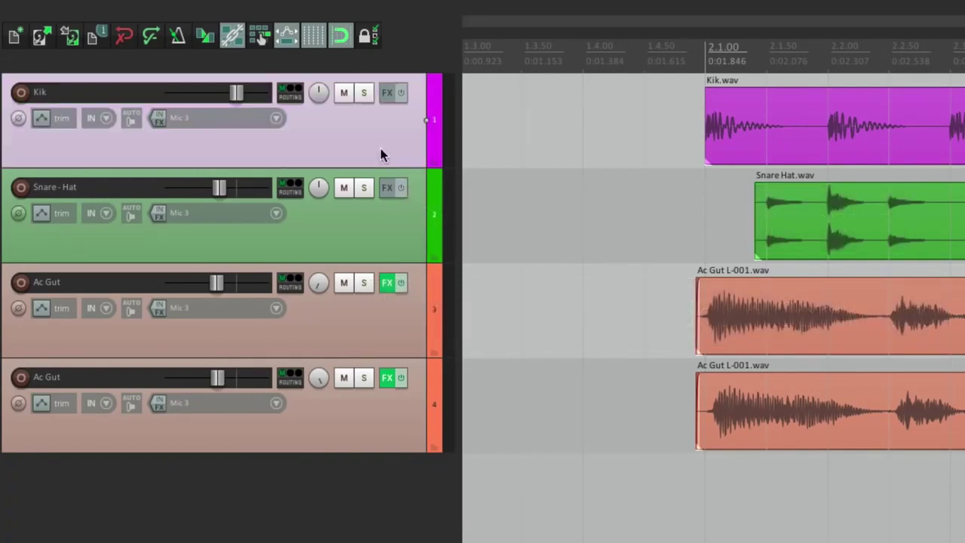
super+click(379, 336)
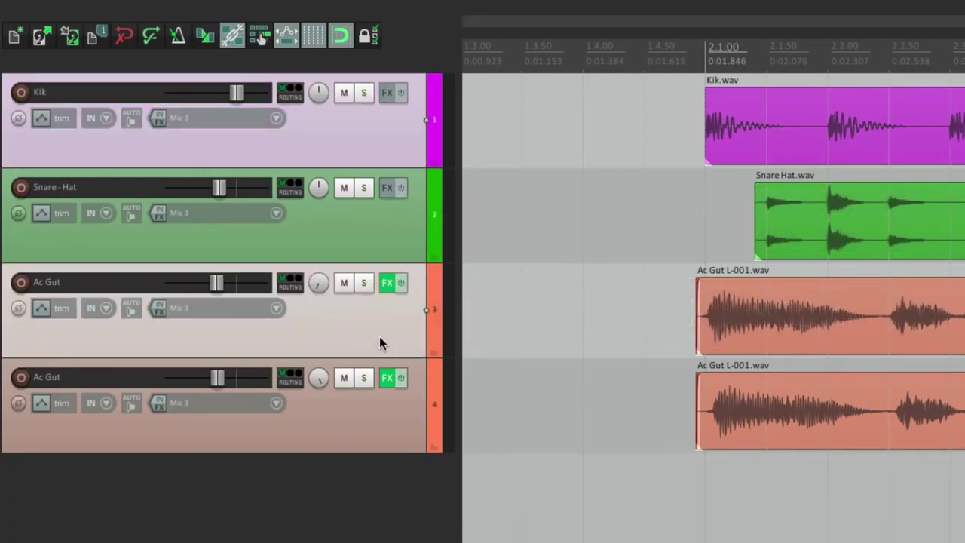
super+click(379, 336)
super+click(375, 420)
super+click(365, 341)
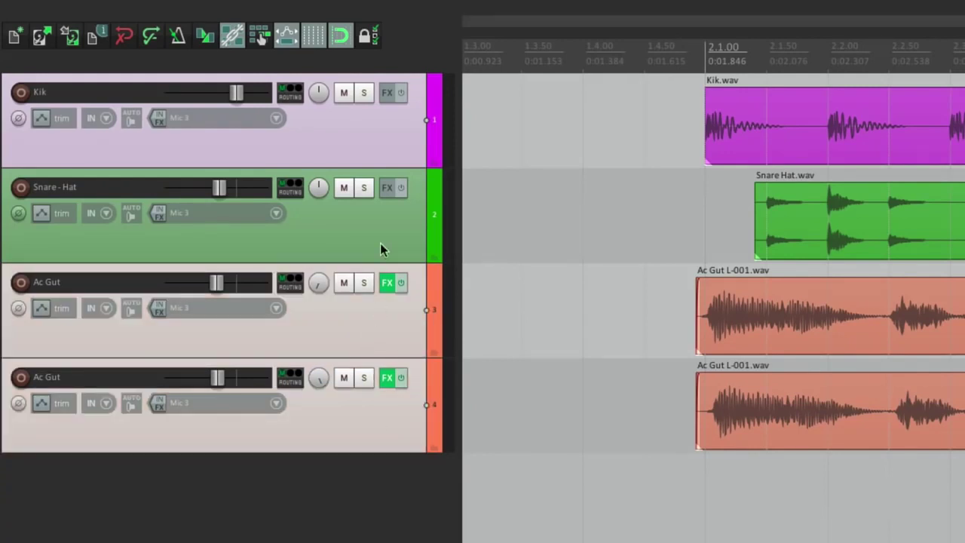
super+click(372, 239)
click(367, 530)
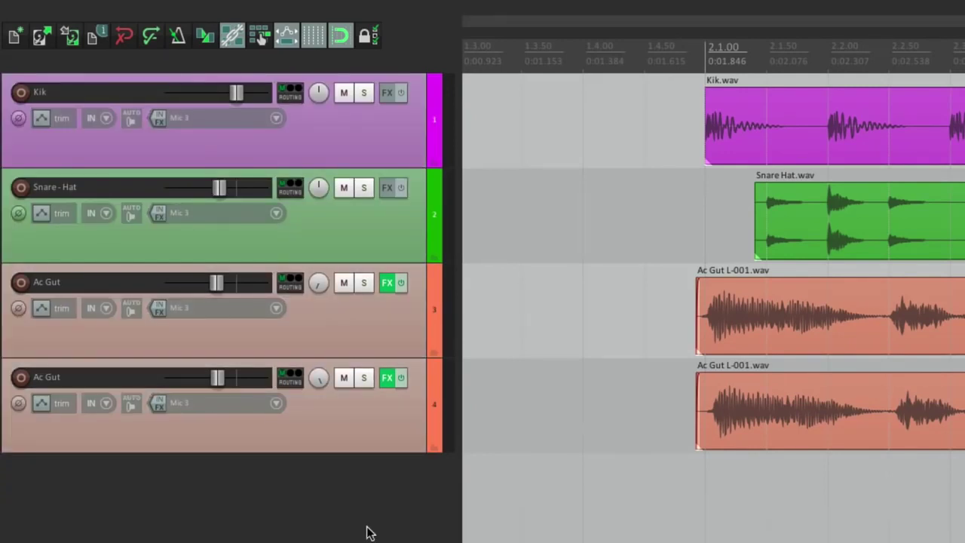
- Select the range of tracks from Kik to the last Ac Gut and review their track grouping parameters
click(375, 151)
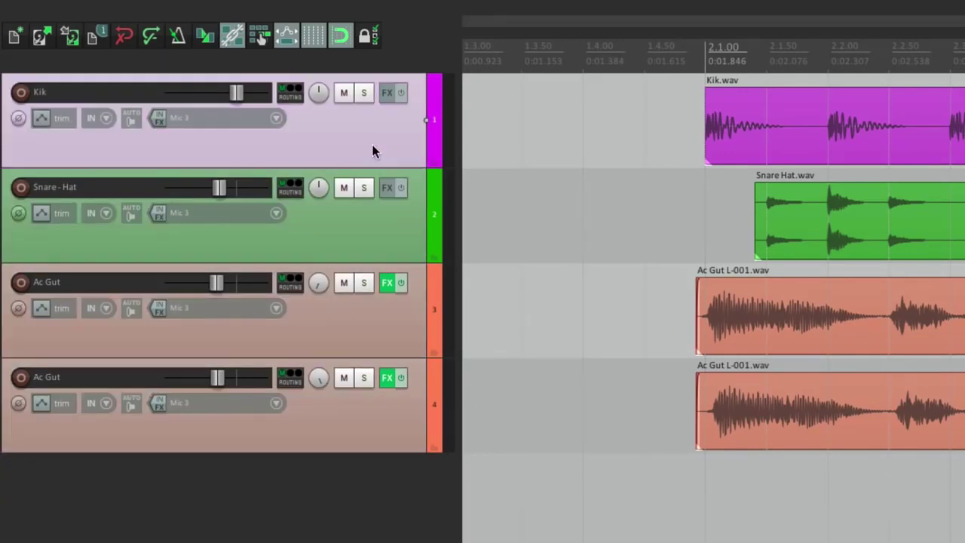
shift+click(391, 413)
mouse_move(390, 6)
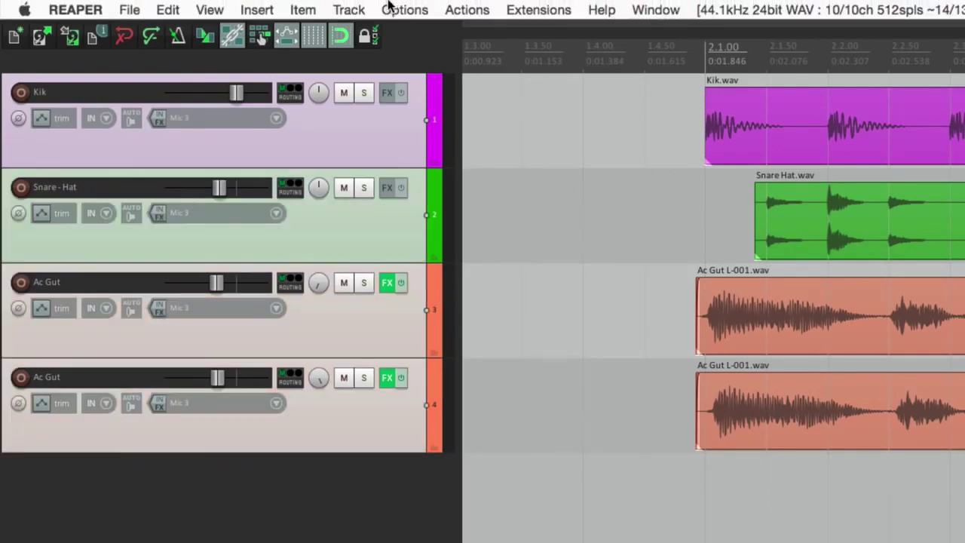
click(356, 9)
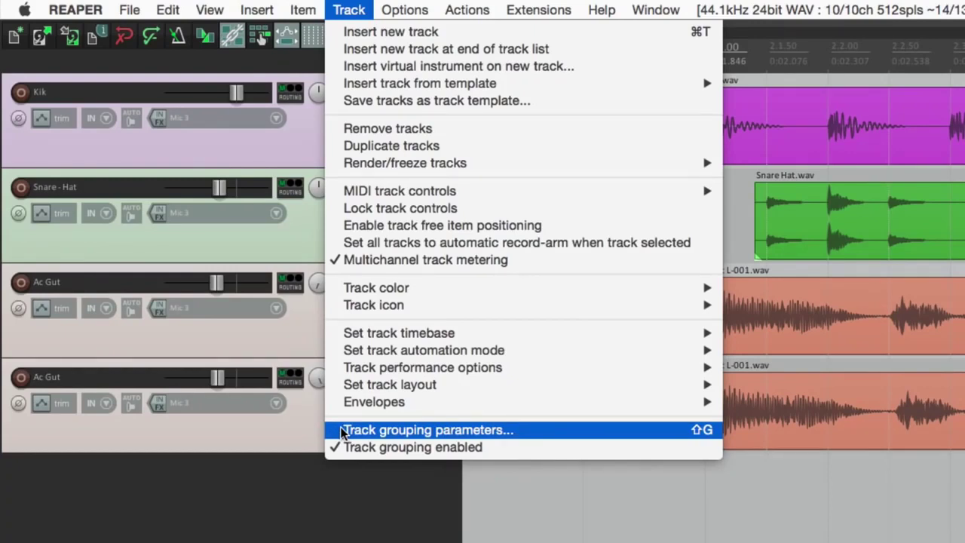
click(685, 436)
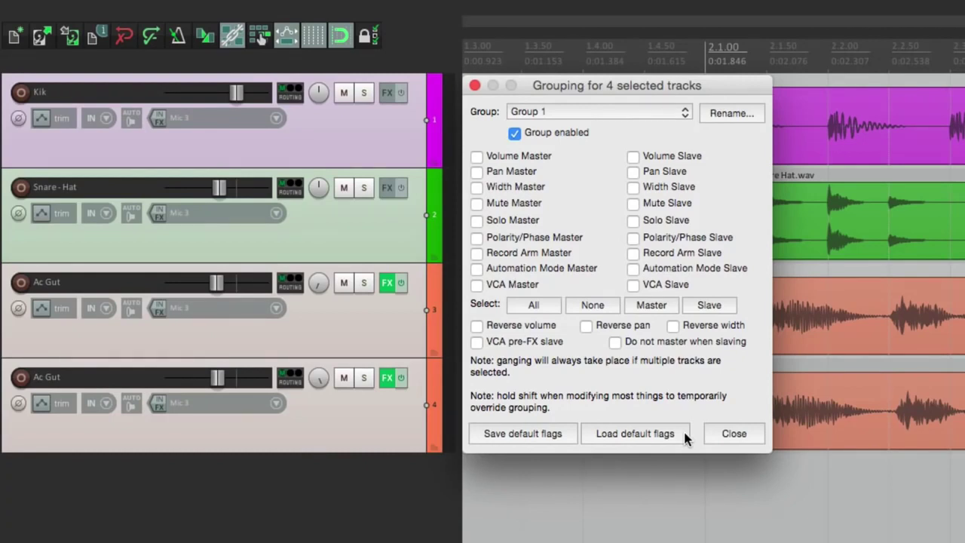
key(Escape)
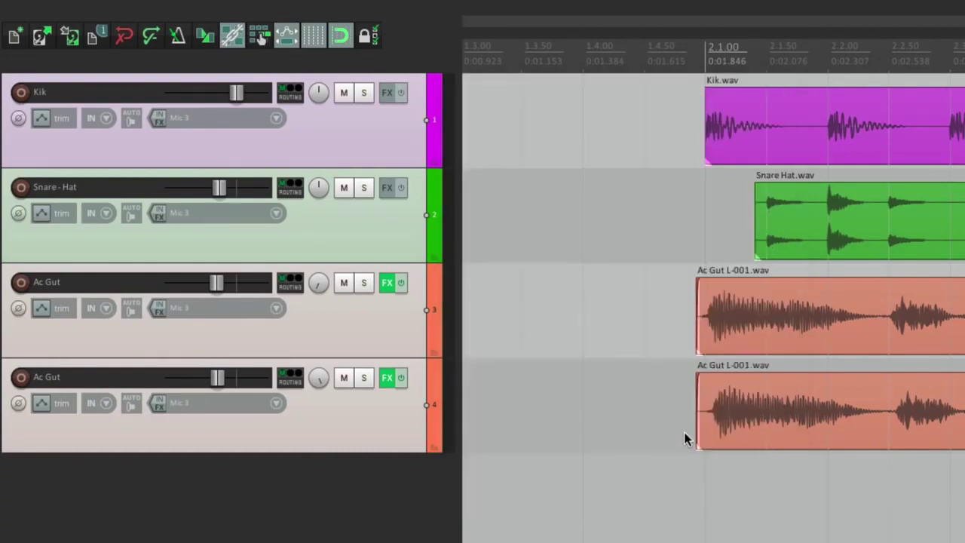
- Add the action "Track: Toggle all track grouping enabled" to the Main toolbar
right_click(434, 62)
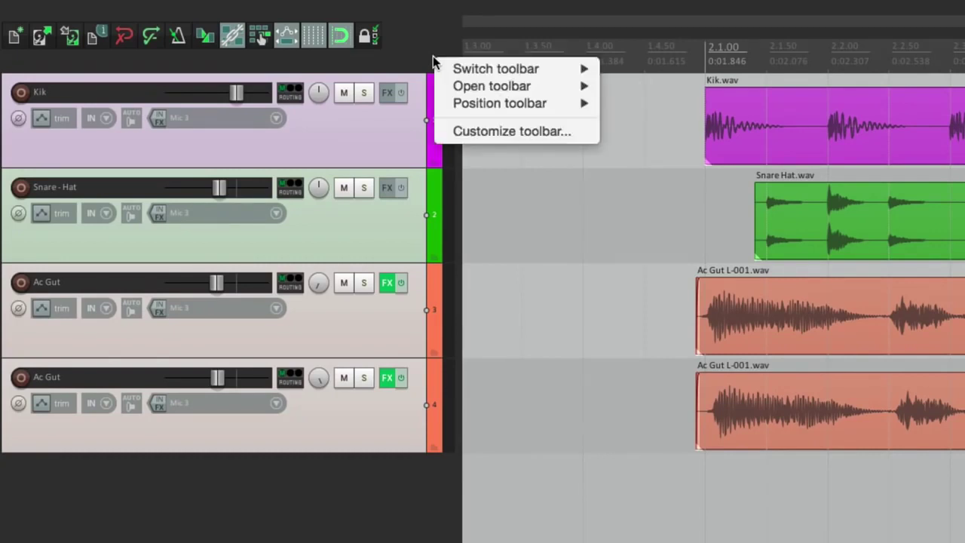
click(451, 131)
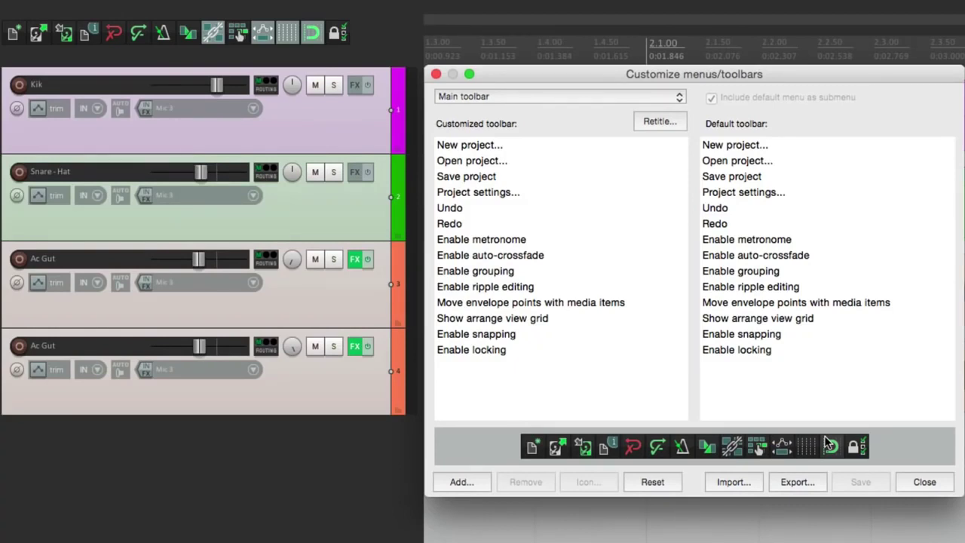
click(459, 482)
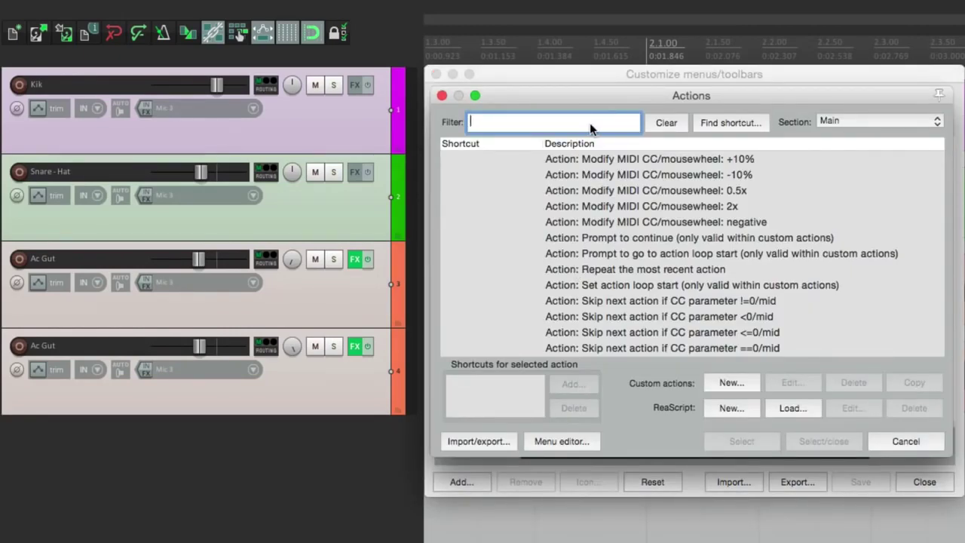
text(track grouping)
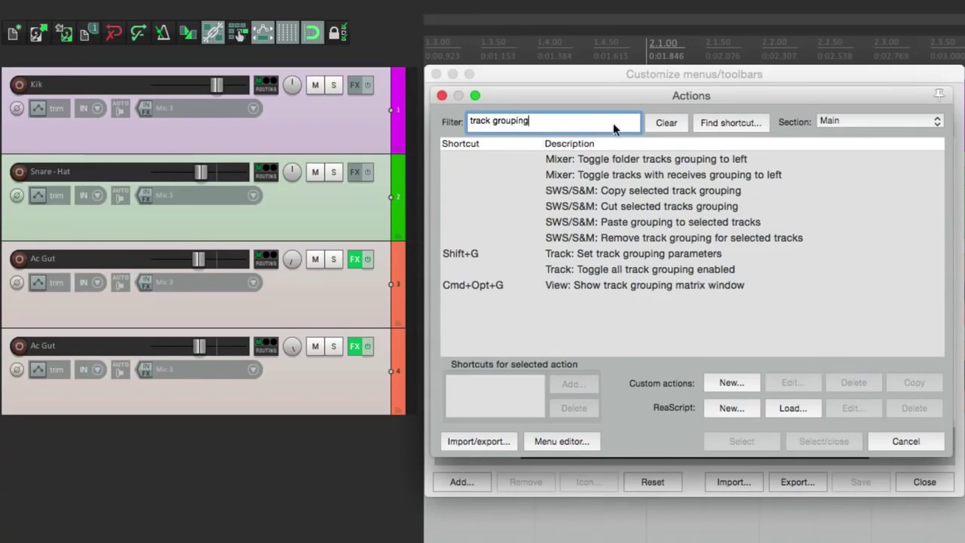
click(639, 268)
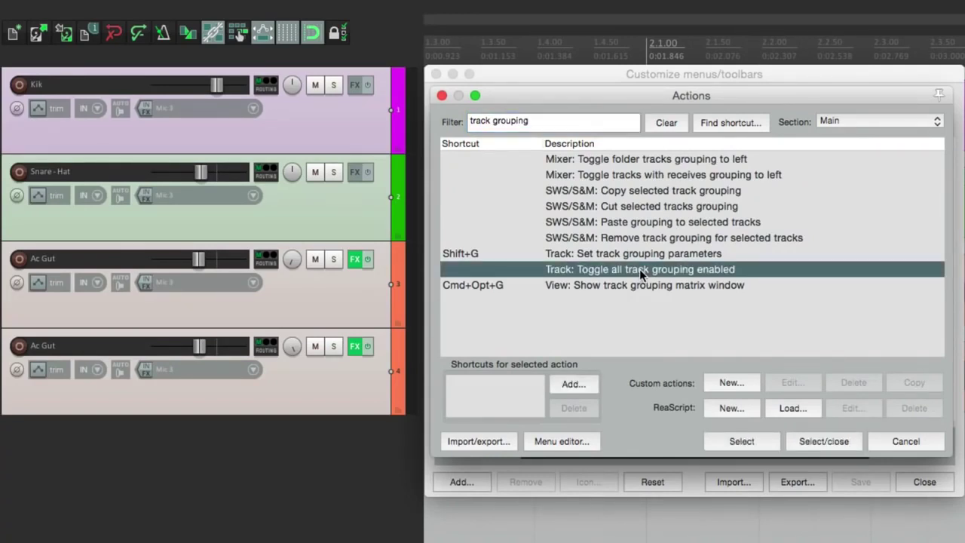
double_click(639, 268)
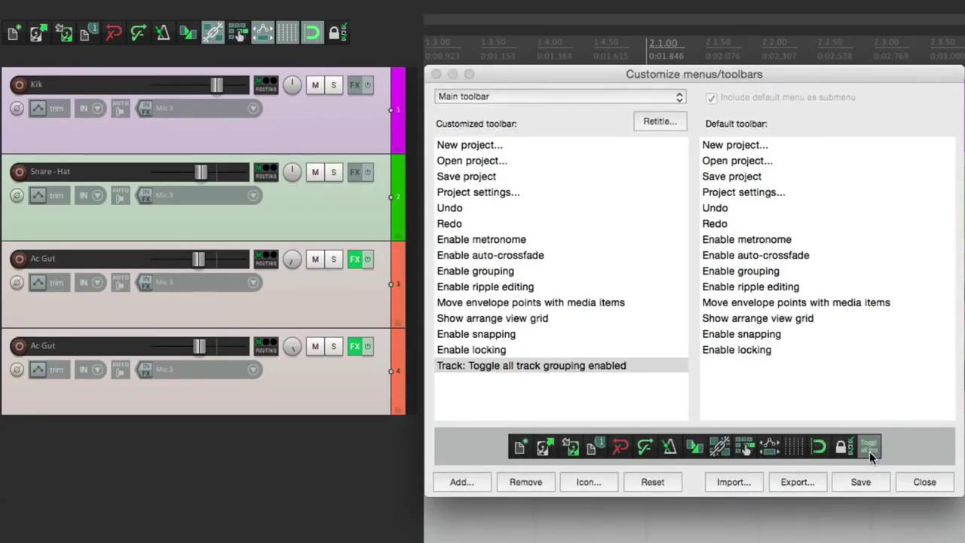
- Give the new toolbar action the toolbar_midi_tracksel_off.png icon, found by filtering for "track", and save the customized toolbar
click(572, 481)
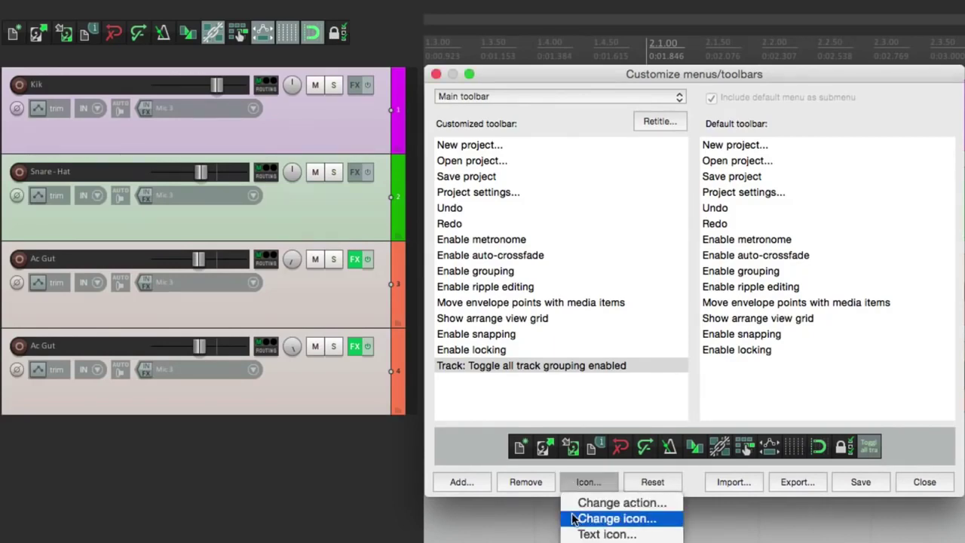
click(573, 518)
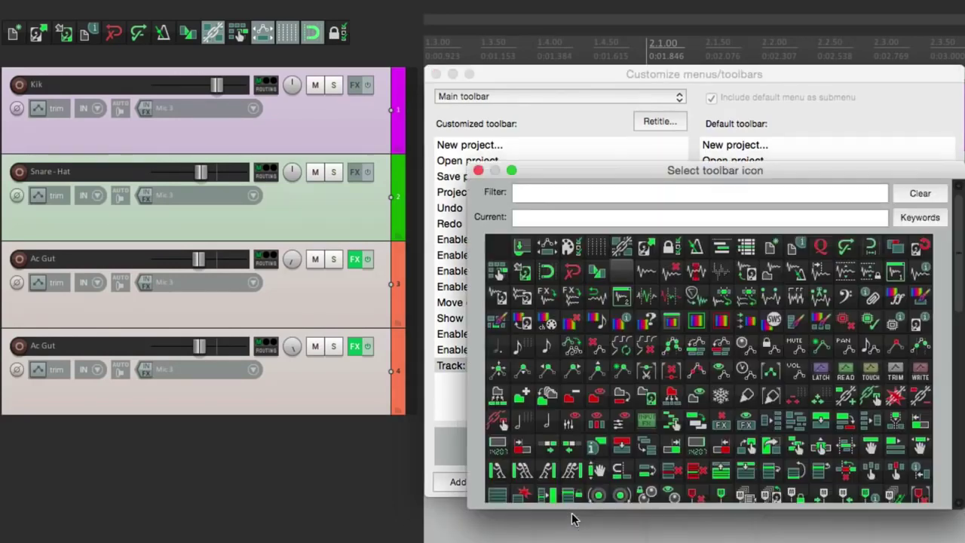
click(666, 195)
text(track)
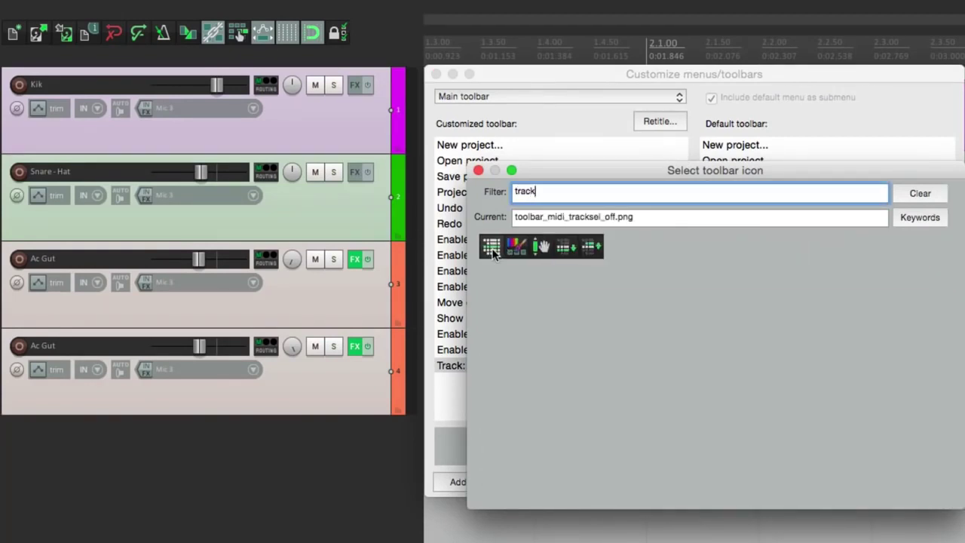
click(492, 251)
double_click(492, 251)
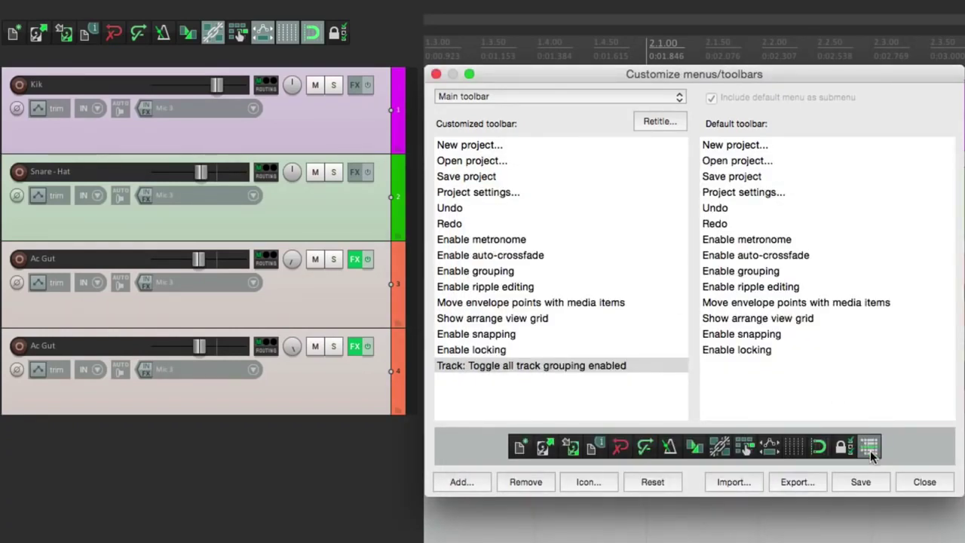
click(863, 483)
click(915, 484)
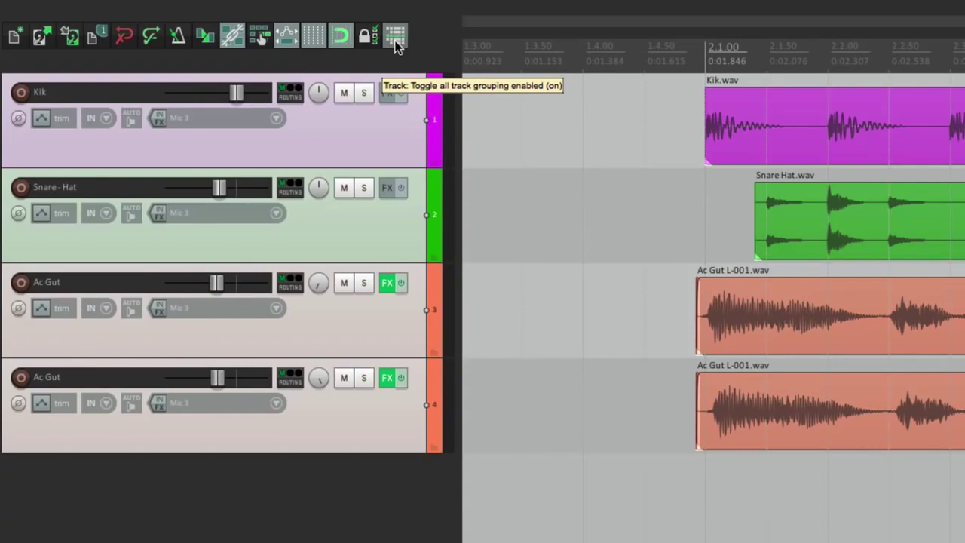
- Disable track grouping for the project
click(362, 9)
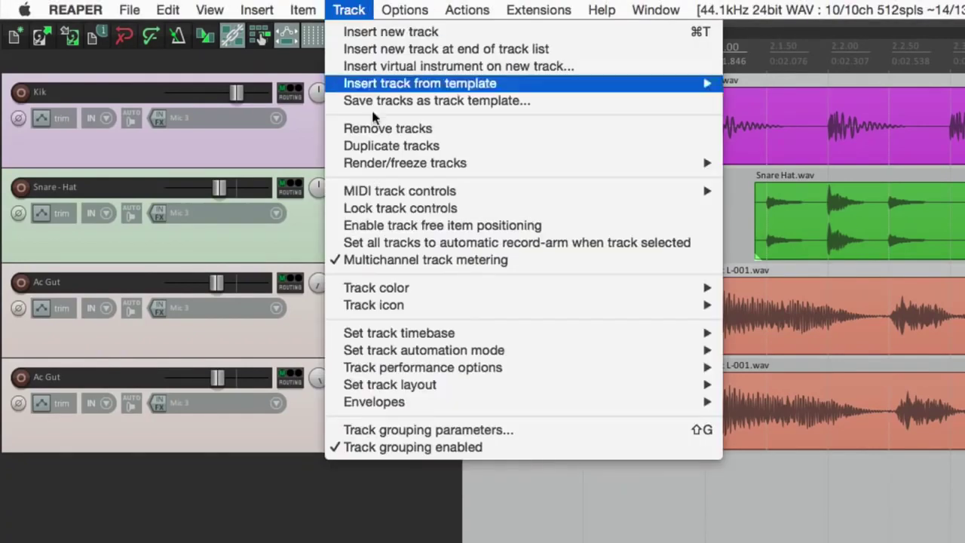
click(394, 446)
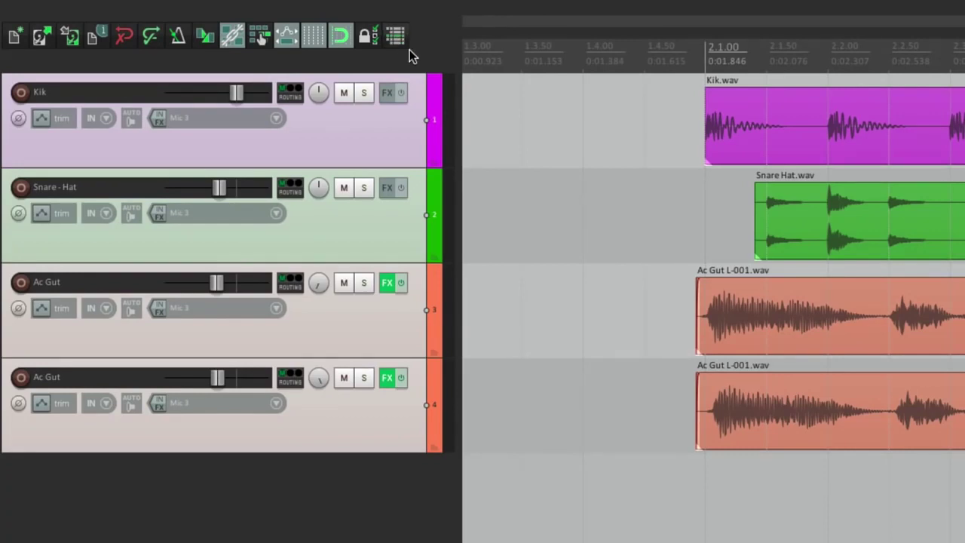
- Select all four tracks from Kik to the last Ac Gut and open their track grouping parameters
click(353, 153)
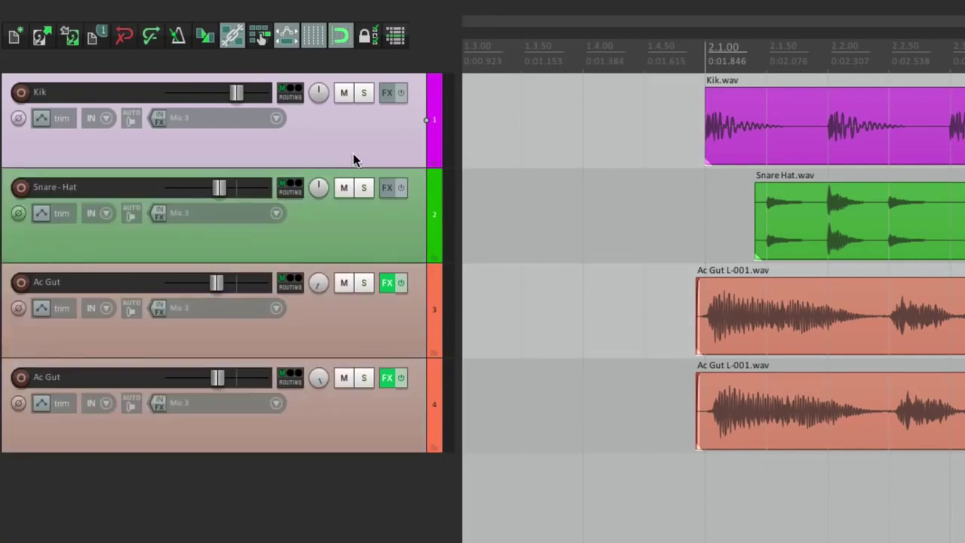
shift+click(371, 410)
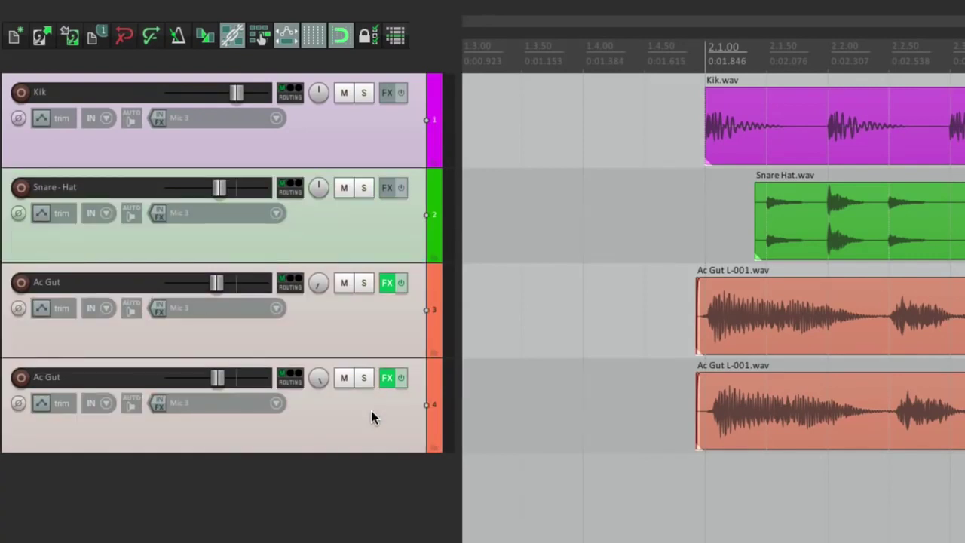
key(shift+g)
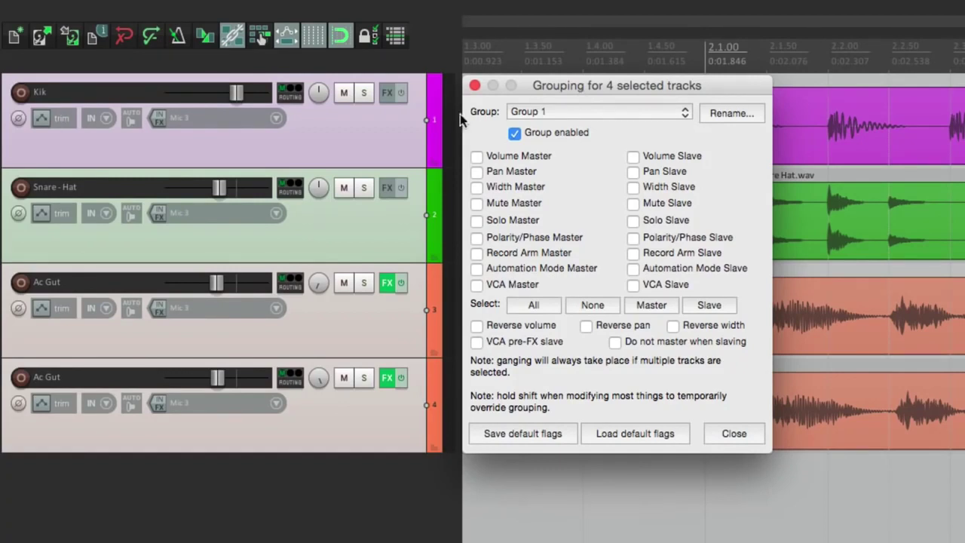
- With the grouping parameters open, select Kik alone, switch to Snare-Hat, and add the other tracks until all four are selected
click(386, 137)
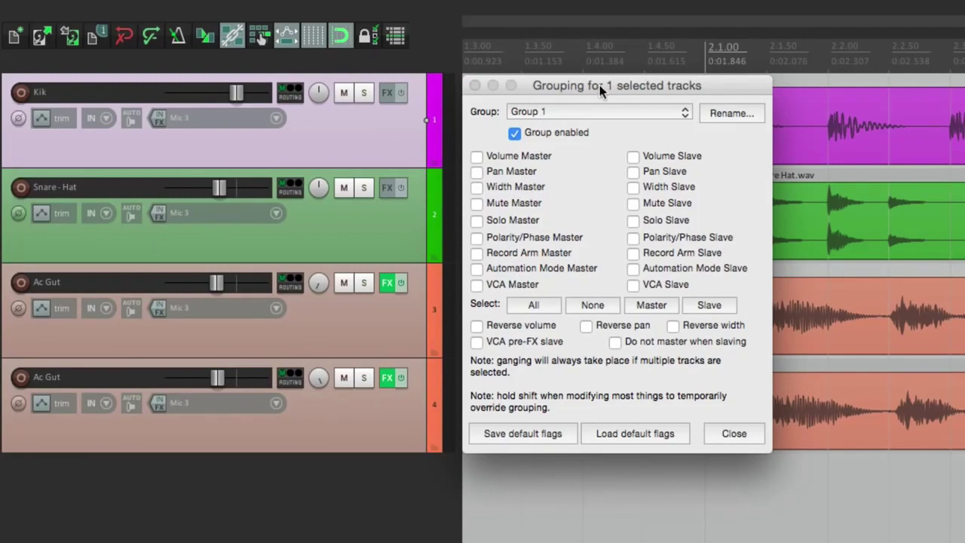
click(382, 203)
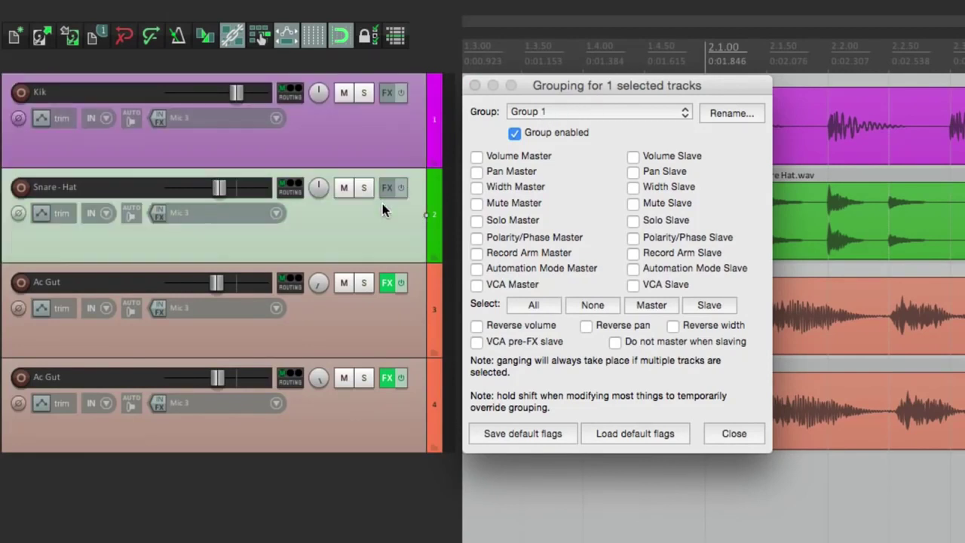
ctrl+click(380, 149)
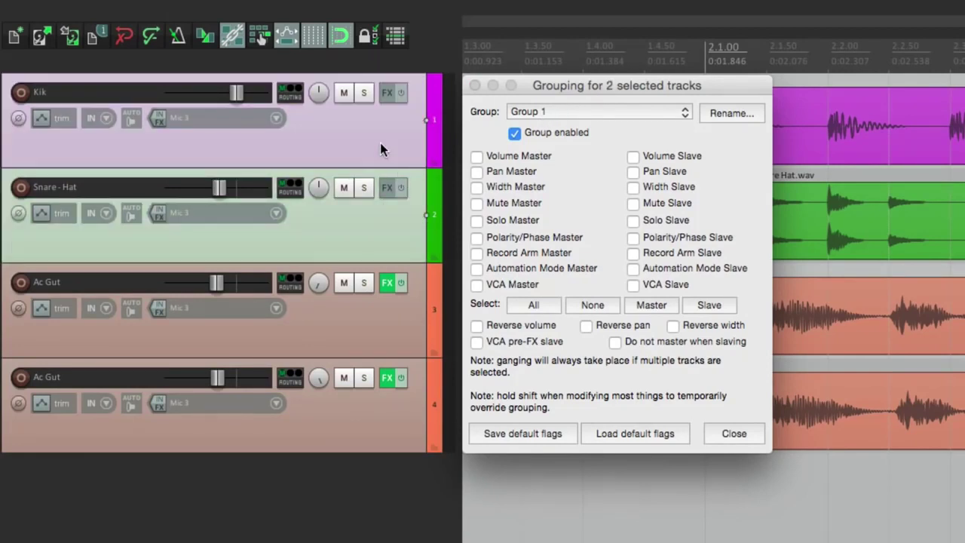
ctrl+click(367, 316)
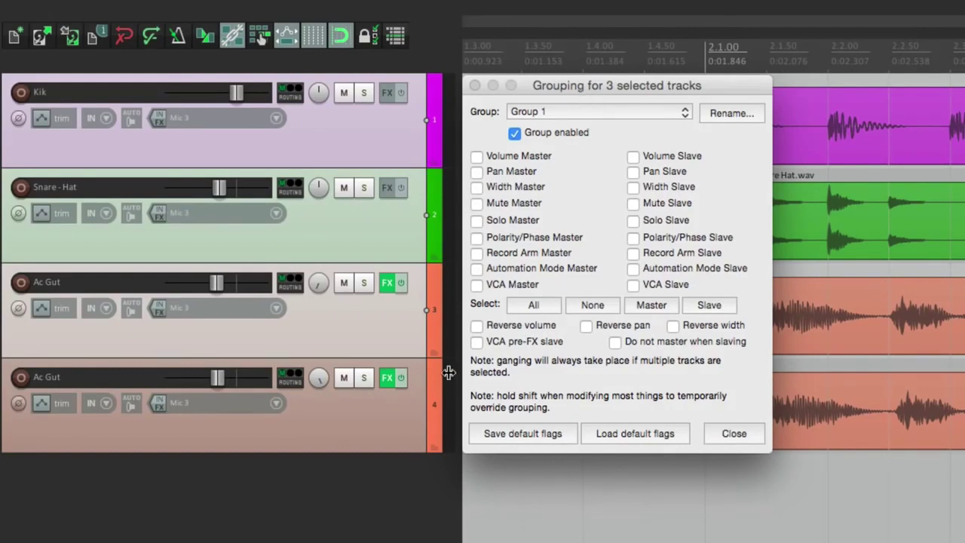
ctrl+click(373, 422)
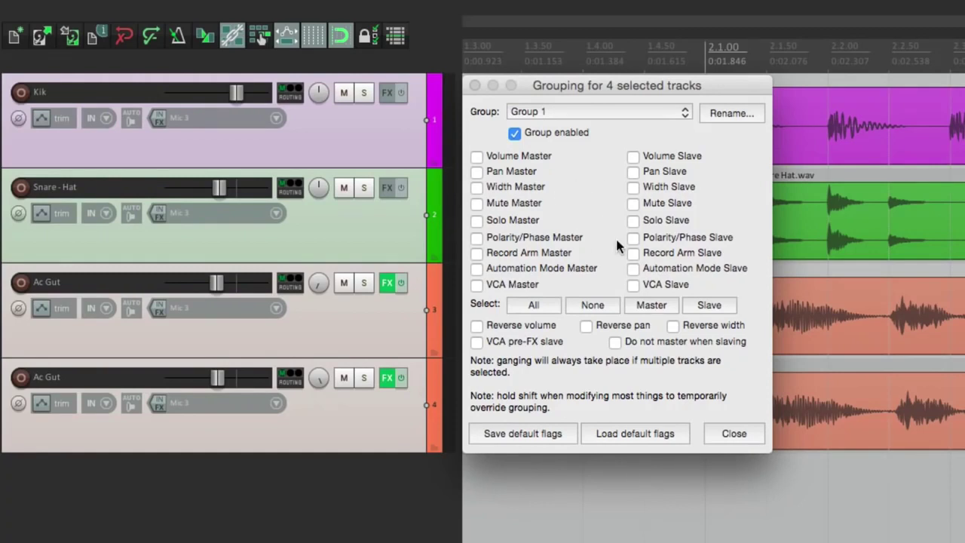
- Assign all master and slave parameters of Group 1 except VCA to the four tracks, enable track grouping and deselect the tracks
click(545, 311)
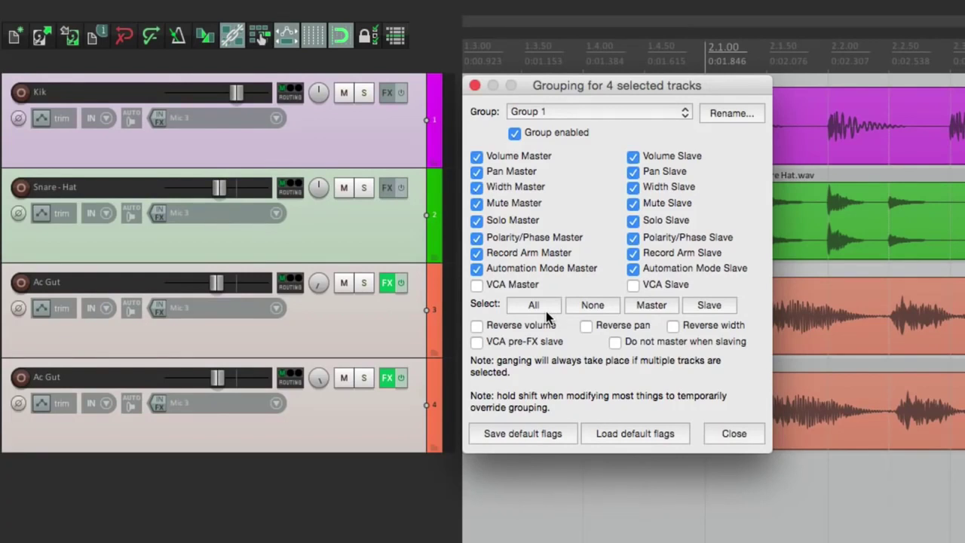
key(Escape)
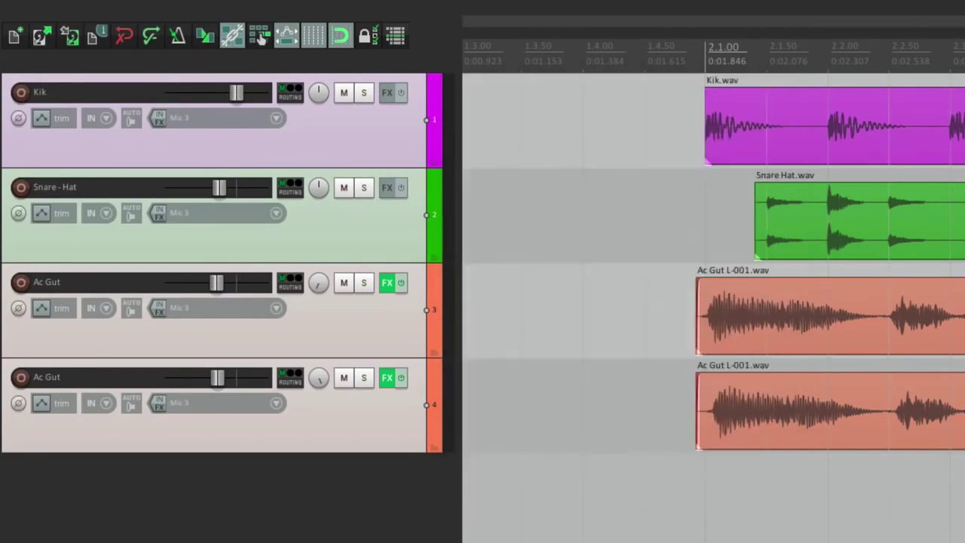
click(397, 39)
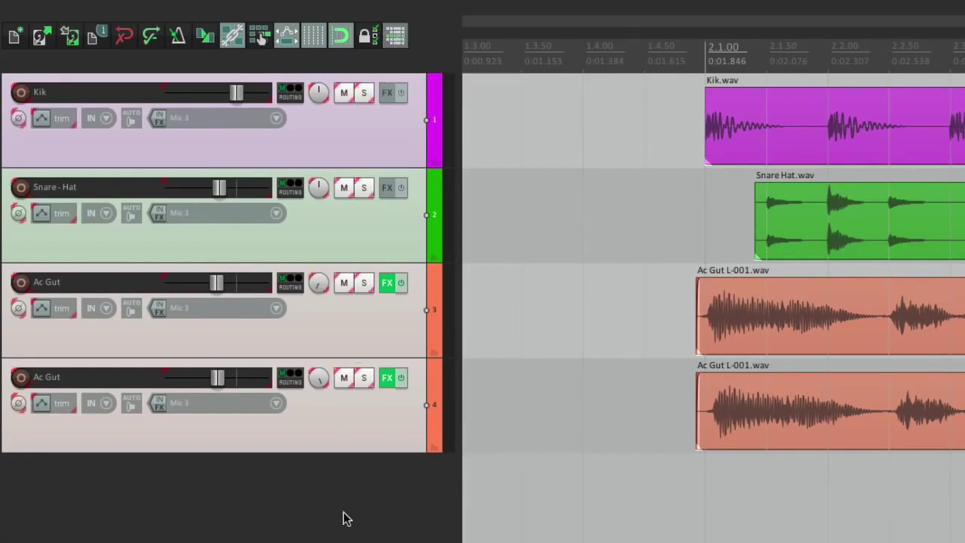
click(360, 526)
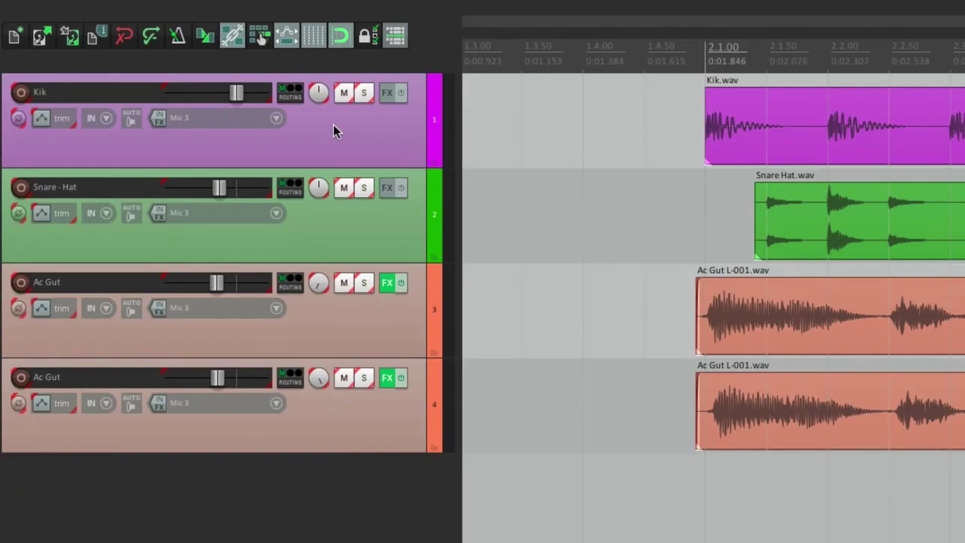
- Test the grouped tracks by moving and restoring Kik's volume and pan and toggling its mute and solo on and off
drag(238, 98, 249, 121)
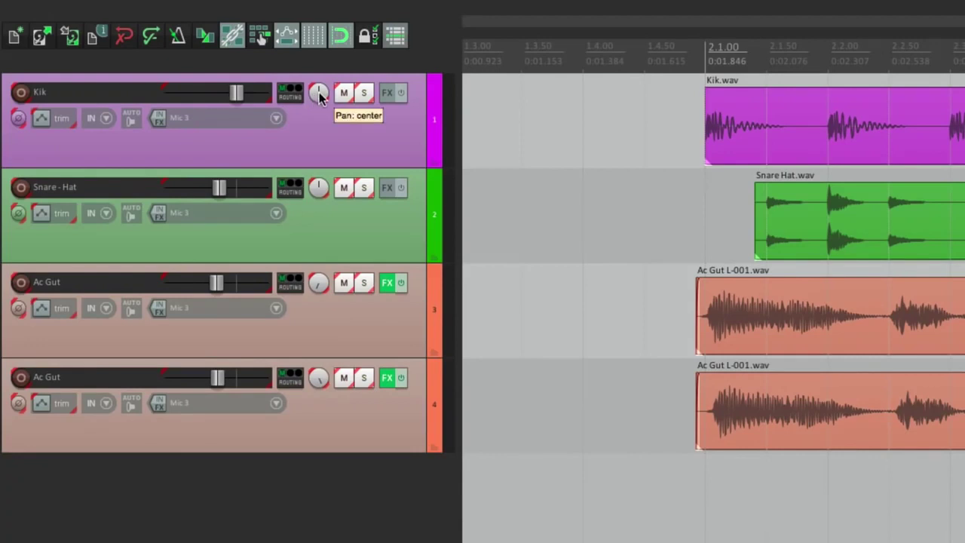
scroll(320, 95, down, 4)
scroll(320, 95, up, 4)
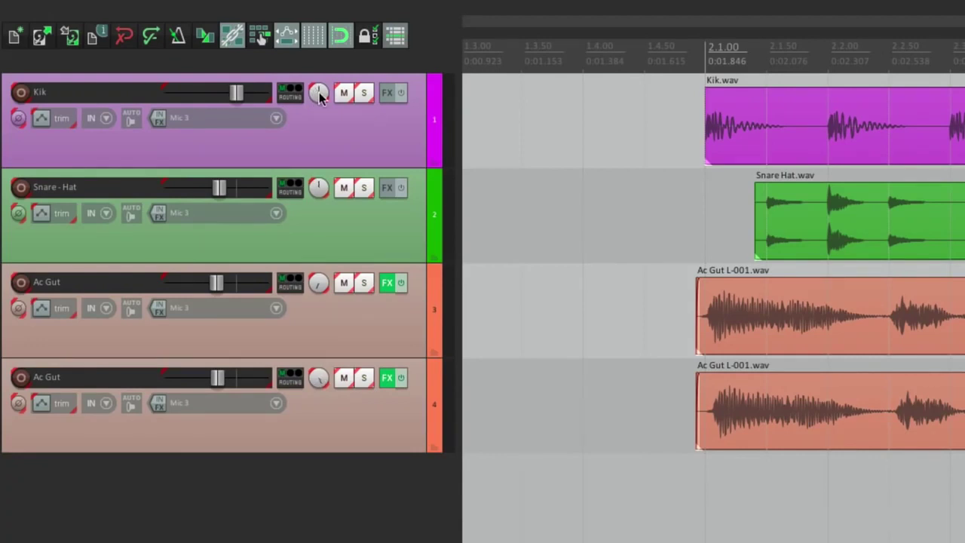
click(343, 93)
click(343, 94)
click(369, 94)
click(369, 95)
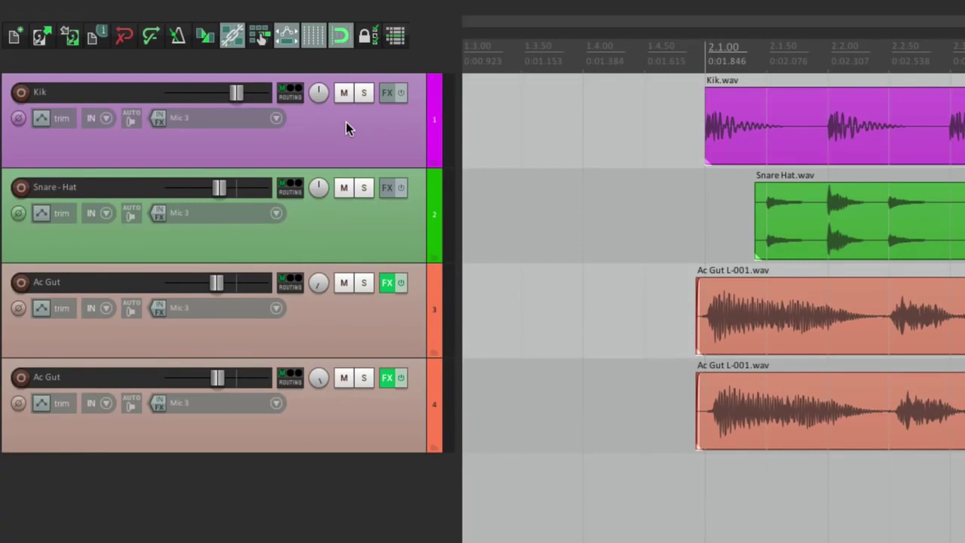
- With track grouping disabled, lower Kik's volume to about -12.7 dB and reset it, and enable track grouping
drag(239, 93, 217, 94)
double_click(217, 94)
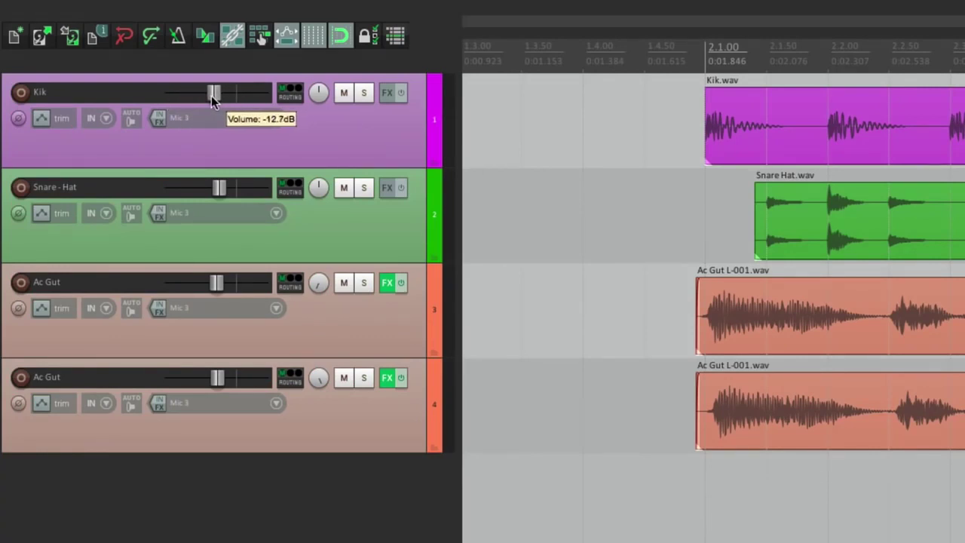
click(396, 36)
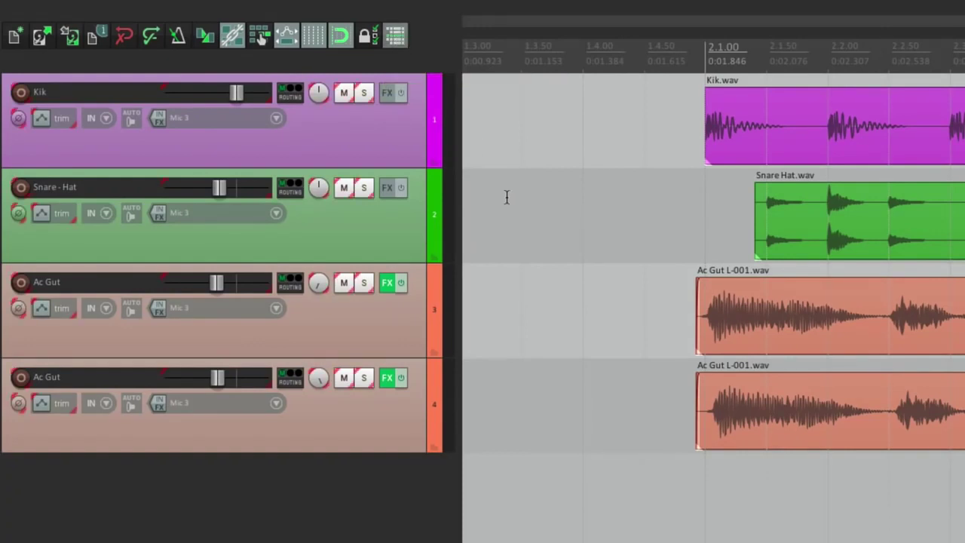
- Select all four tracks from Kik to the last Ac Gut and clear every Group 1 parameter in their grouping settings
click(379, 147)
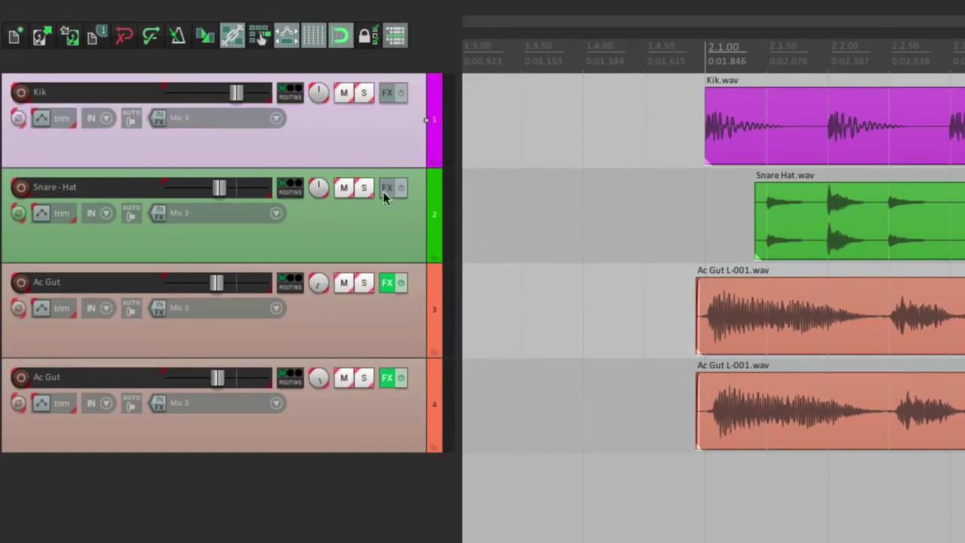
shift+click(384, 422)
key(super+g)
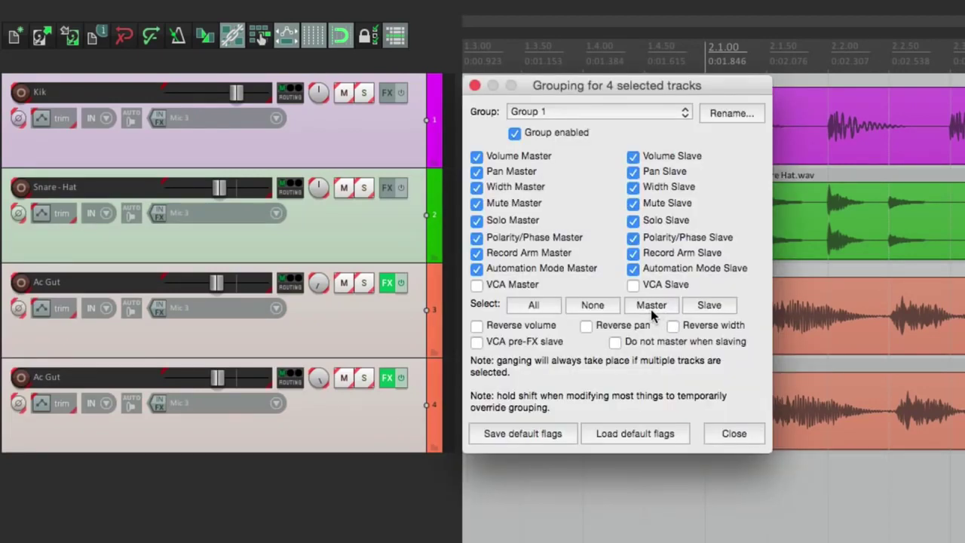
click(592, 305)
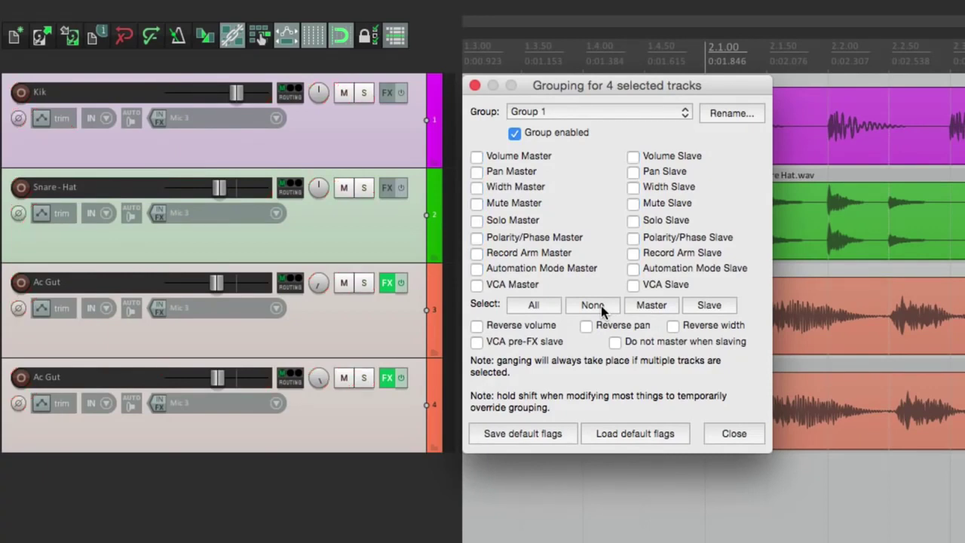
key(Escape)
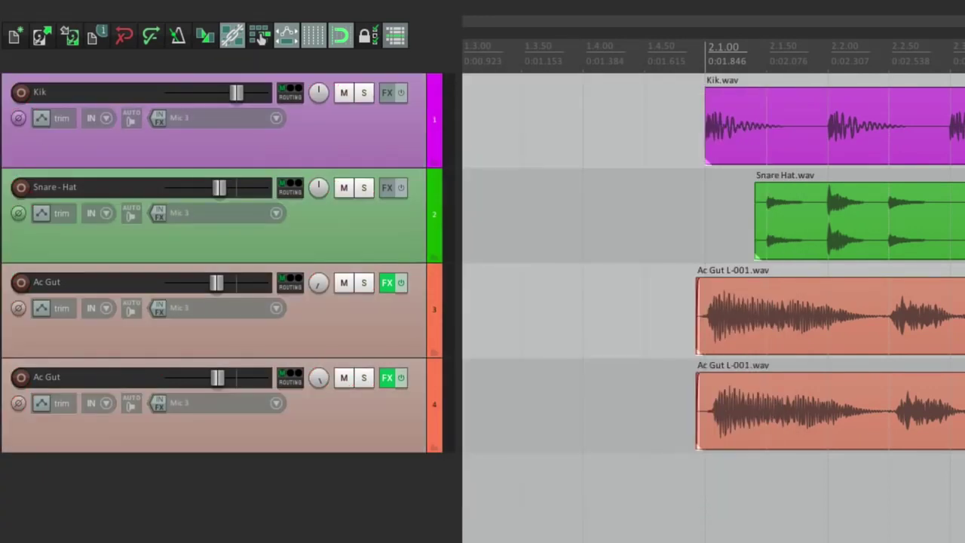
- Lower the volume of the ungrouped Kik track and undo the change
mouse_move(233, 95)
drag(233, 95, 210, 98)
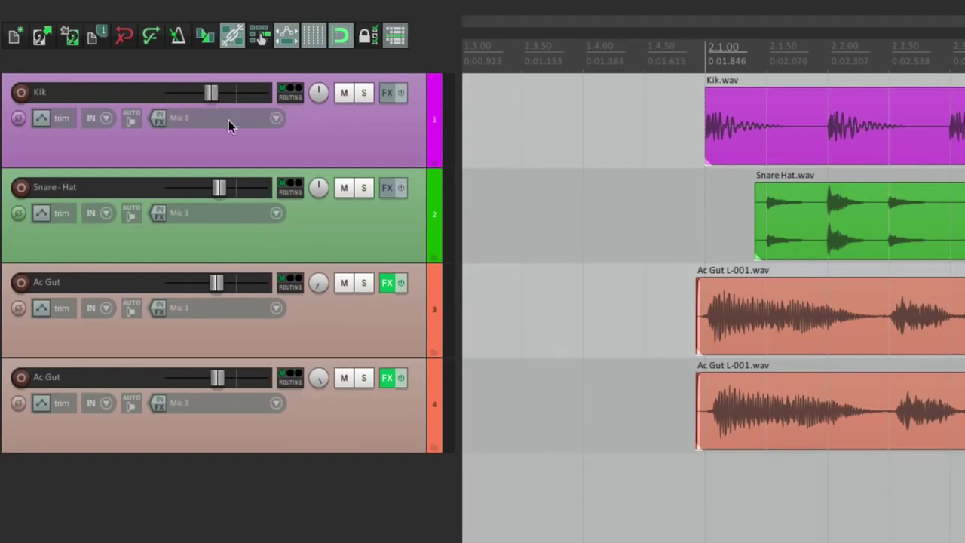
key(ctrl+z)
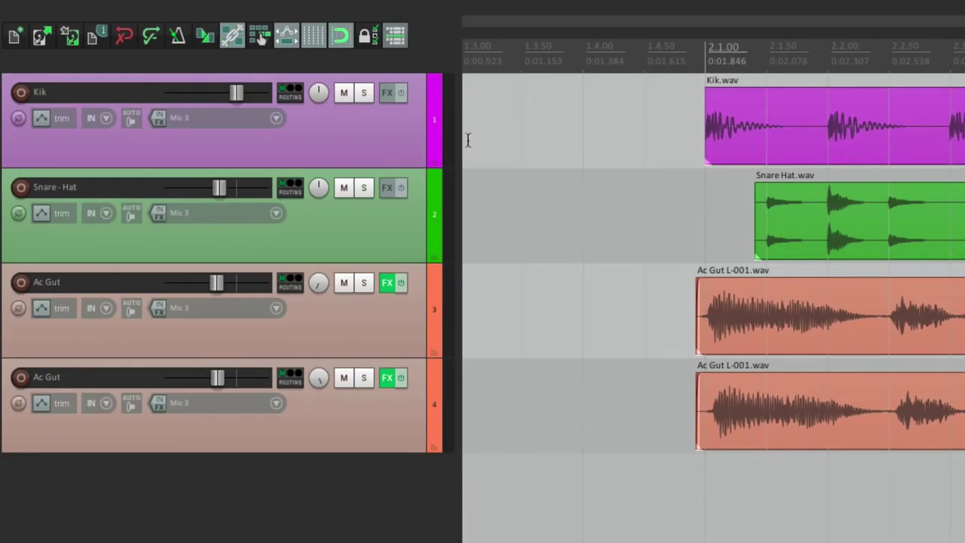
- Assign only Volume, Pan, Mute and Solo as both master and slave in Group 1 for all four tracks, and deselect them
click(400, 139)
shift+click(396, 422)
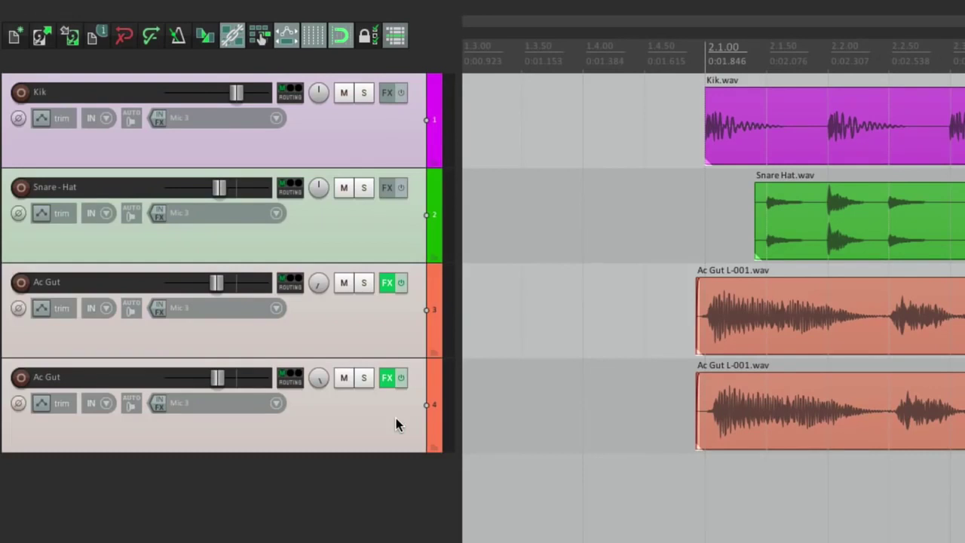
key(shift+g)
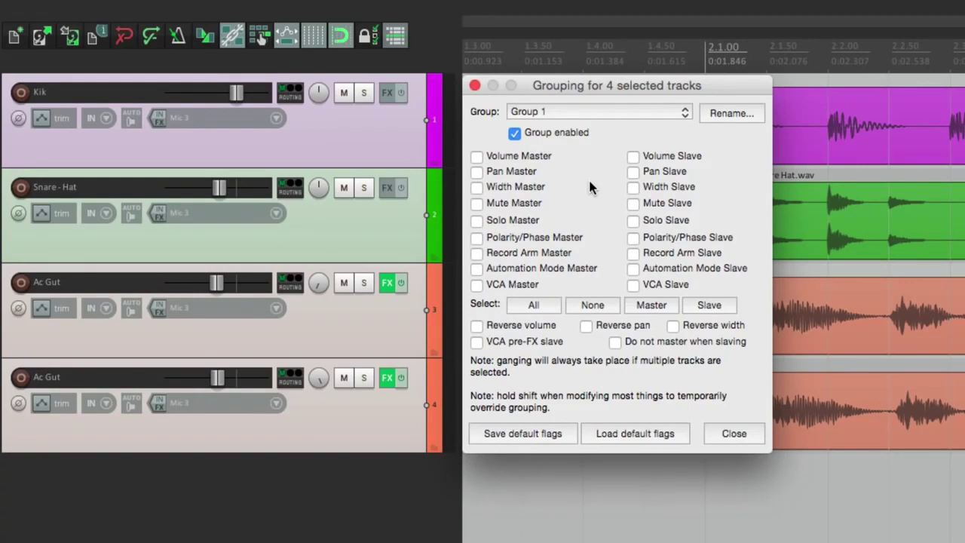
click(477, 157)
click(633, 157)
click(497, 172)
click(634, 172)
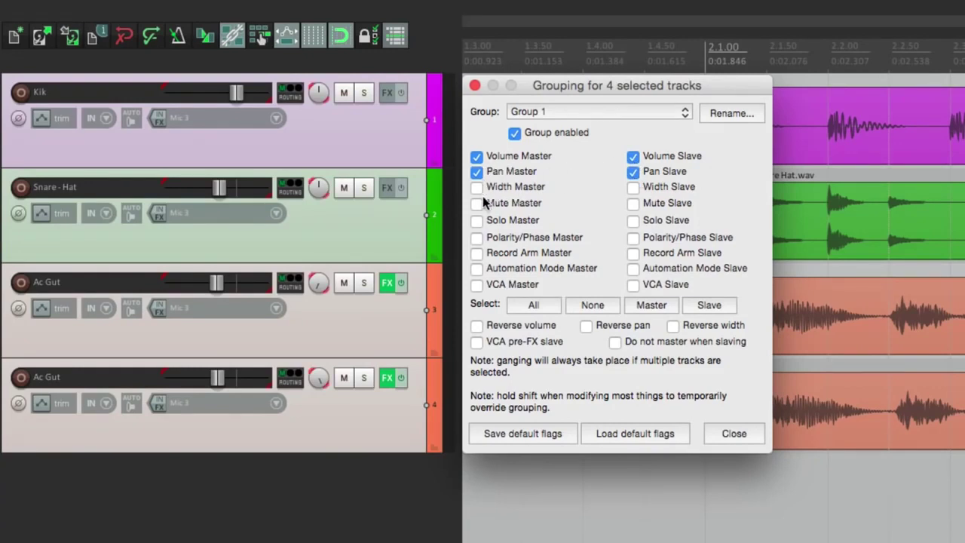
click(478, 202)
click(633, 204)
click(476, 220)
click(632, 221)
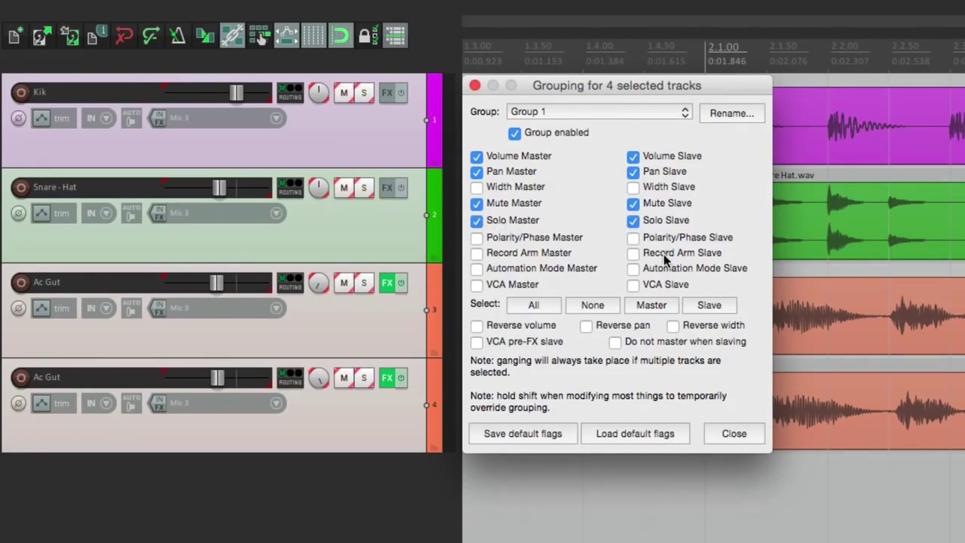
key(Escape)
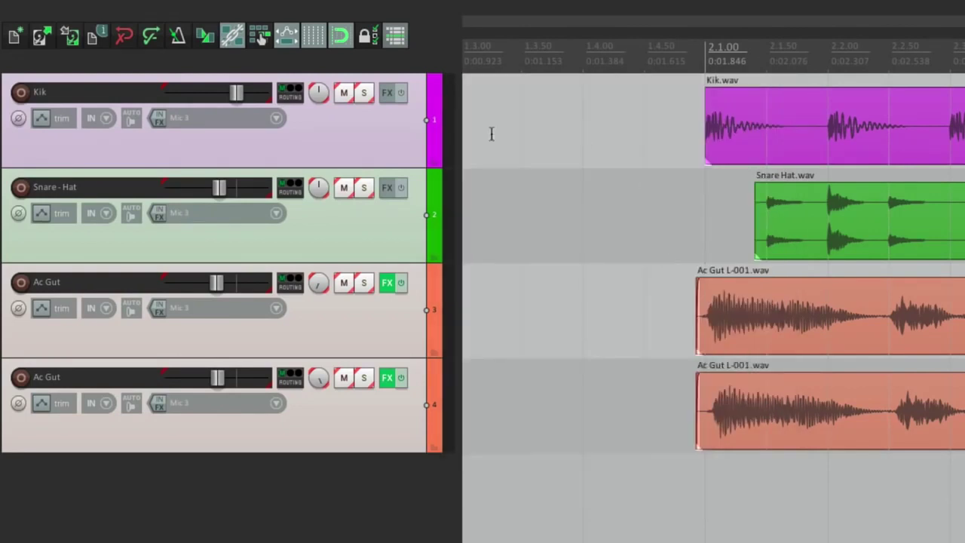
click(269, 495)
- Test the group by lowering Kik's volume to about -25.5 dB and restoring it, and panning Kik 36% left and recentring it
drag(236, 92, 198, 98)
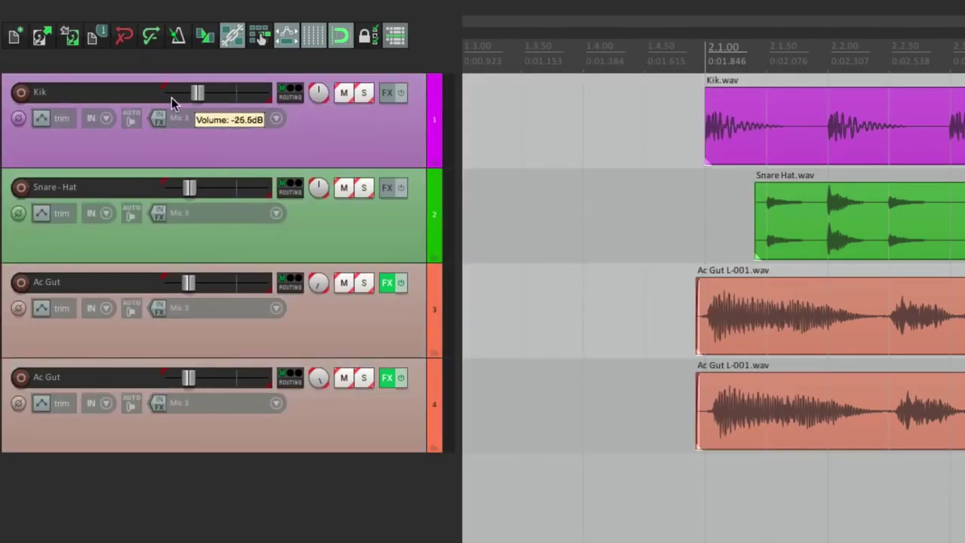
scroll(218, 107, up, 5)
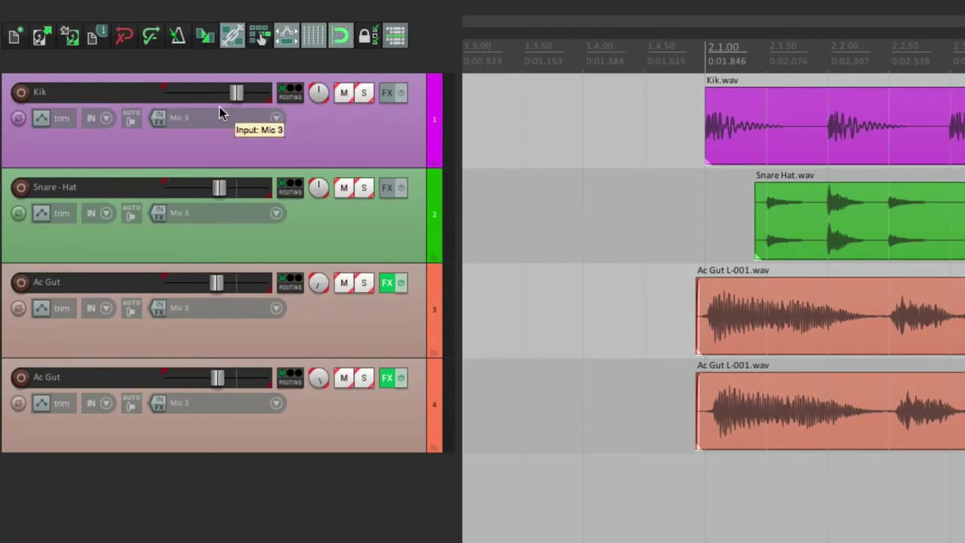
scroll(315, 92, down, 5)
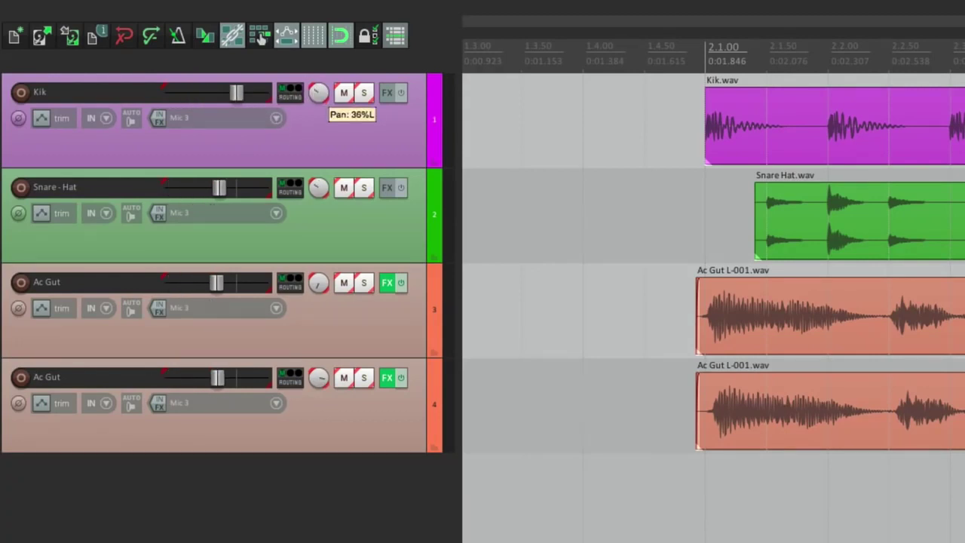
double_click(316, 93)
- Toggle mute, solo, phase and record arm on and off on Kik to test which controls are linked
click(343, 91)
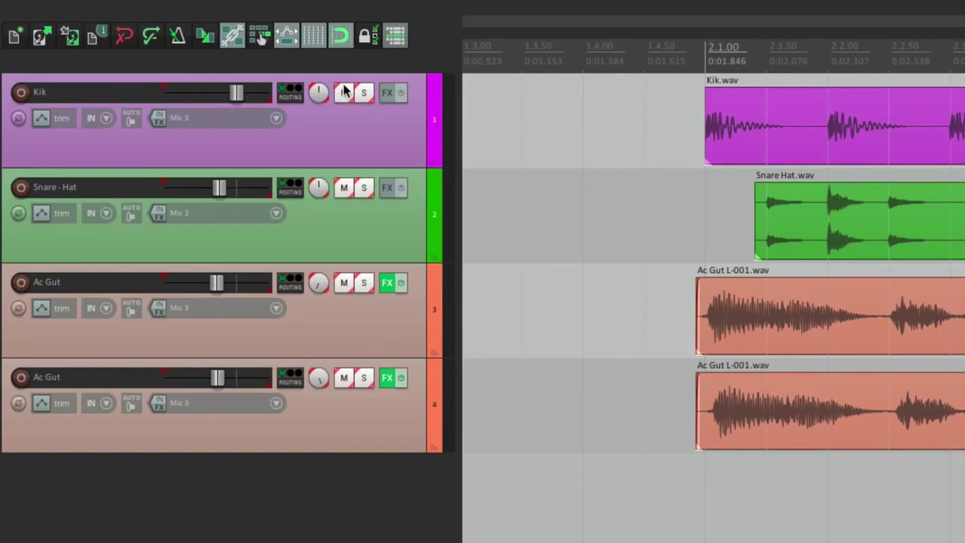
click(343, 92)
click(363, 92)
click(364, 91)
click(19, 118)
click(21, 119)
click(21, 93)
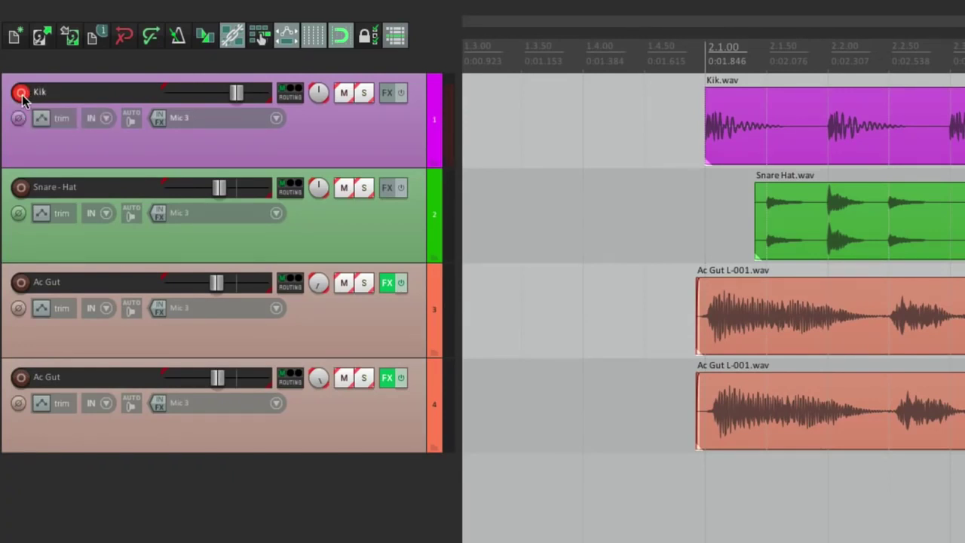
click(21, 93)
- Clear the Group 1 parameters of all four tracks, assign only Record Arm Master and Record Arm Slave, and deselect the tracks
click(306, 149)
shift+click(349, 426)
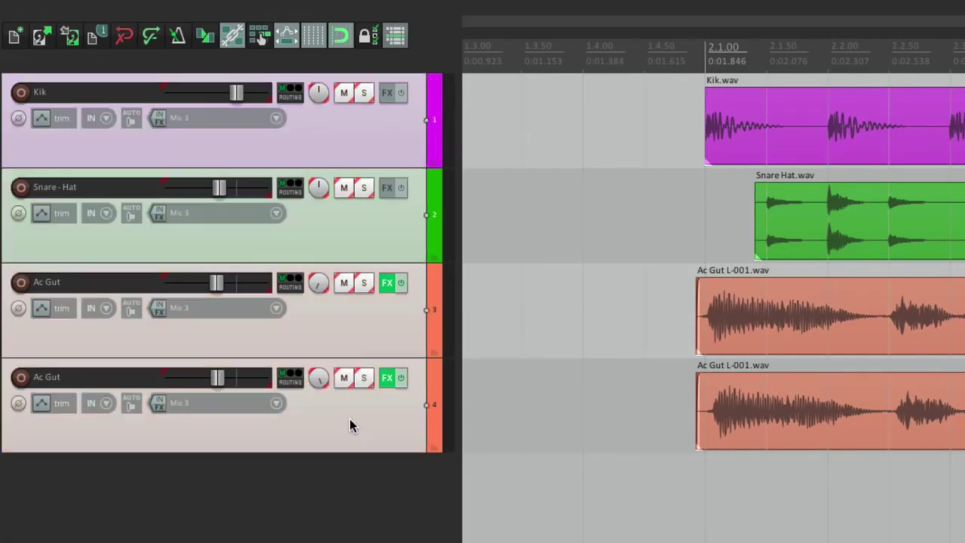
key(shift+g)
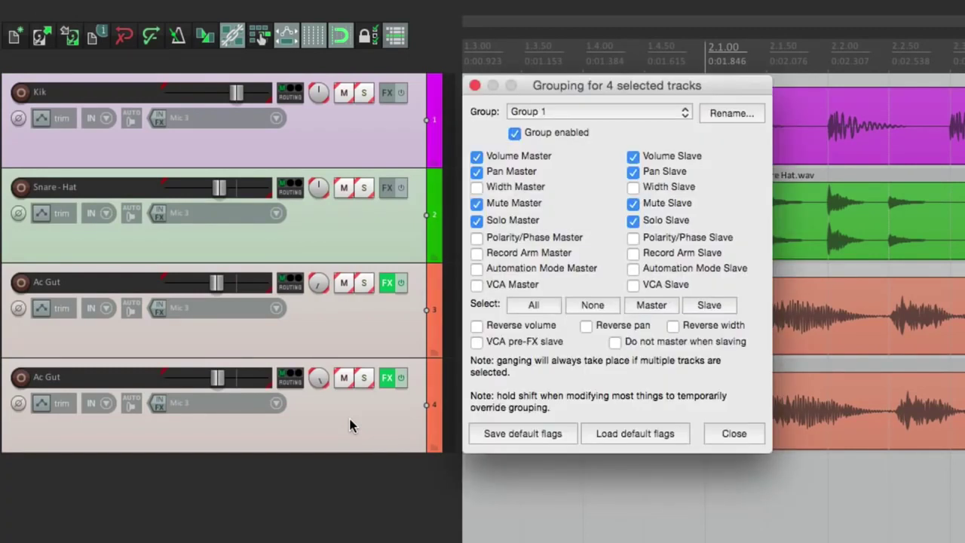
click(584, 304)
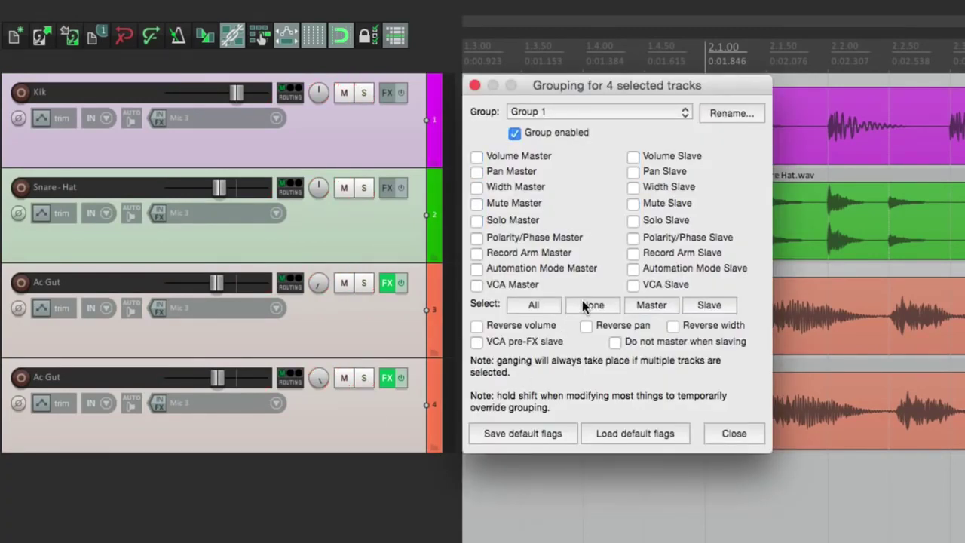
click(476, 254)
click(633, 253)
key(Escape)
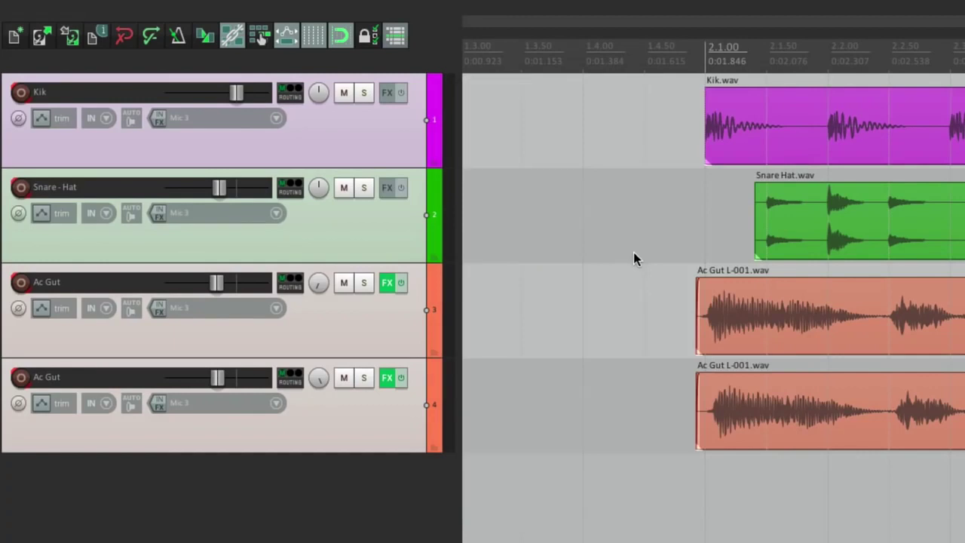
click(358, 537)
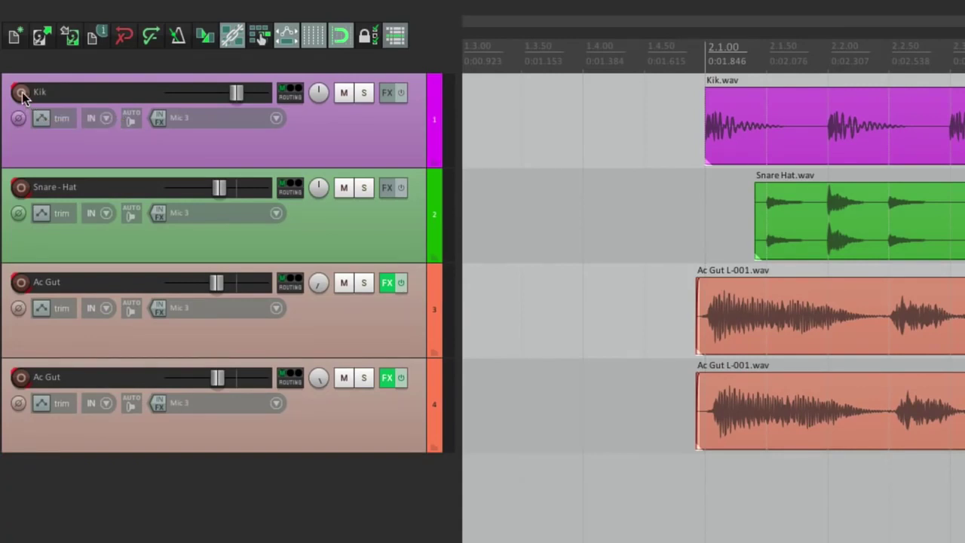
- Arm and disarm the whole group from Kik, and arm and disarm Kik and Snare-Hat individually by temporarily overriding the grouping
click(20, 92)
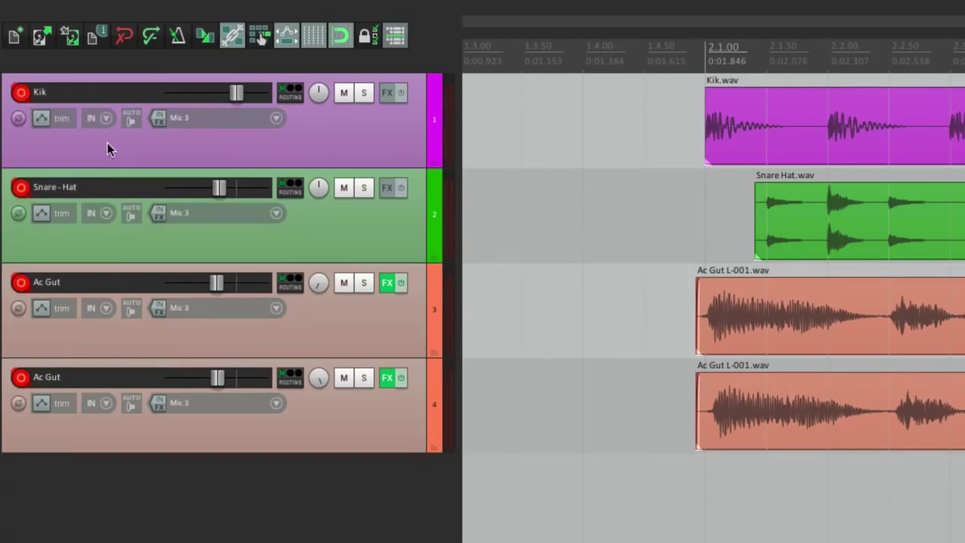
click(21, 92)
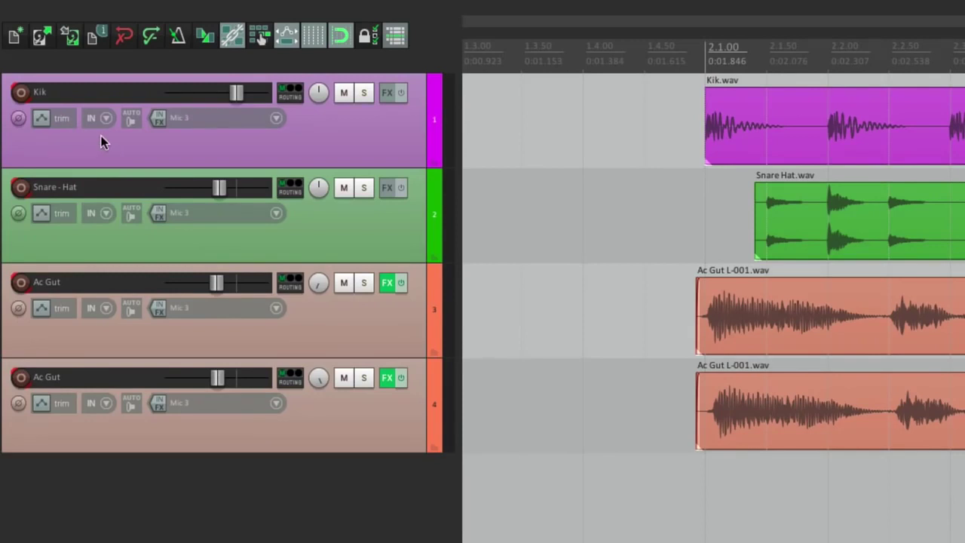
click(20, 92)
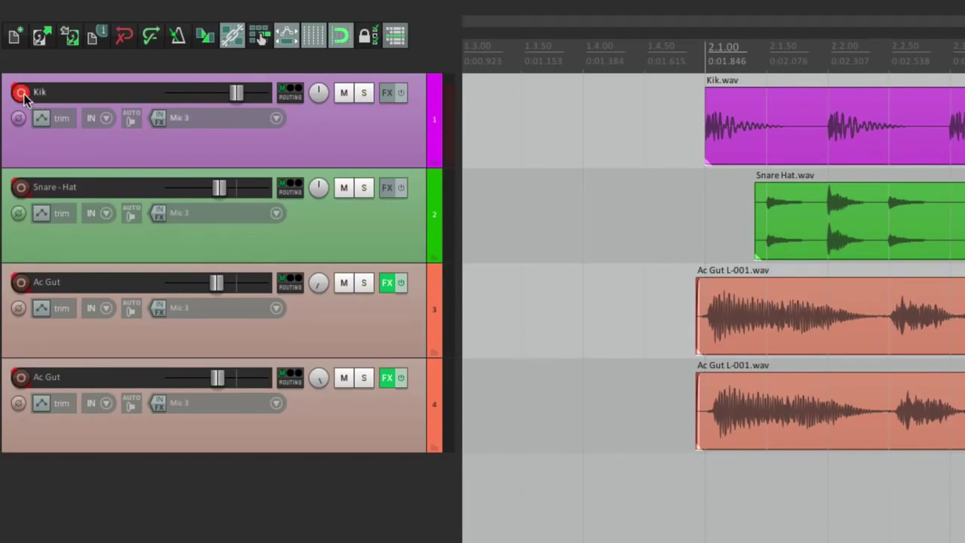
click(20, 187)
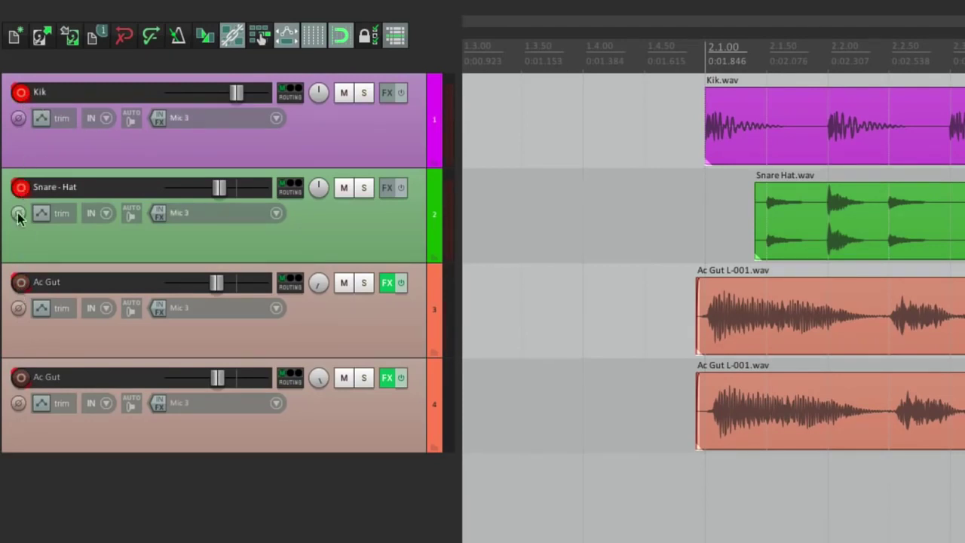
click(21, 188)
click(20, 92)
- Arm and disarm all tracks from Kik with the four tracks selected, and repeat it with no tracks selected
click(222, 148)
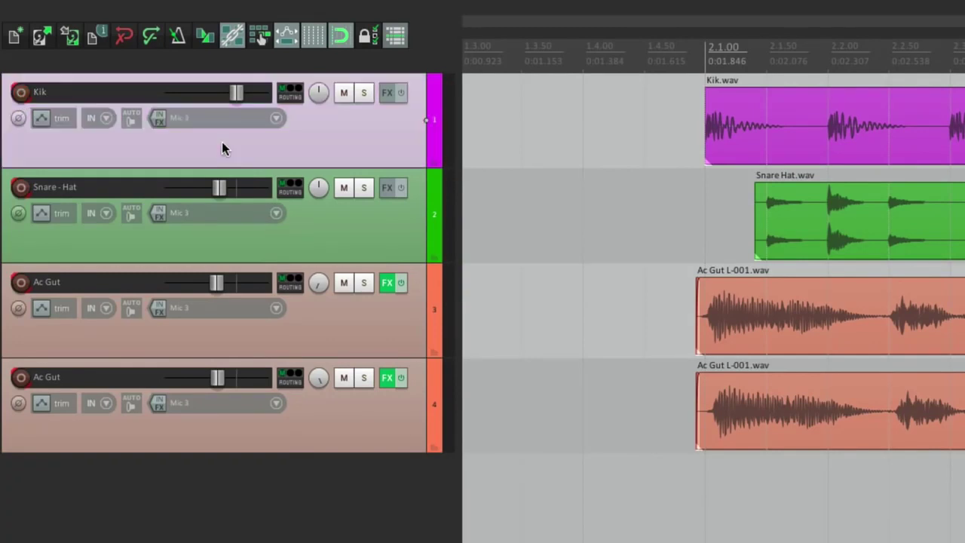
shift+click(326, 419)
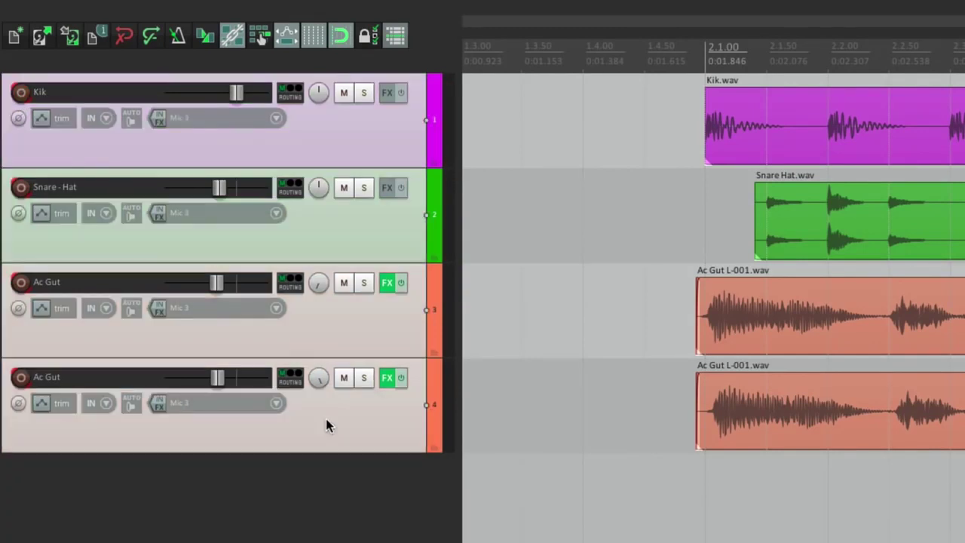
click(21, 93)
click(21, 93)
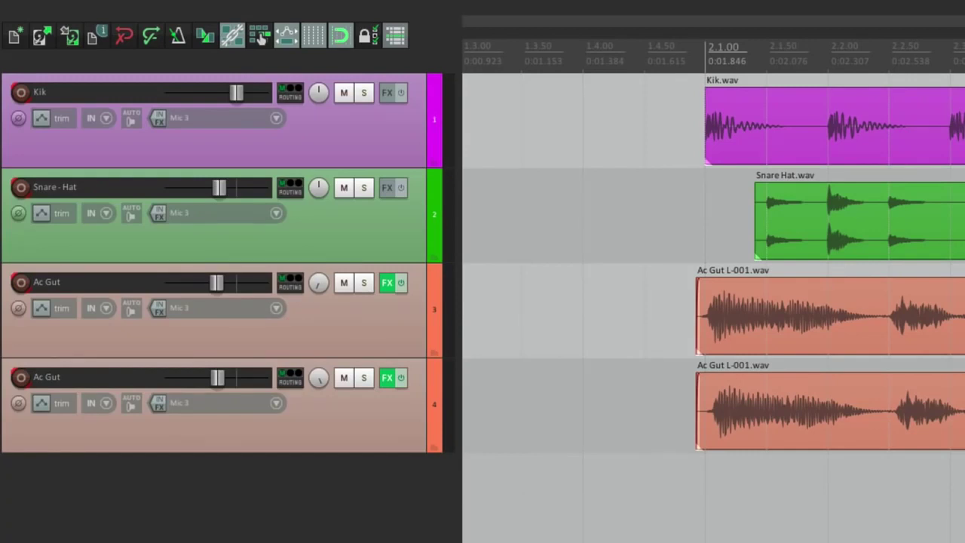
click(21, 93)
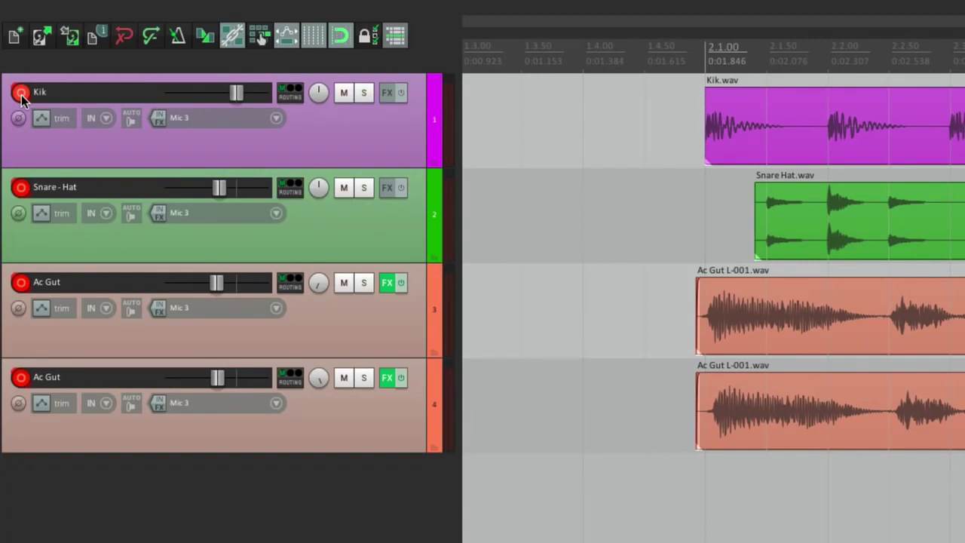
click(21, 93)
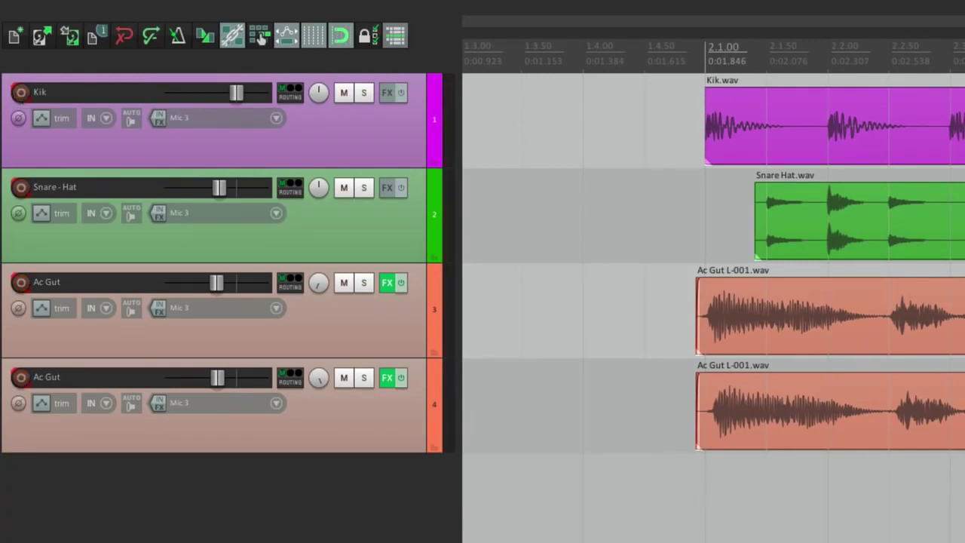
- Clear all Group 1 parameters from the four tracks, look through the list of available groups, and close the grouping settings
click(387, 128)
shift+click(382, 394)
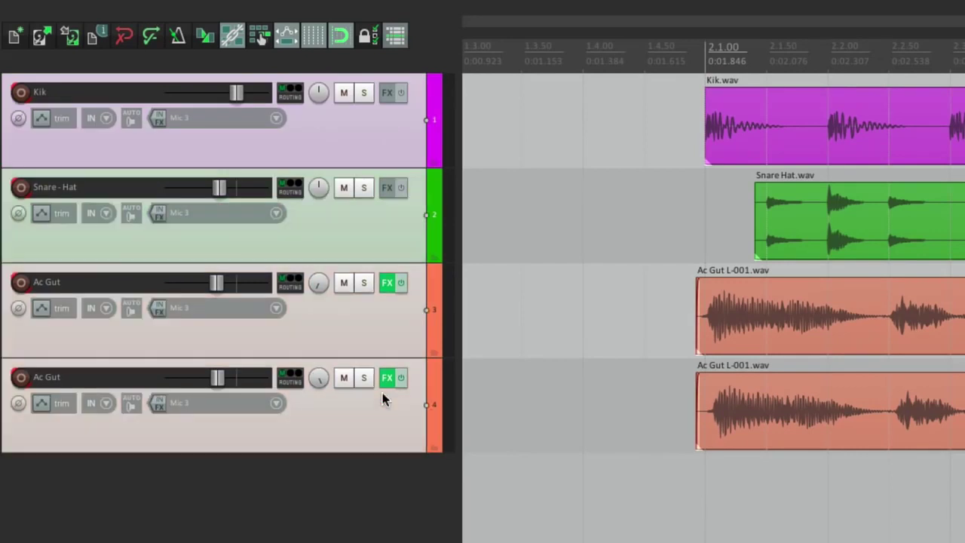
key(super+g)
click(592, 304)
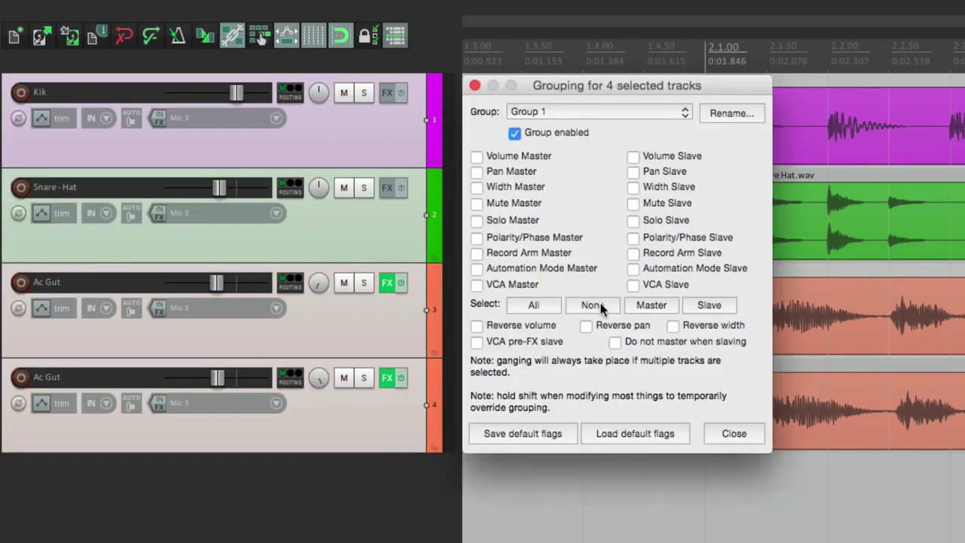
click(596, 112)
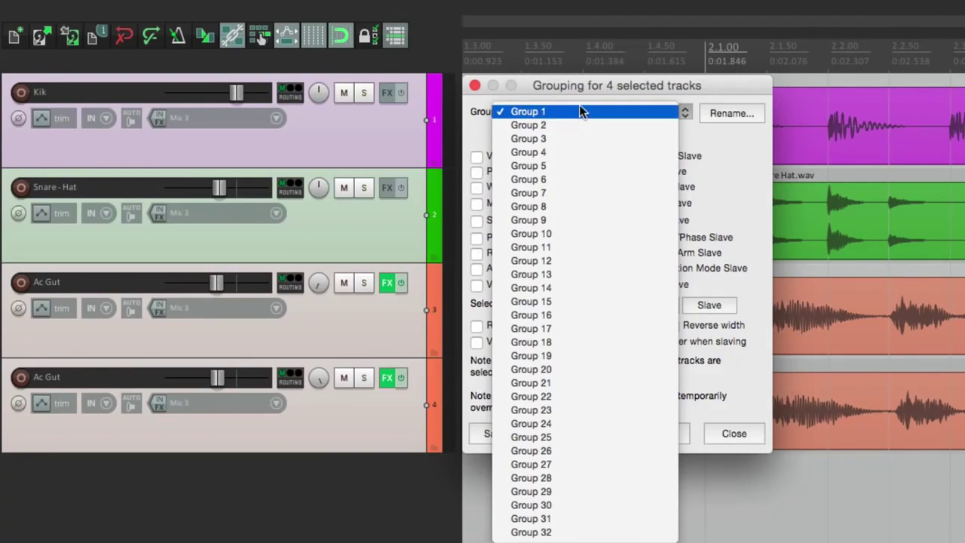
click(578, 112)
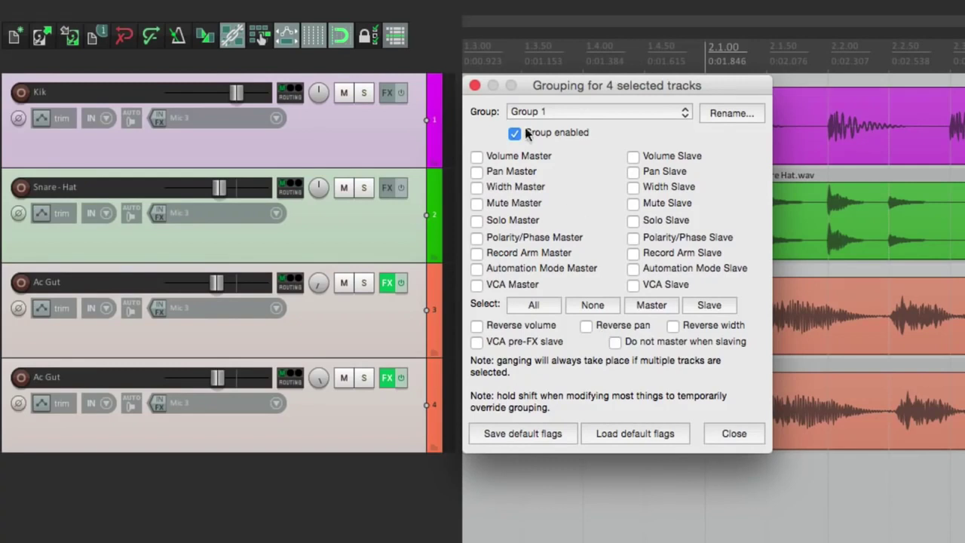
click(474, 85)
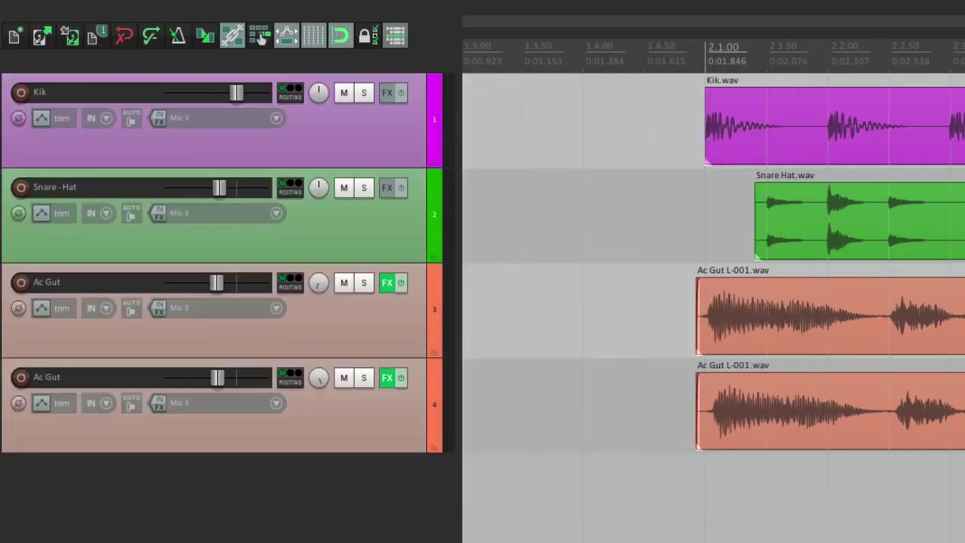
- Make the upper Ac Gut track (track 3) a Volume and Pan Master and Slave in Group 1
click(382, 343)
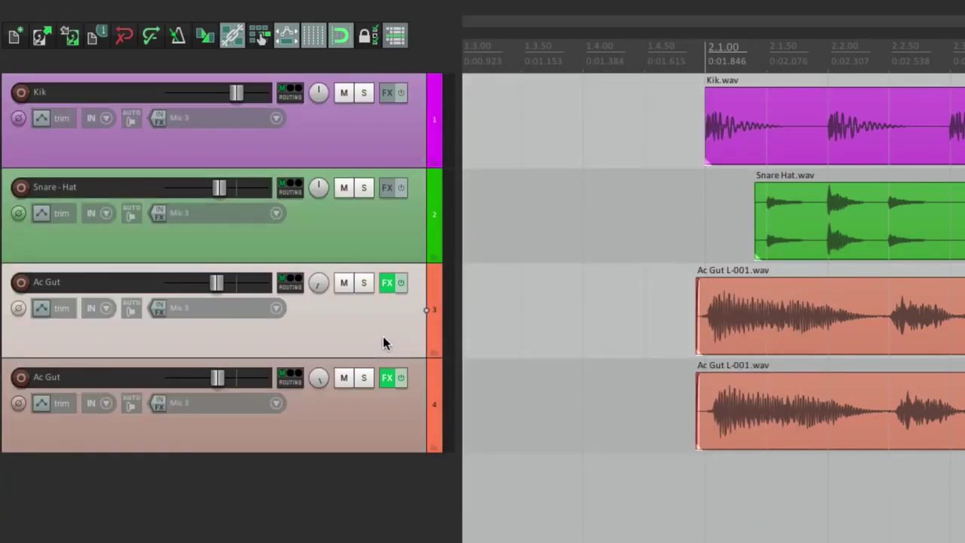
key(shift+g)
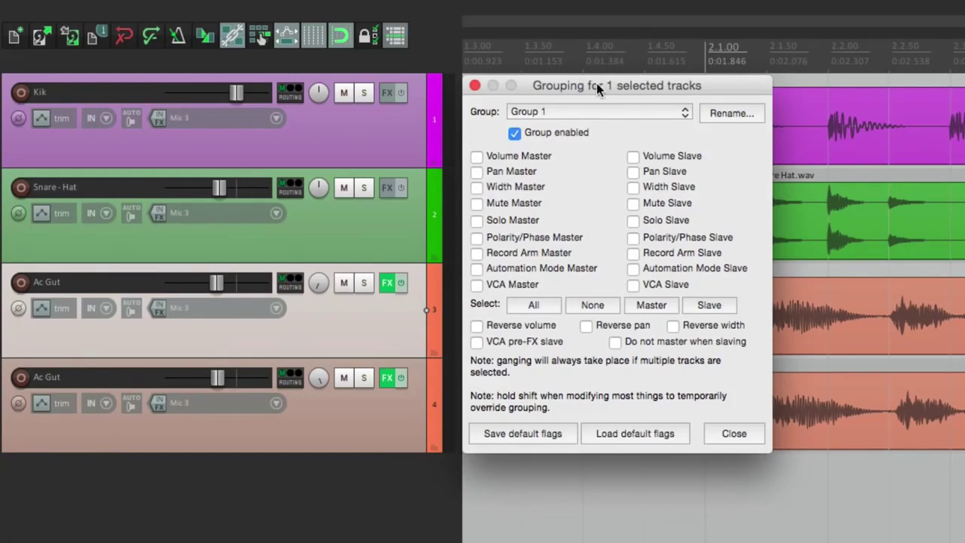
click(477, 156)
click(631, 158)
click(477, 172)
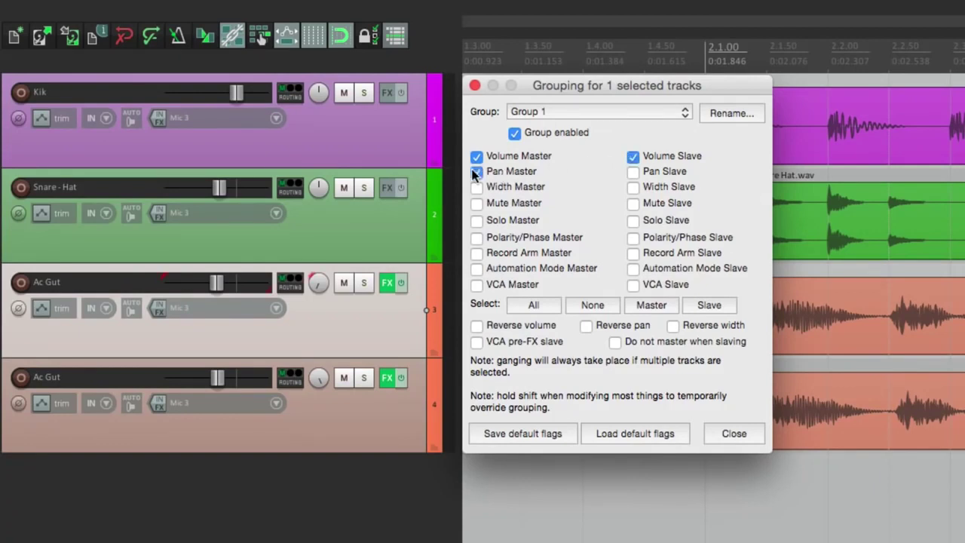
click(633, 173)
- Make the lower Ac Gut track (track 4) a Volume and Pan Master and Slave in Group 1, with Reverse volume enabled
click(391, 415)
click(477, 171)
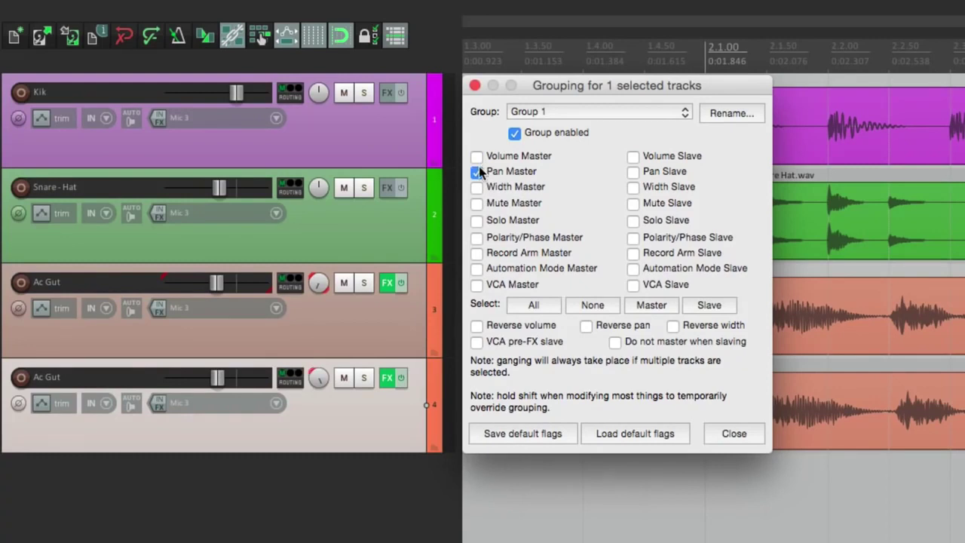
click(476, 156)
click(631, 157)
click(633, 171)
click(477, 326)
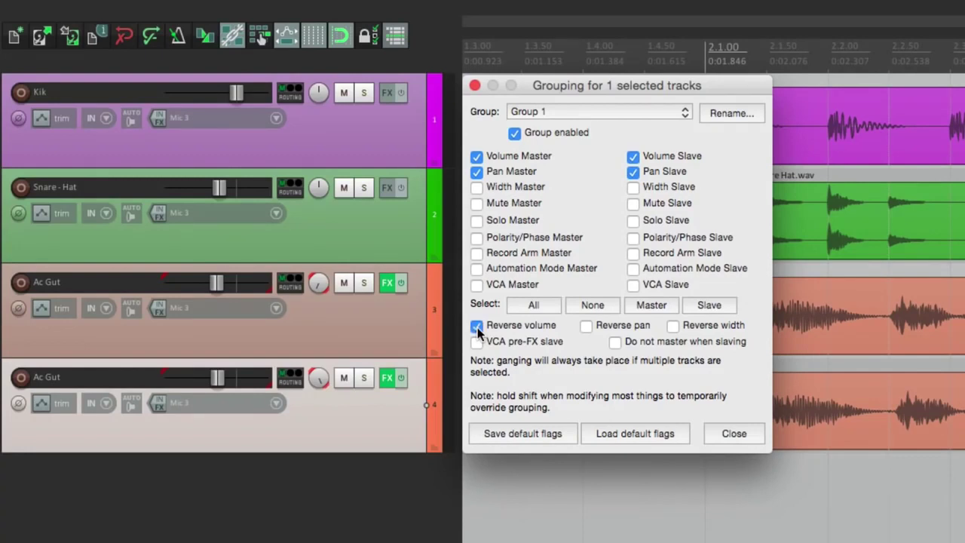
key(Escape)
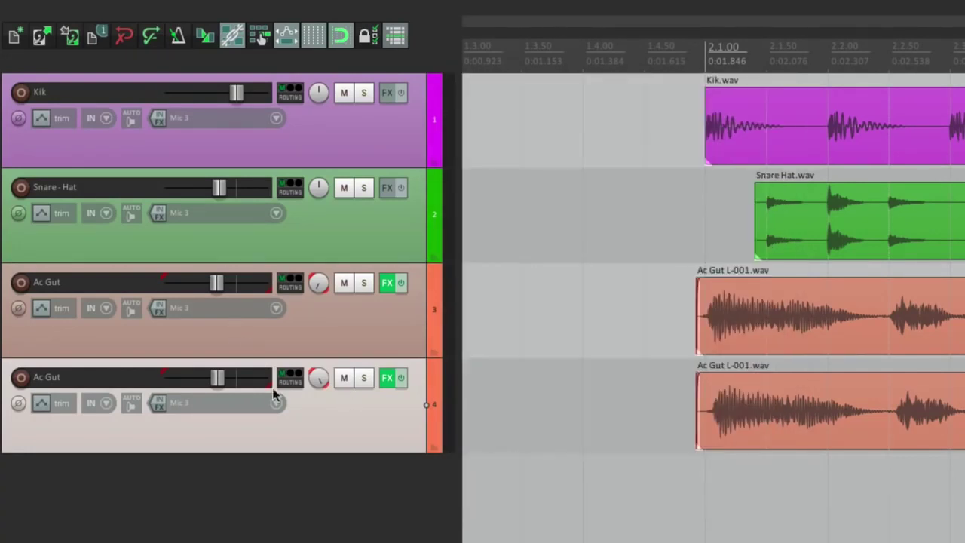
- Lower track 3's volume and return it to its starting level to test the reversed volume link with track 4
mouse_move(218, 282)
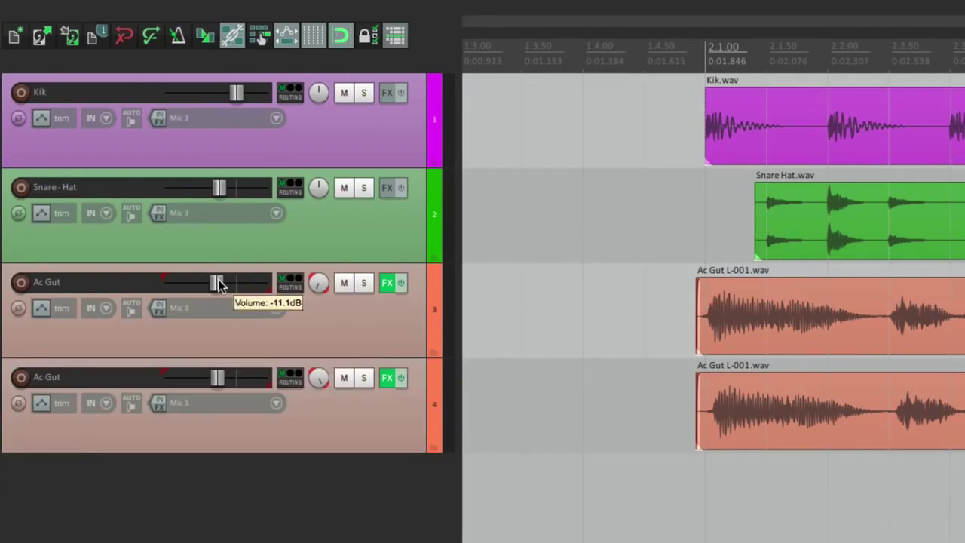
mouse_move(219, 282)
mouse_down()
mouse_move(191, 282)
mouse_move(213, 285)
mouse_up()
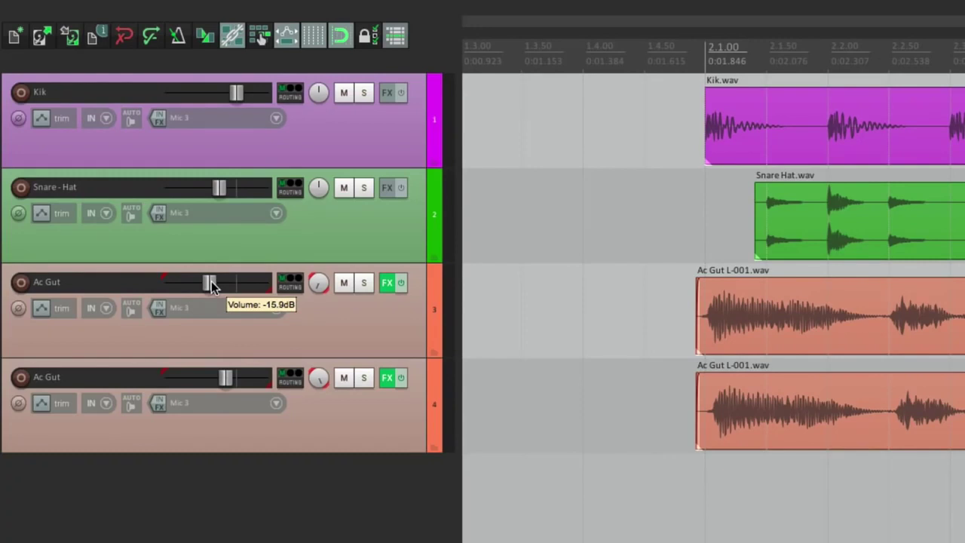
mouse_move(211, 285)
mouse_down()
mouse_move(237, 282)
mouse_move(205, 289)
mouse_up()
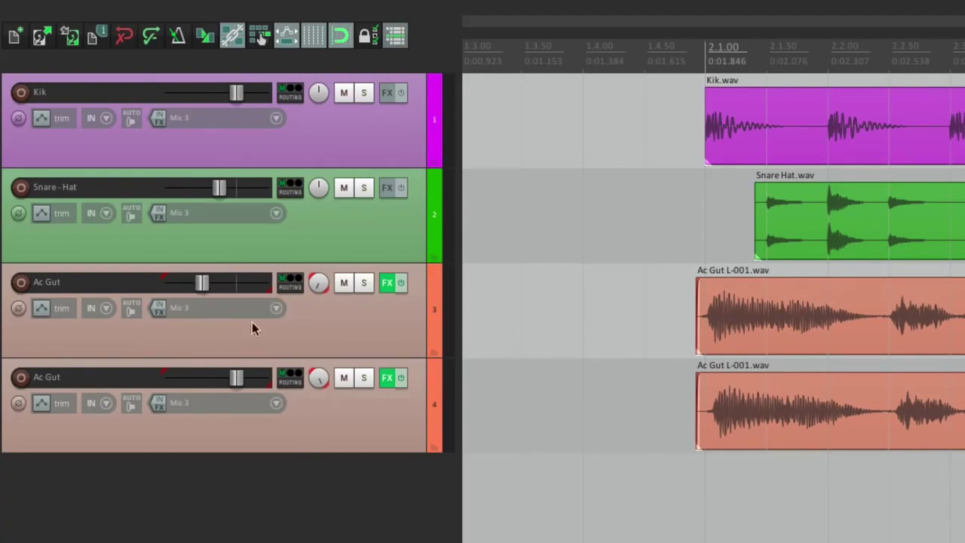
mouse_move(204, 286)
mouse_down()
mouse_move(233, 289)
mouse_move(202, 290)
mouse_move(215, 290)
mouse_up()
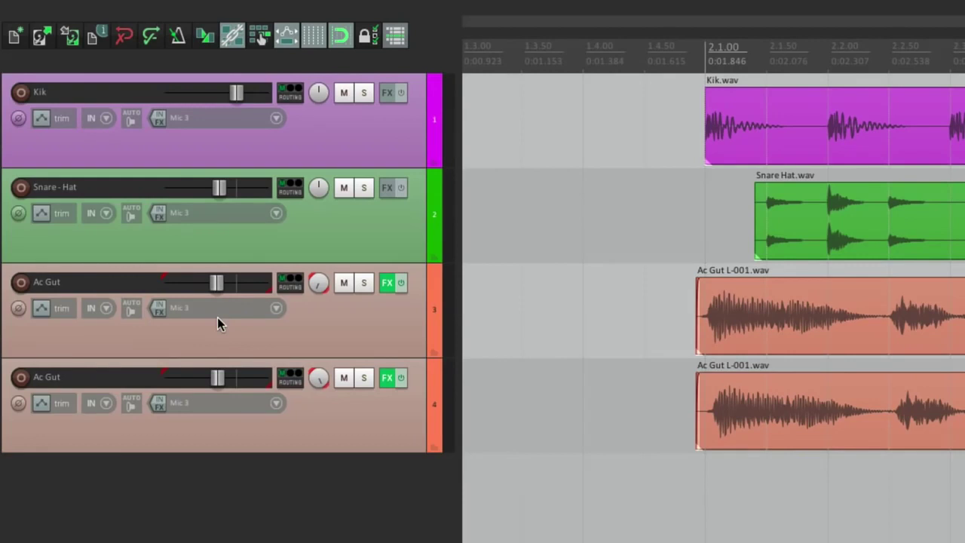
- Enable Reverse pan for track 4 in Group 1
click(311, 430)
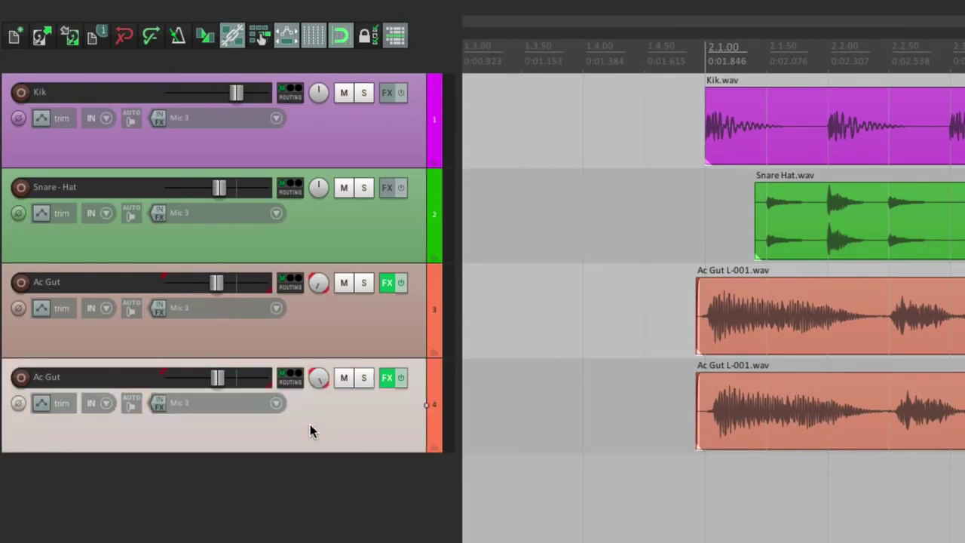
key(super+g)
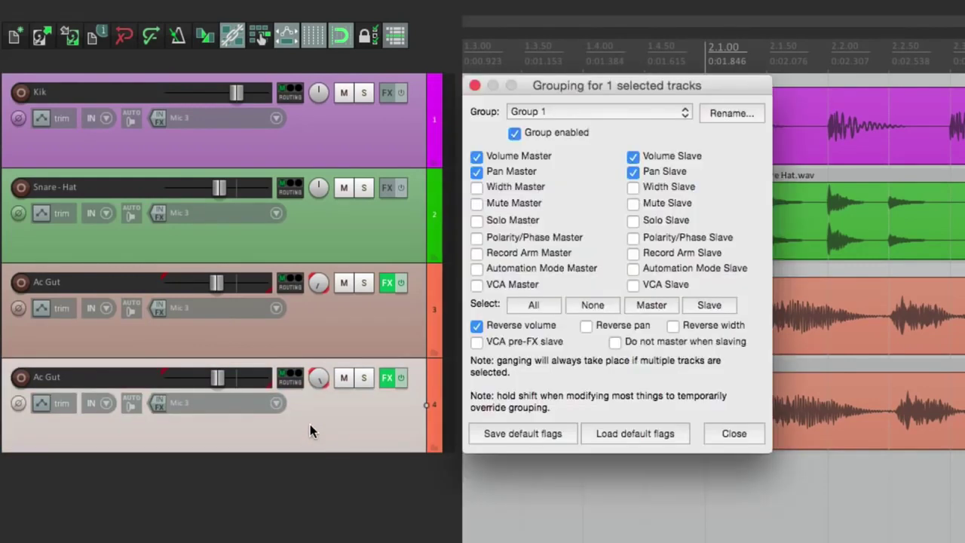
click(586, 326)
key(Escape)
- Pan track 3 to the right and back to hard left to test the reversed pan link with track 4
mouse_move(319, 288)
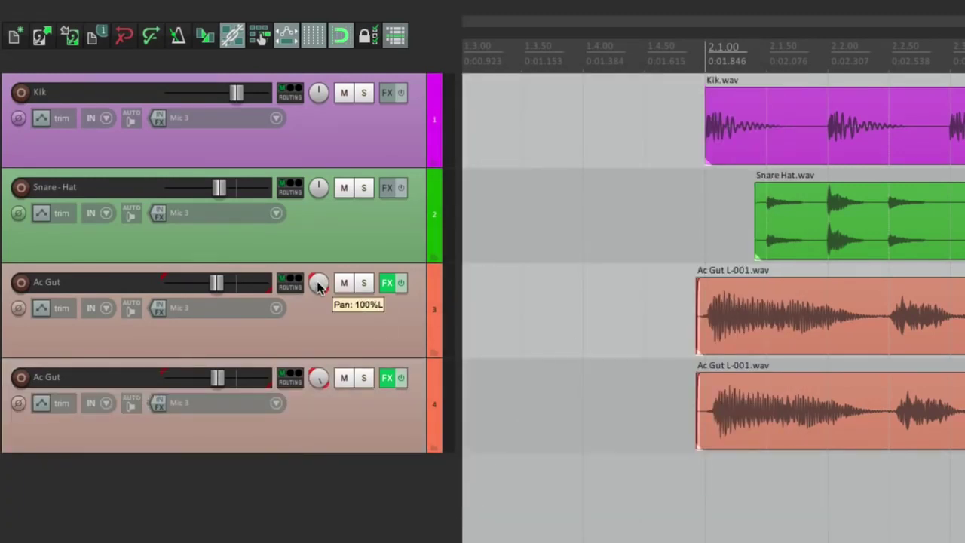
drag(319, 287, 319, 180)
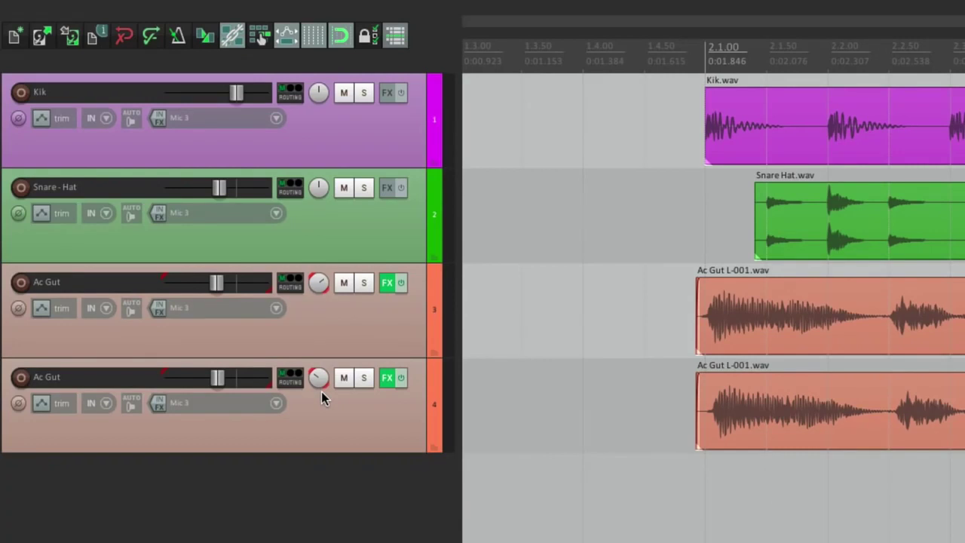
drag(316, 288, 316, 218)
drag(318, 283, 319, 358)
- Clear all Group 1 parameters plus Reverse pan and Reverse volume from the four tracks, and deselect the tracks
click(326, 408)
key(super+g)
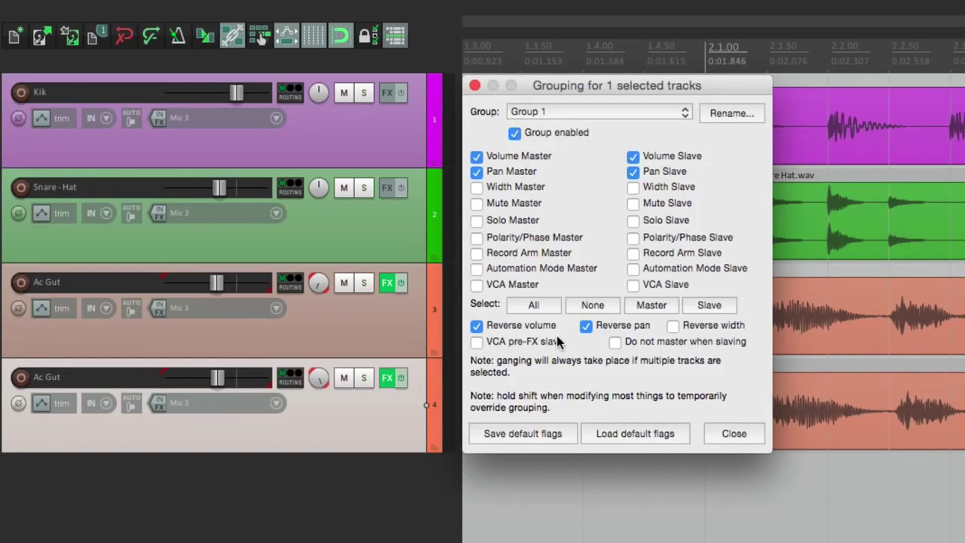
click(395, 323)
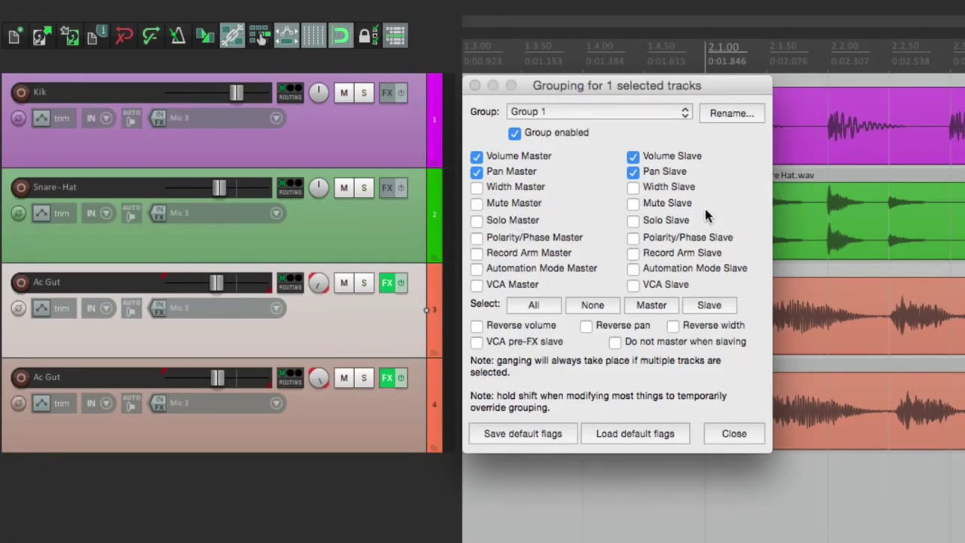
click(353, 135)
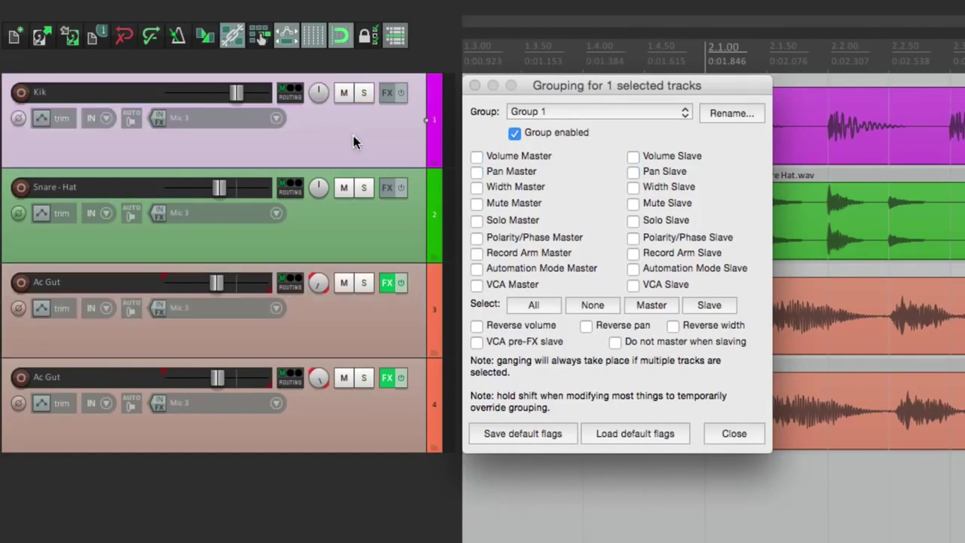
shift+click(383, 408)
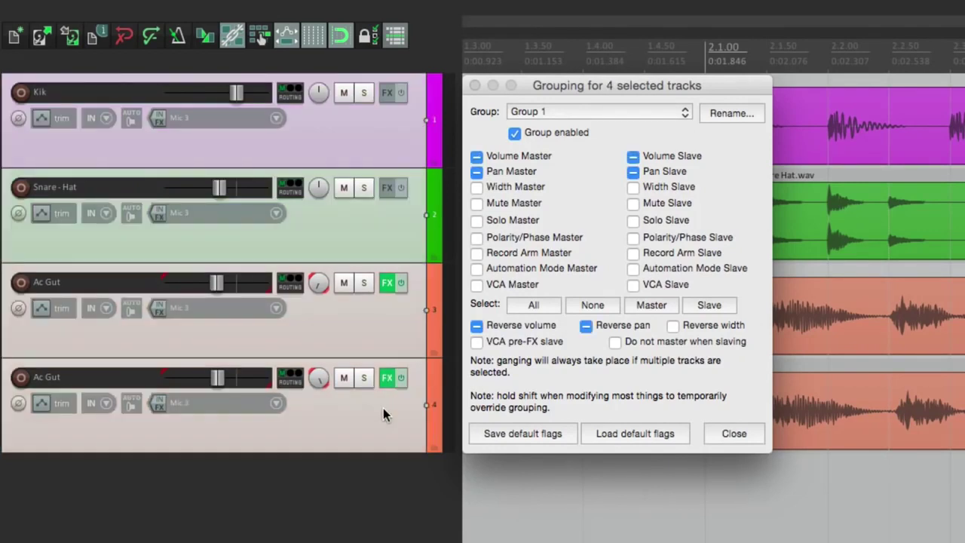
click(587, 306)
click(579, 328)
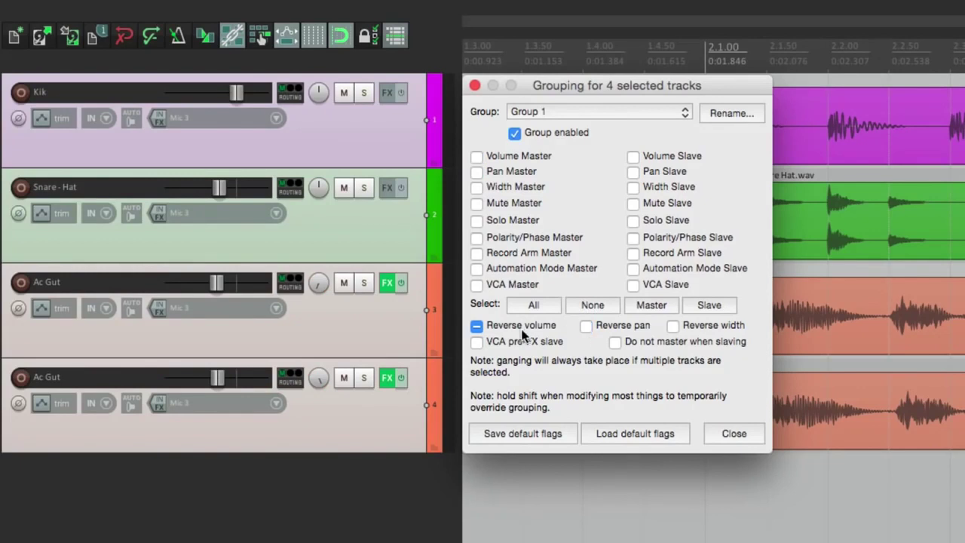
click(479, 329)
click(391, 452)
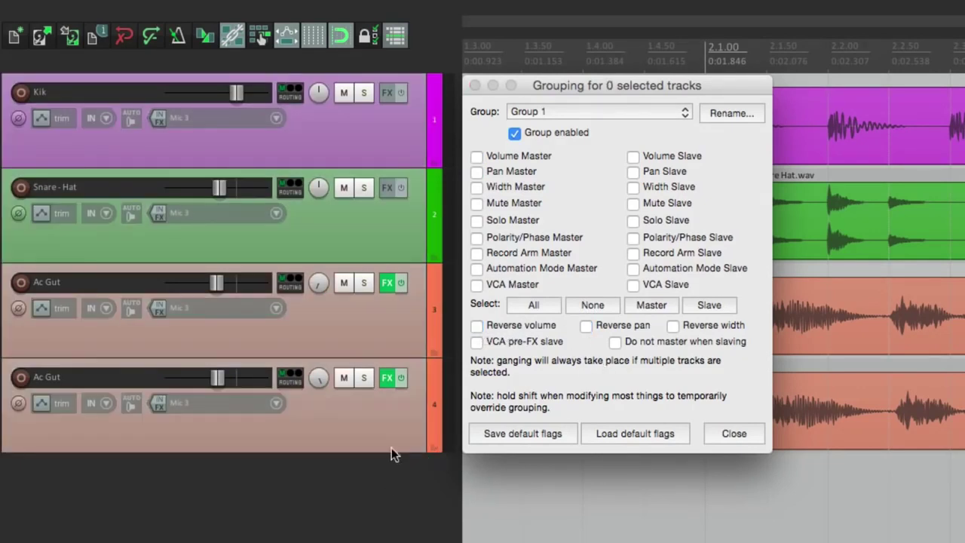
- Assign the full set of Master and Slave parameters in Group 1 to the Kik track only
click(385, 147)
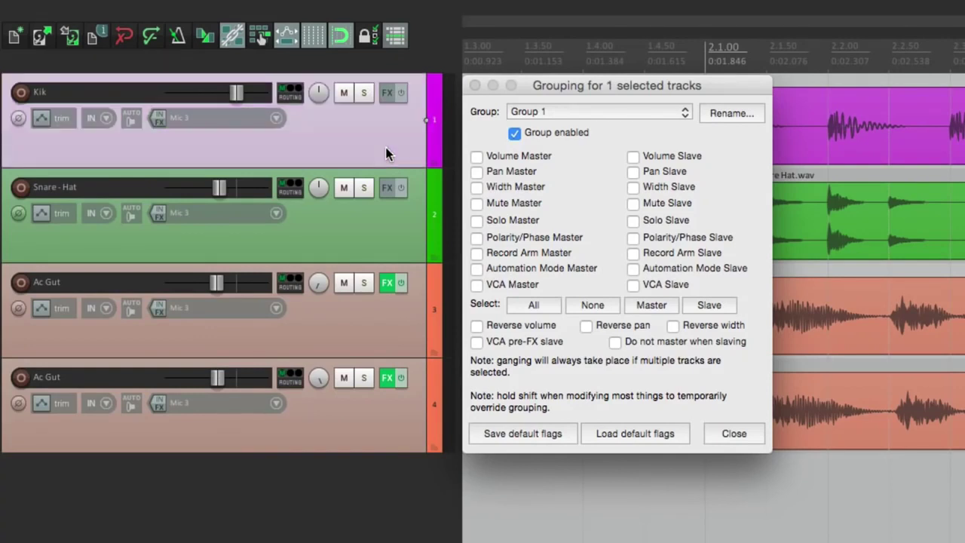
super+click(377, 221)
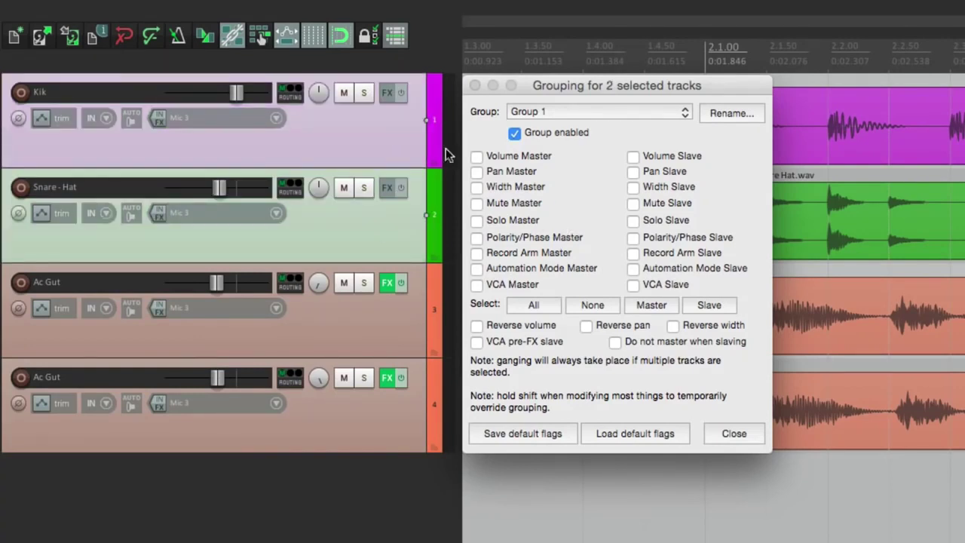
click(402, 150)
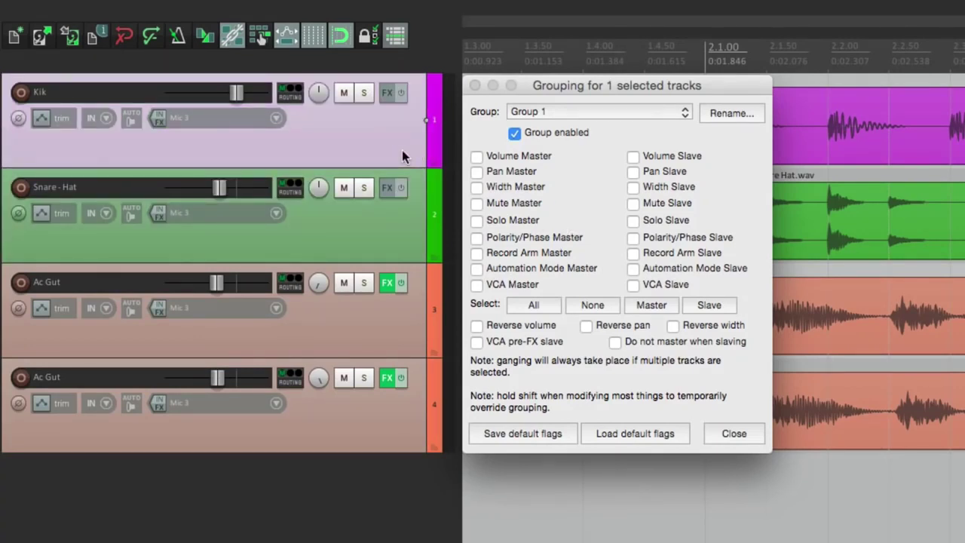
click(542, 305)
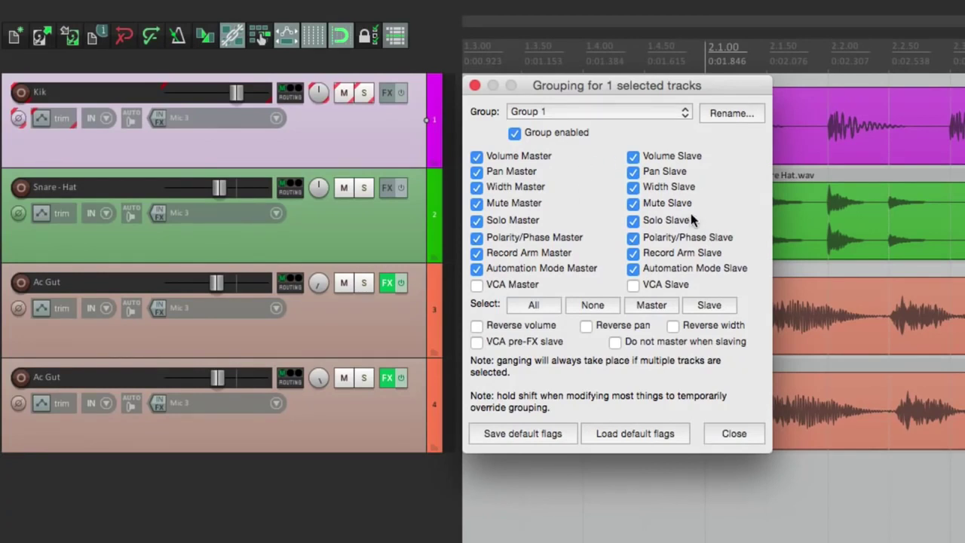
- Assign only the Slave parameters in Group 1 to Snare-Hat, close the grouping settings, and deselect the track
click(374, 236)
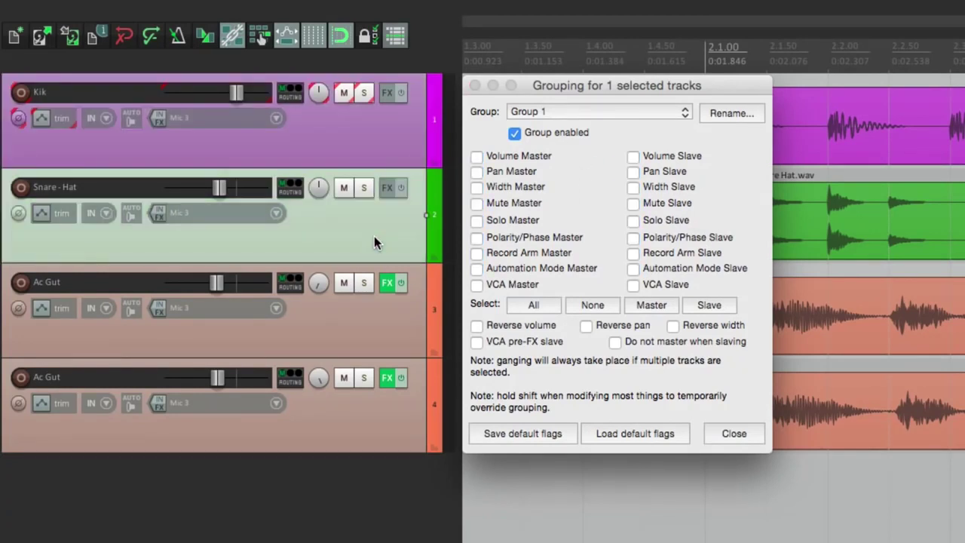
click(717, 305)
click(710, 305)
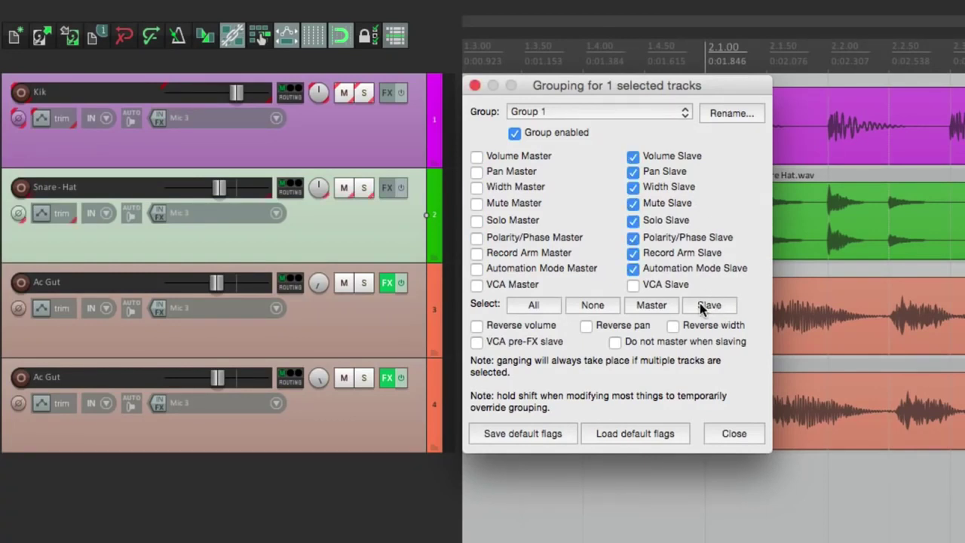
key(Escape)
click(474, 445)
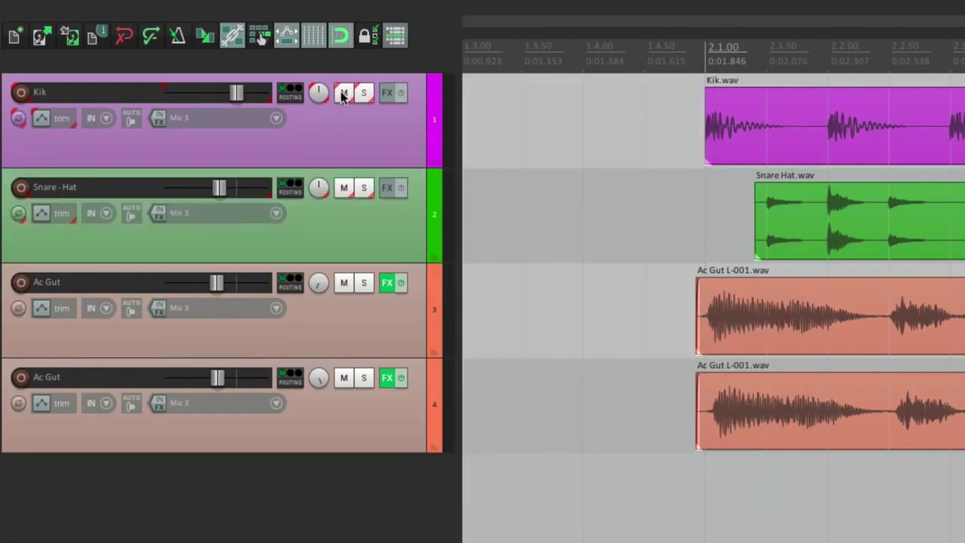
- Lower and reset Kik's volume and toggle its mute and solo on and off to test its control over Snare-Hat
drag(237, 93, 211, 103)
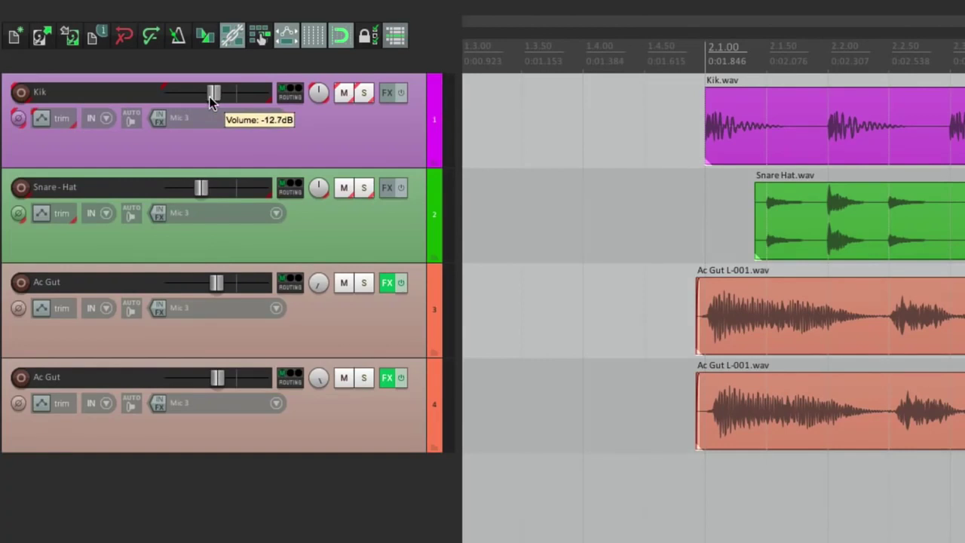
double_click(211, 103)
click(343, 94)
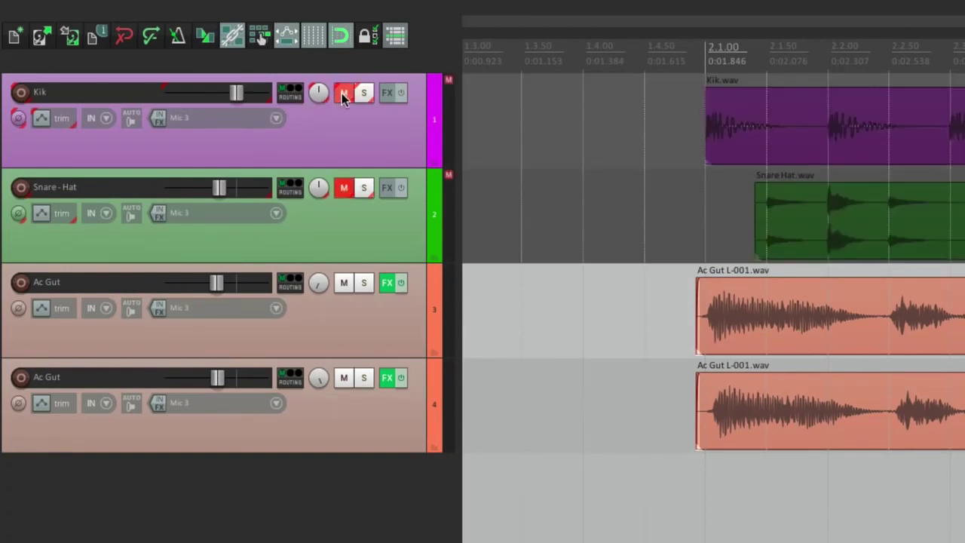
click(343, 93)
click(368, 98)
click(368, 99)
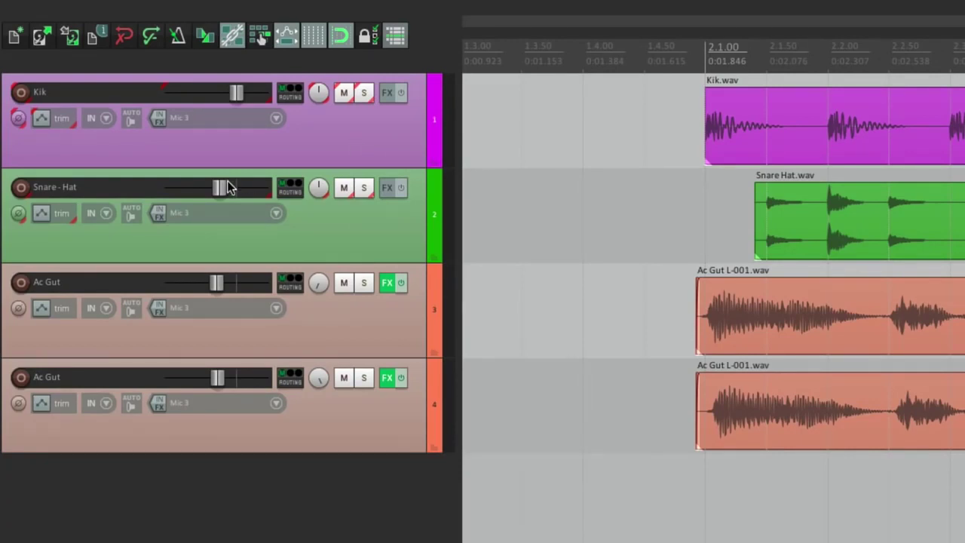
- Lower Snare-Hat's volume and undo it, and lower Kik's volume and undo it to test the master/slave link
mouse_move(219, 190)
drag(221, 191, 194, 194)
key(ctrl+z)
mouse_move(236, 98)
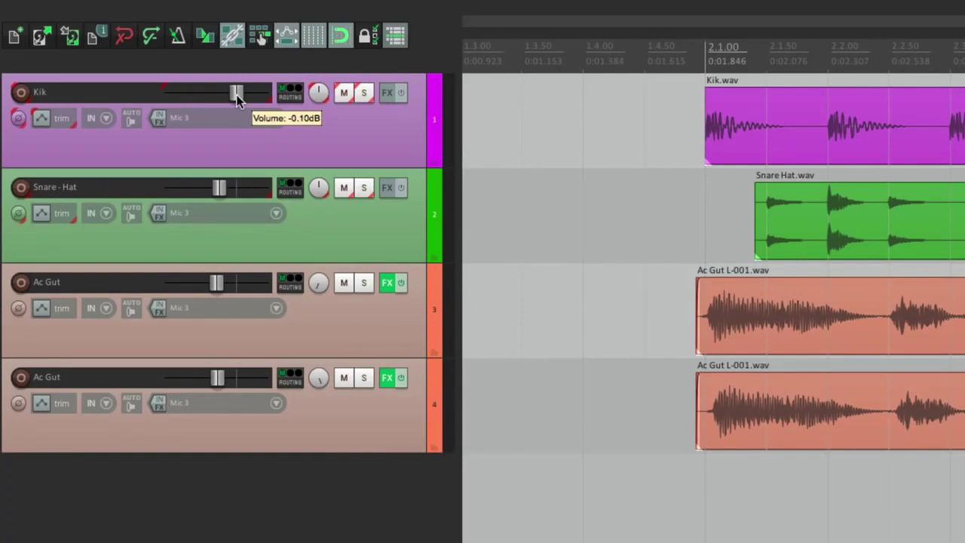
drag(236, 99, 194, 99)
key(ctrl+z)
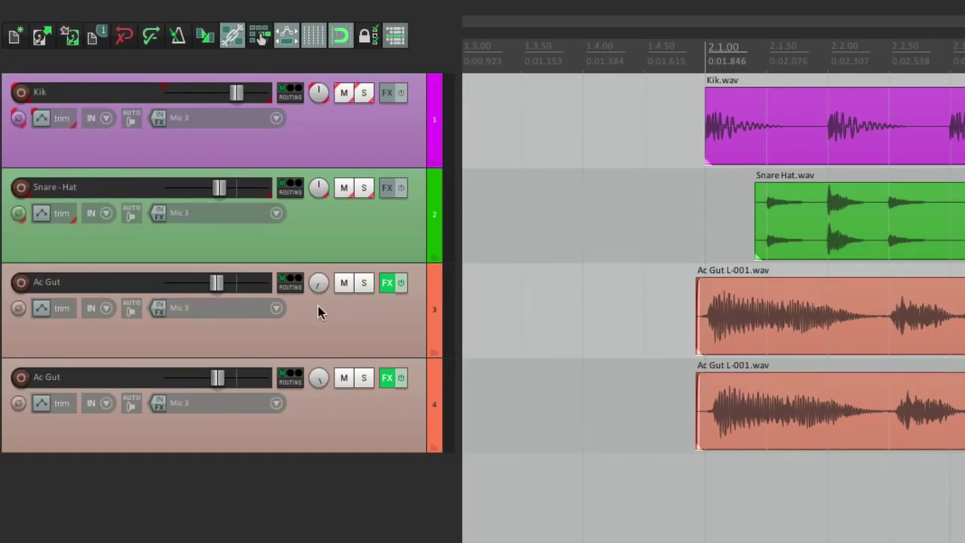
- Open the grouping settings for the first Ac Gut track and rename Group 1 as Drums
click(381, 336)
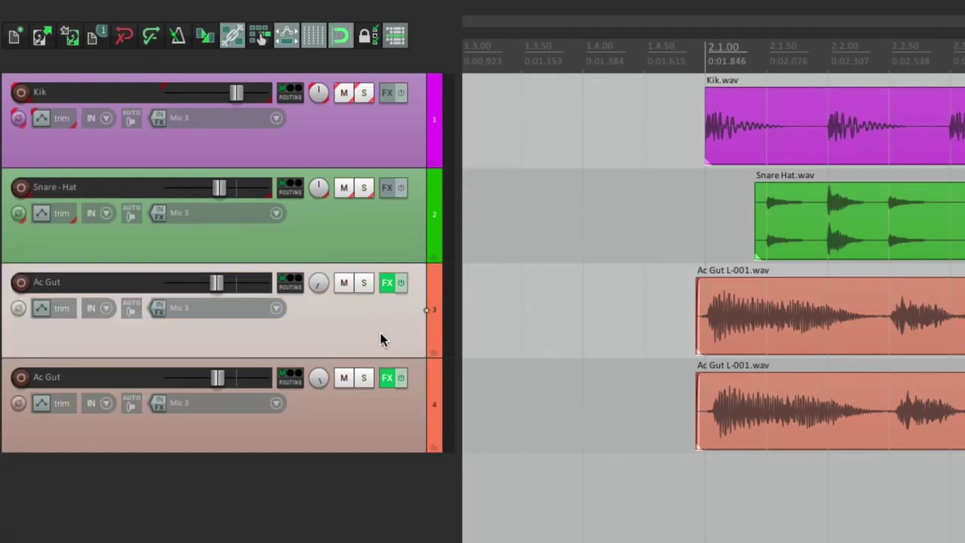
key(shift+g)
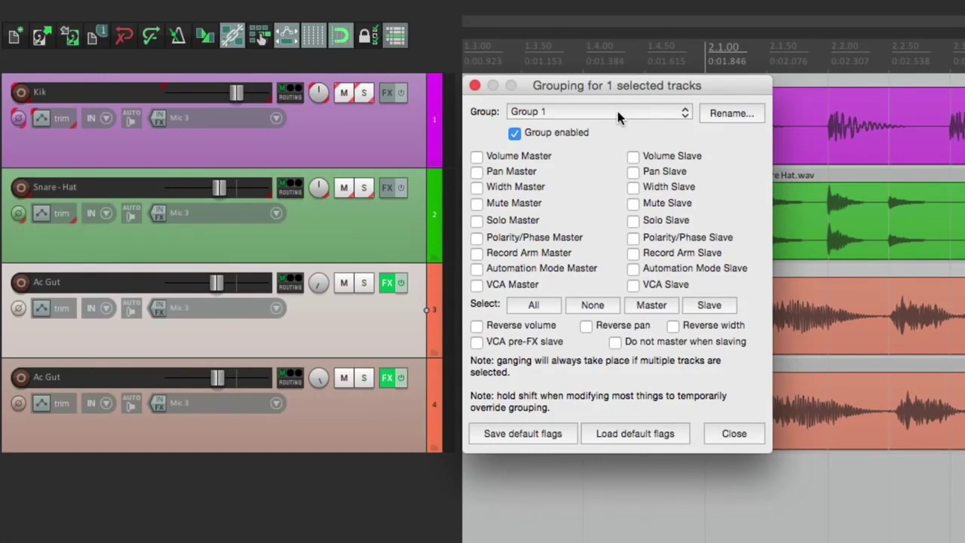
click(719, 110)
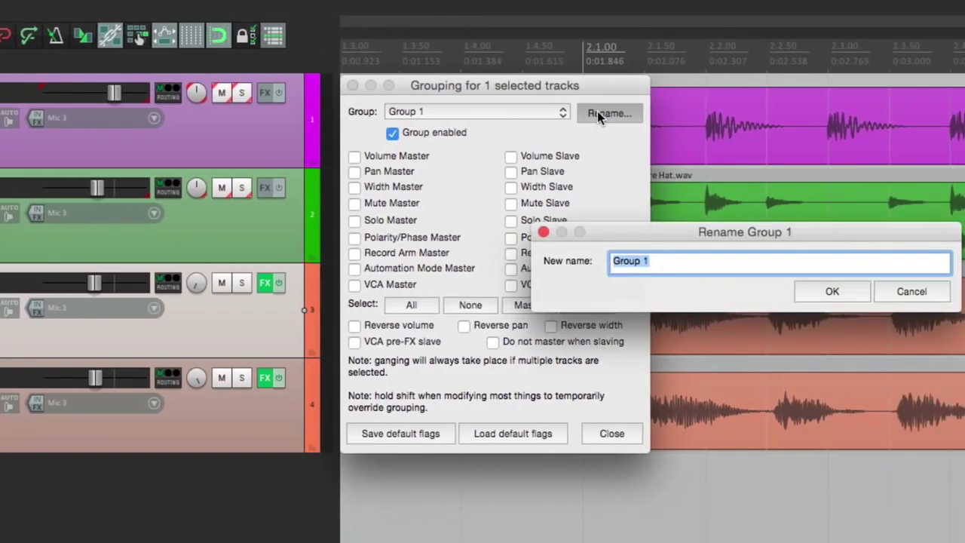
text(Drums)
key(Return)
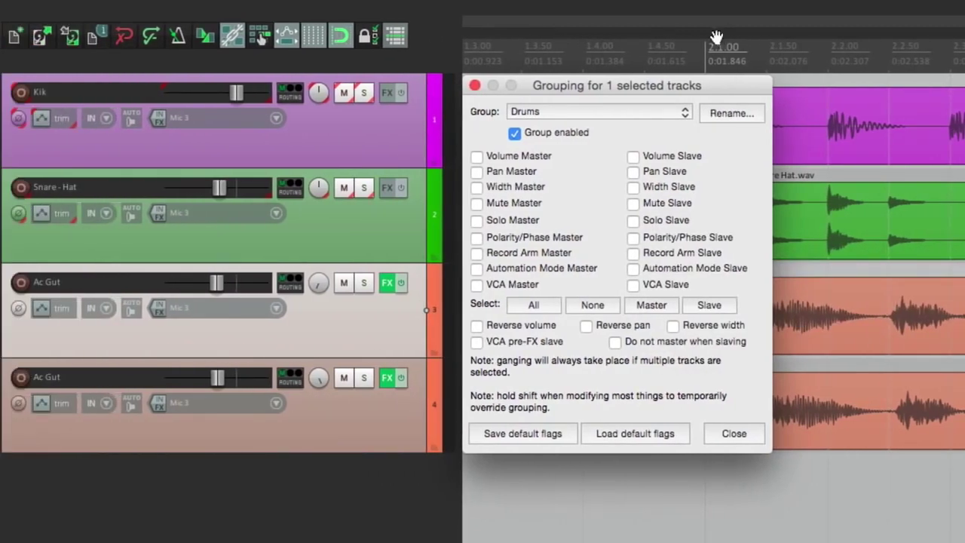
- Switch the grouping settings to Group 2 and rename it as Guitars
click(627, 112)
click(629, 128)
click(722, 113)
text(Guitars)
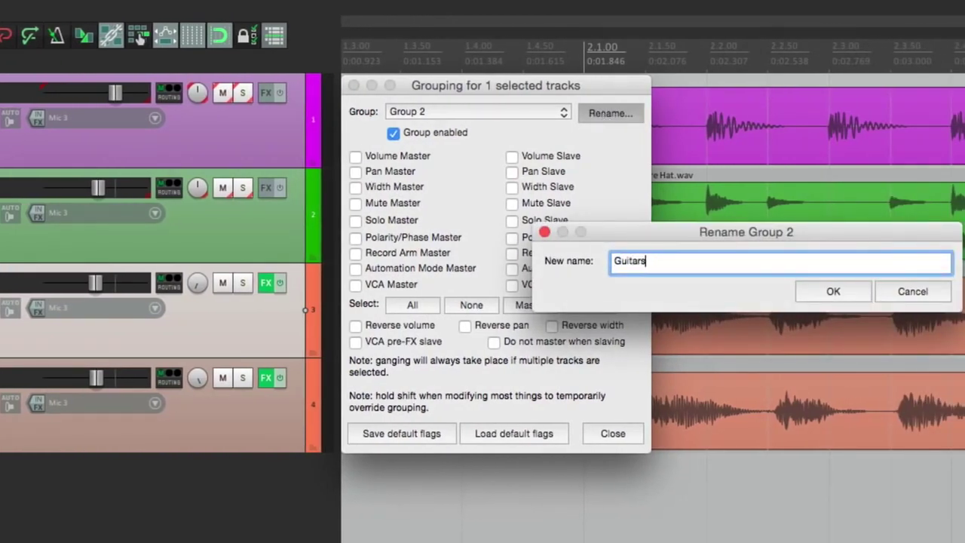
key(Return)
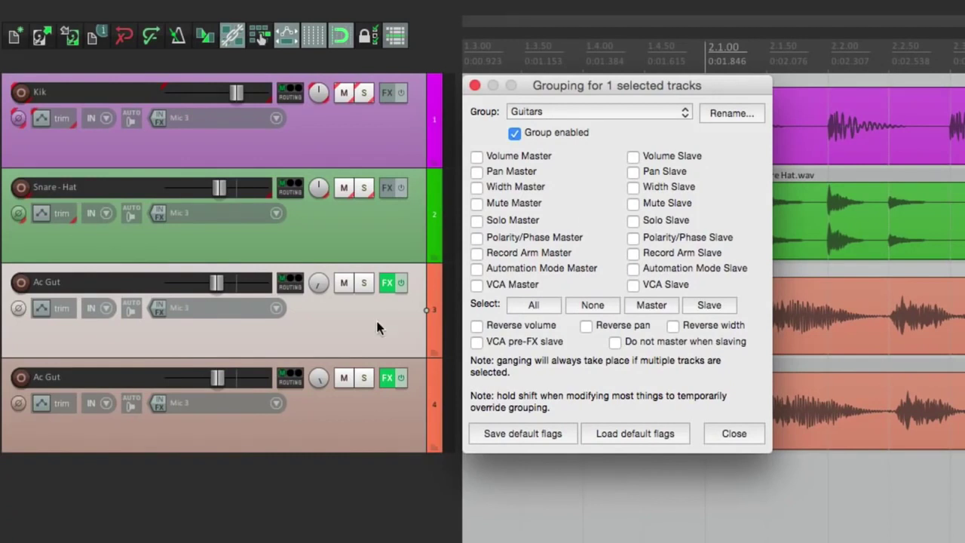
- In the Guitars group, assign the full Master and Slave set to the first Ac Gut track and only Slave parameters to the second
click(523, 301)
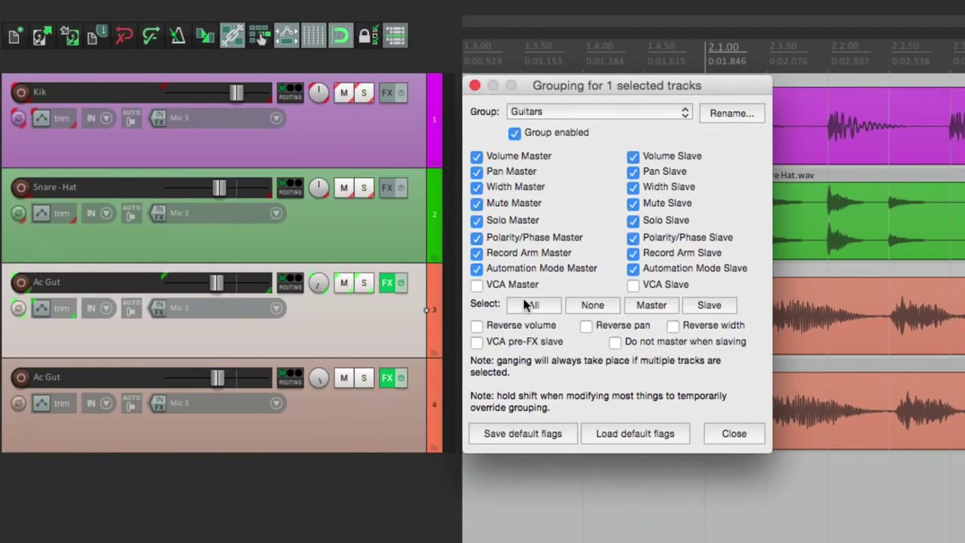
click(388, 411)
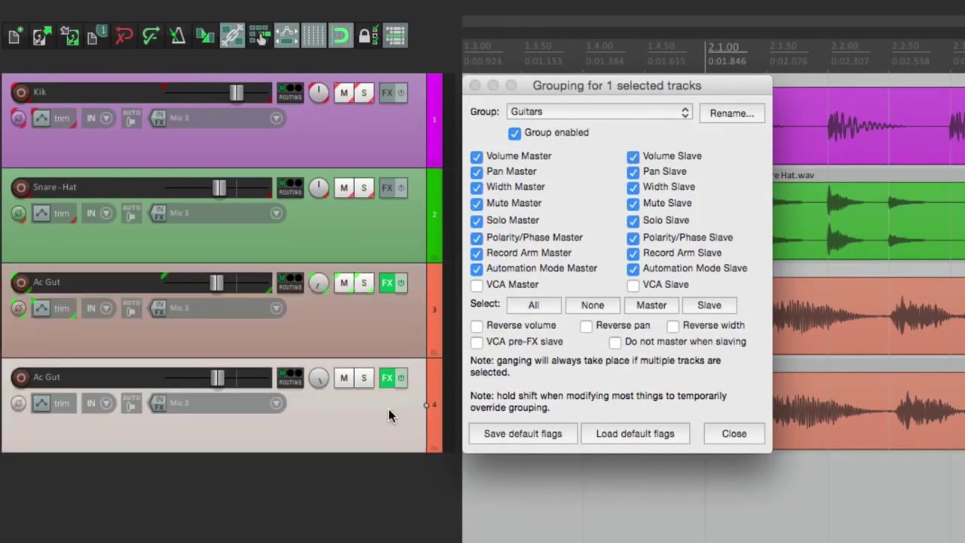
click(708, 305)
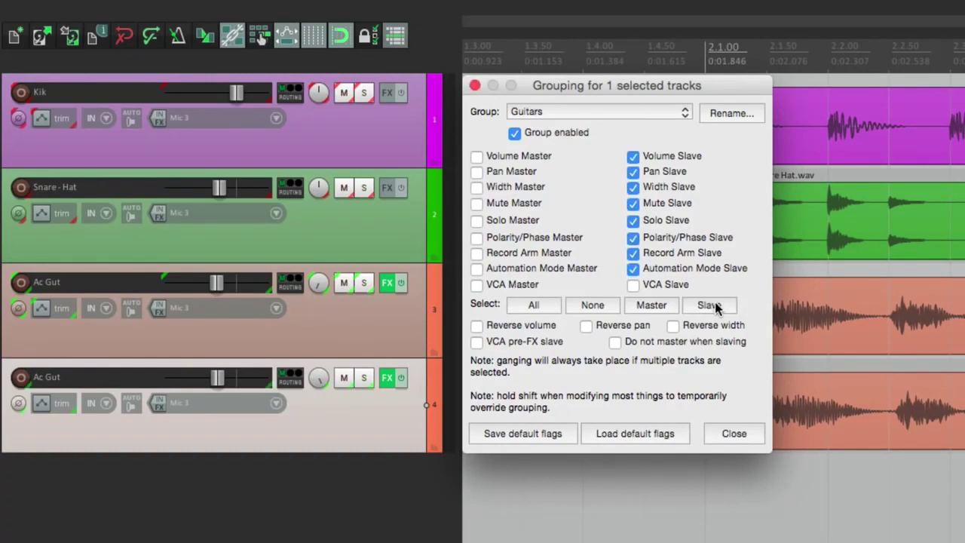
key(Escape)
click(364, 501)
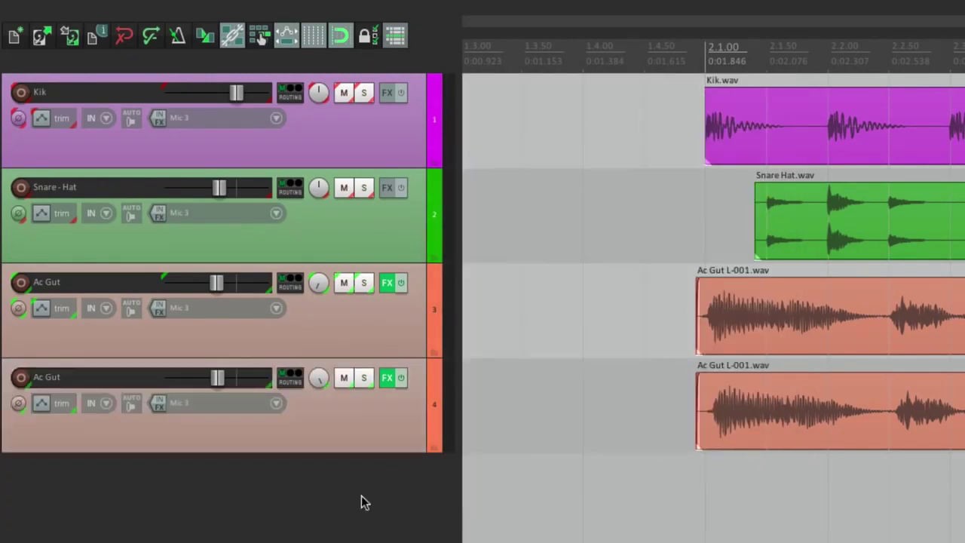
- Move the volume faders of both Ac Gut tracks and restore them to test the Guitars group's master/slave link
drag(216, 283, 217, 311)
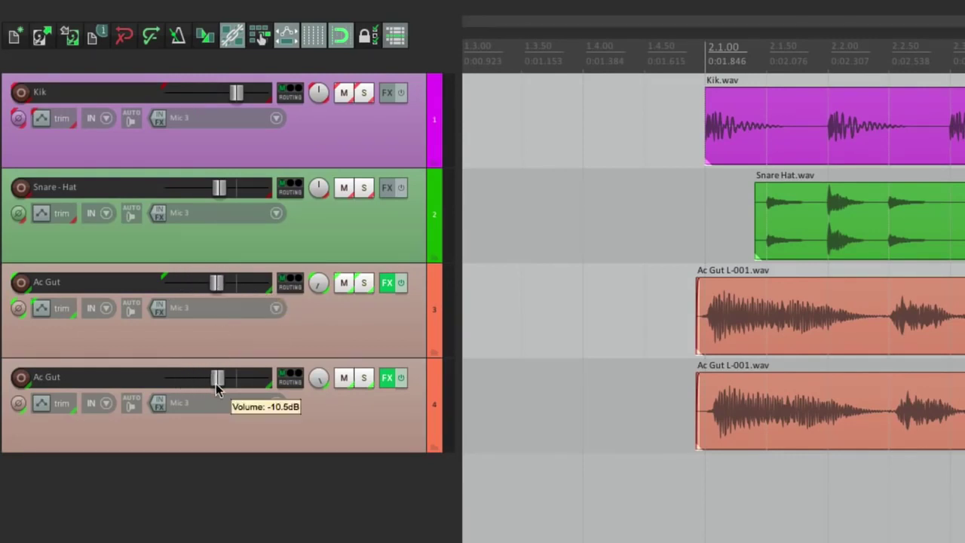
mouse_move(217, 385)
mouse_down()
mouse_move(185, 382)
mouse_move(208, 388)
mouse_up()
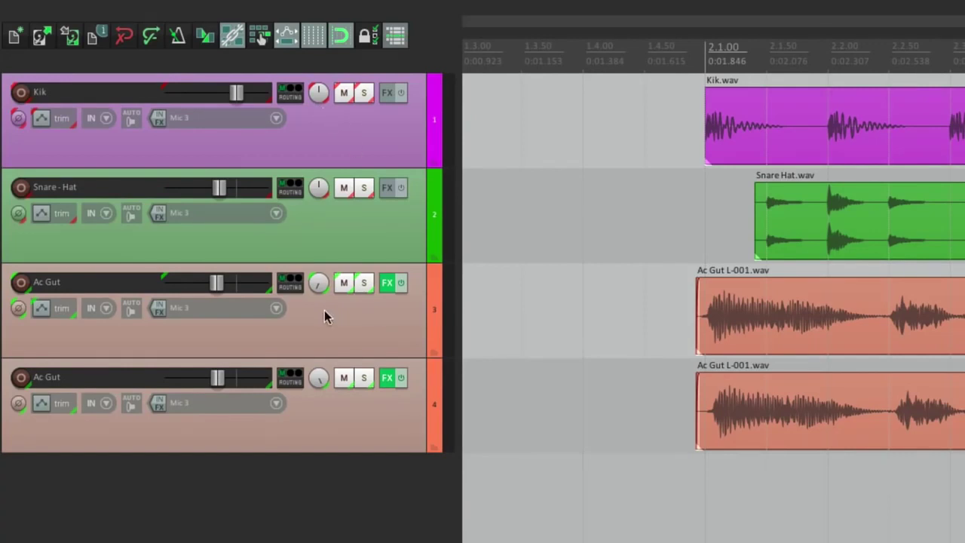
mouse_move(328, 295)
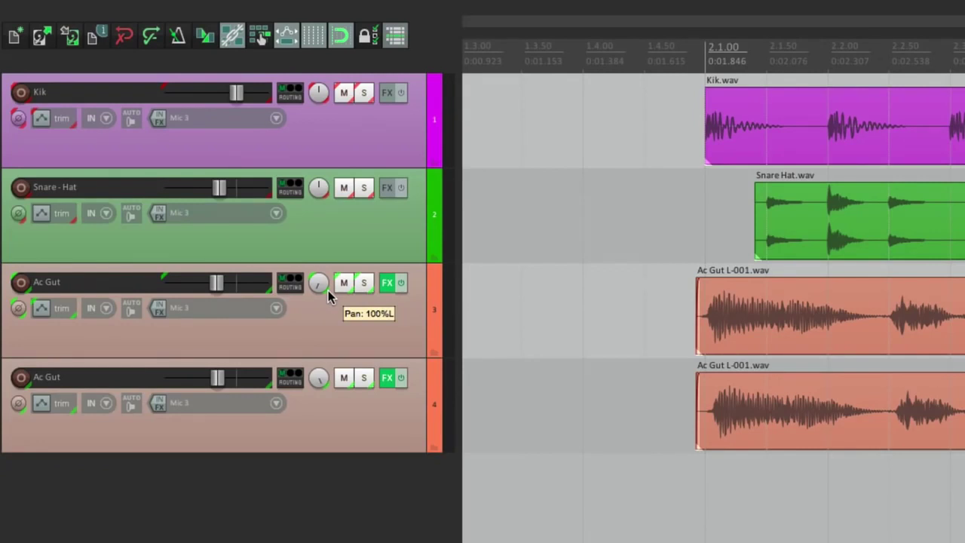
mouse_move(216, 285)
mouse_down()
mouse_move(175, 295)
mouse_move(226, 297)
mouse_up()
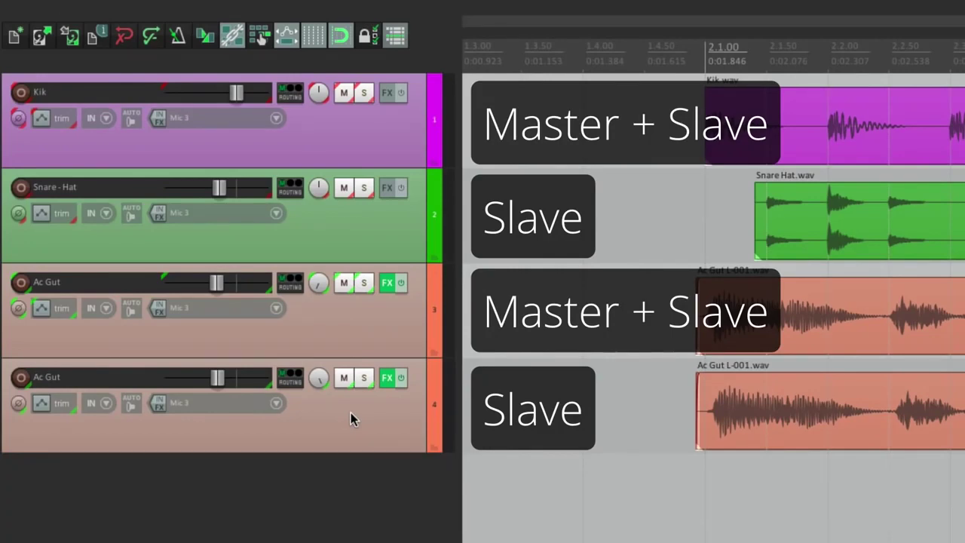
- Add a new track above Kik and assign it only the Master parameters in the Drums group
double_click(351, 511)
drag(318, 444, 330, 161)
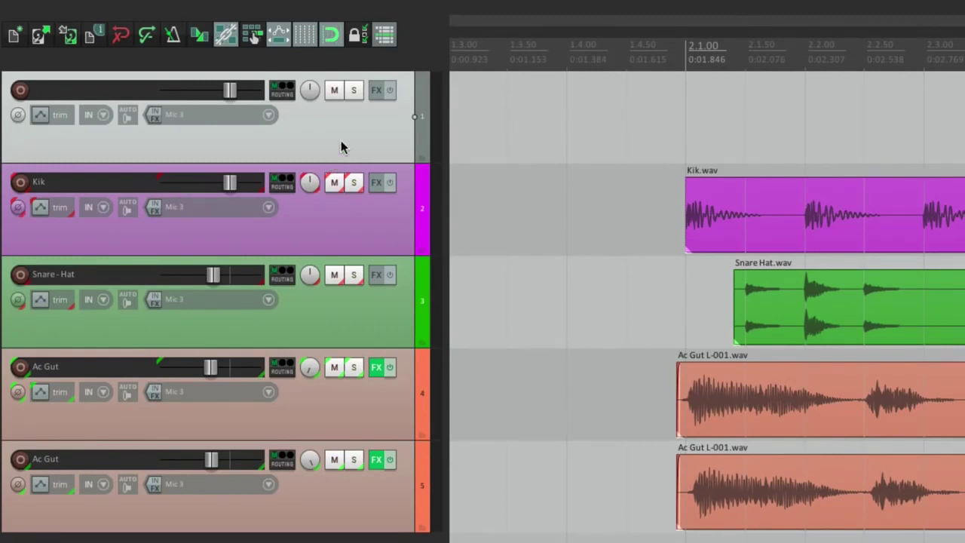
key(shift+g)
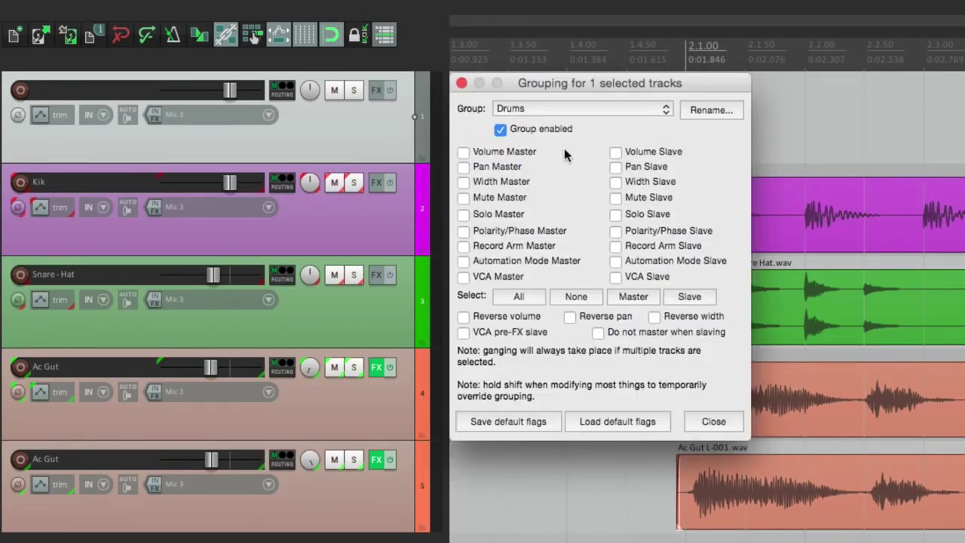
click(634, 297)
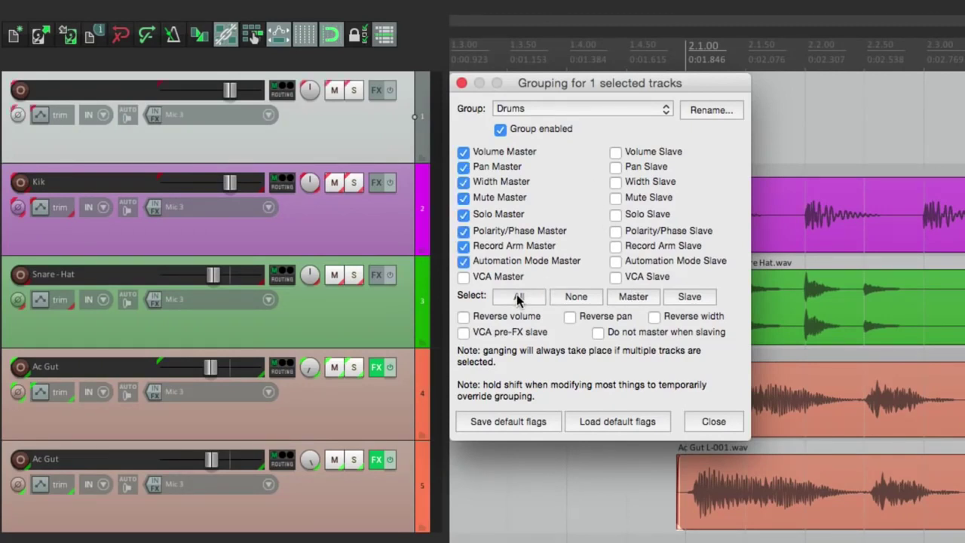
- Assign only the Master parameters in the Guitars group to the new track and close the grouping settings
click(586, 105)
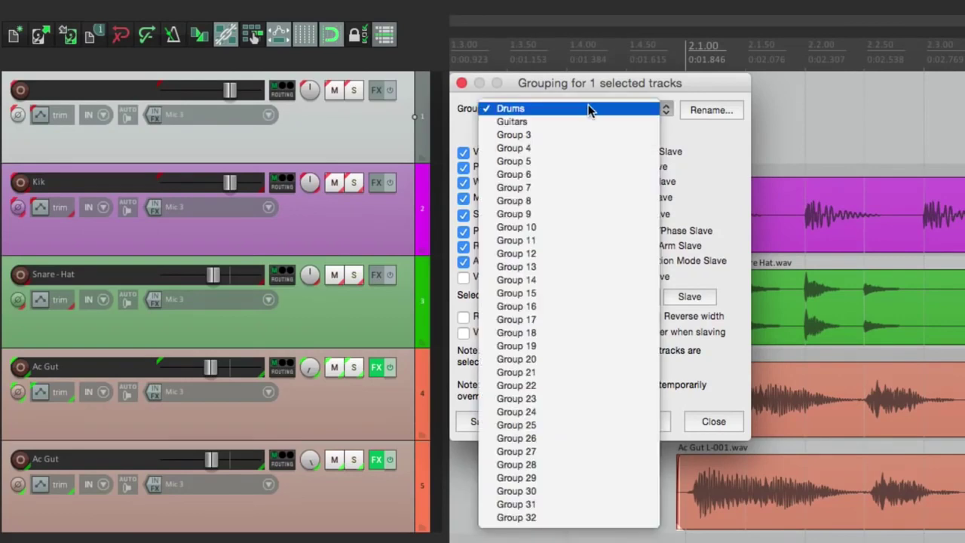
click(598, 124)
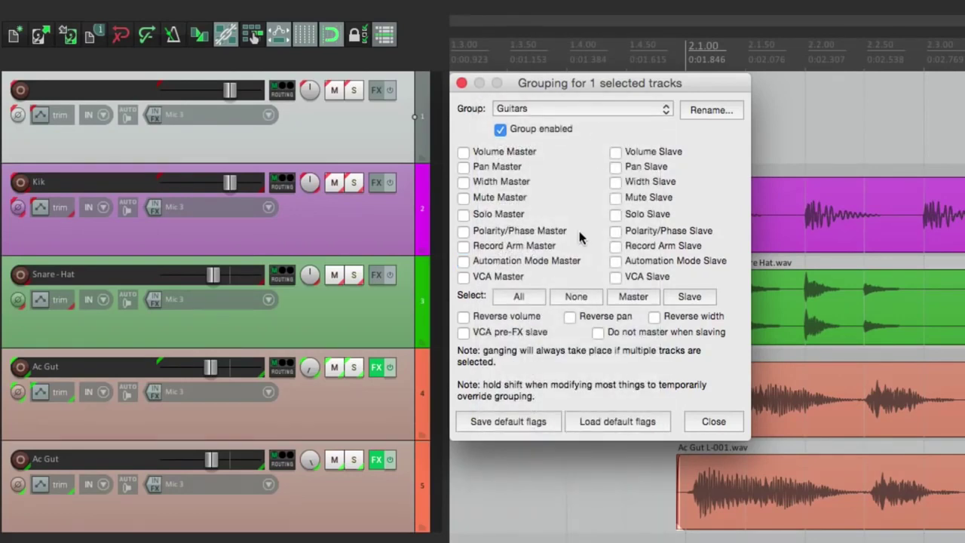
click(617, 299)
click(462, 84)
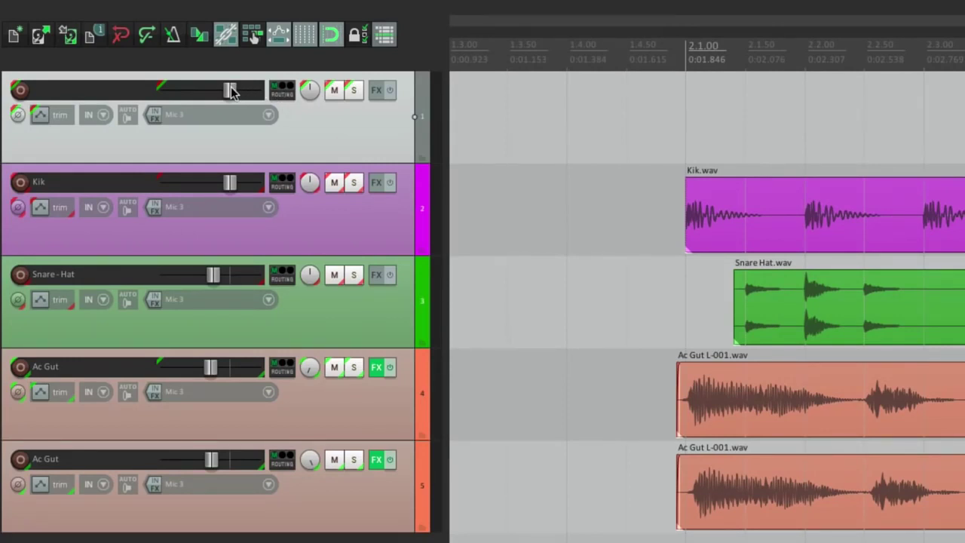
- Move the volumes of the new track, Kik and the first Ac Gut in turn, restoring each, to test both groups
mouse_move(230, 91)
mouse_move(230, 91)
mouse_down()
mouse_move(190, 90)
mouse_move(228, 94)
mouse_up()
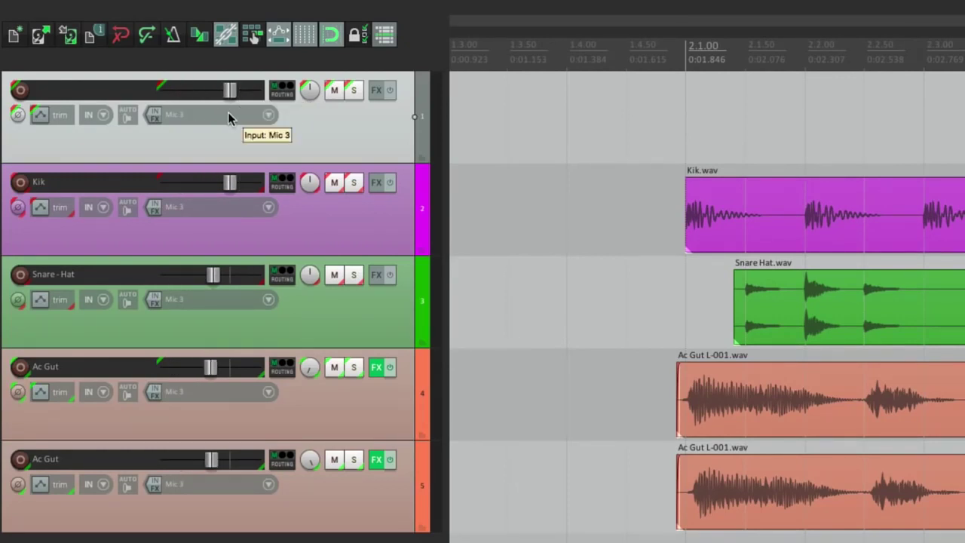
drag(232, 187, 212, 188)
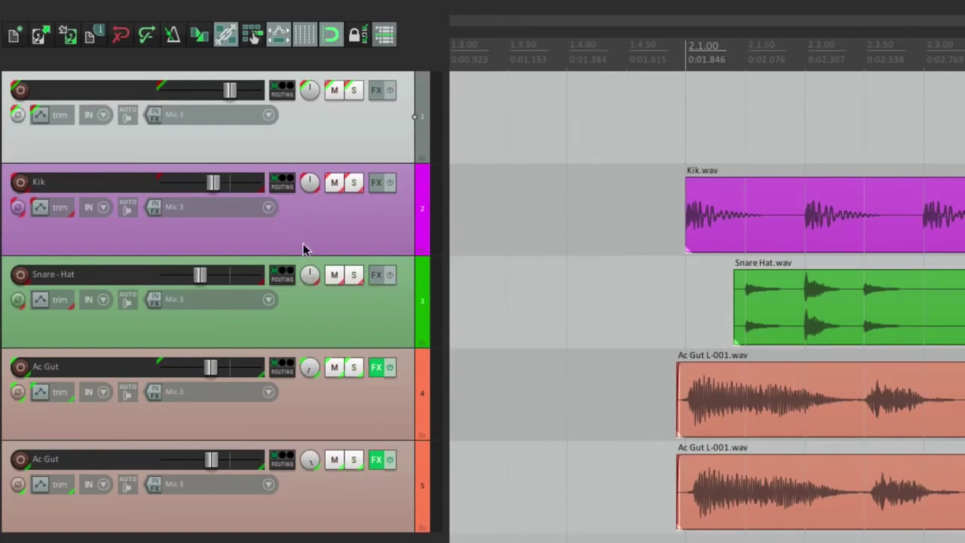
key(ctrl+z)
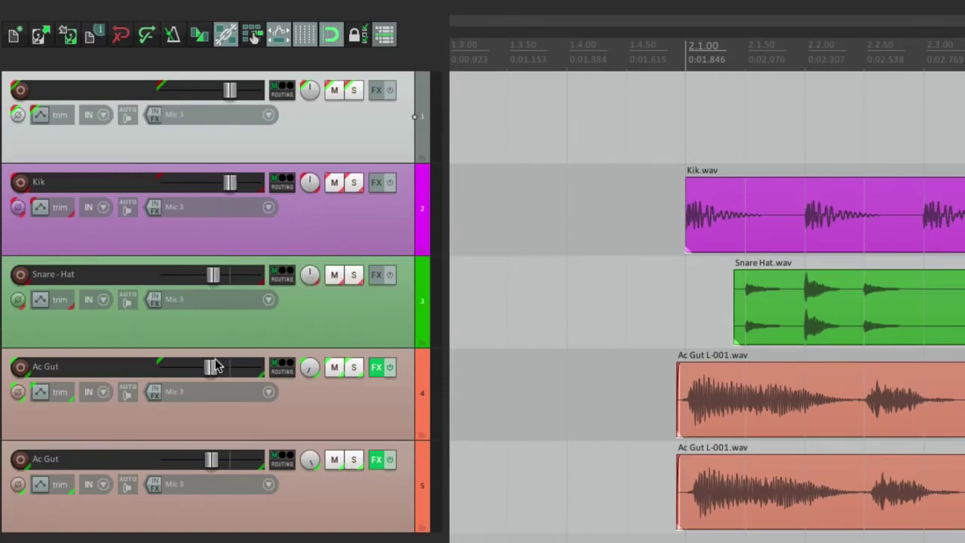
mouse_move(211, 367)
mouse_down()
mouse_move(189, 366)
mouse_move(215, 367)
mouse_up()
key(ctrl+z)
- Review the Drums and Guitars grouping assignments of the new track, Kik, Snare-Hat and both Ac Gut tracks
key(shift+g)
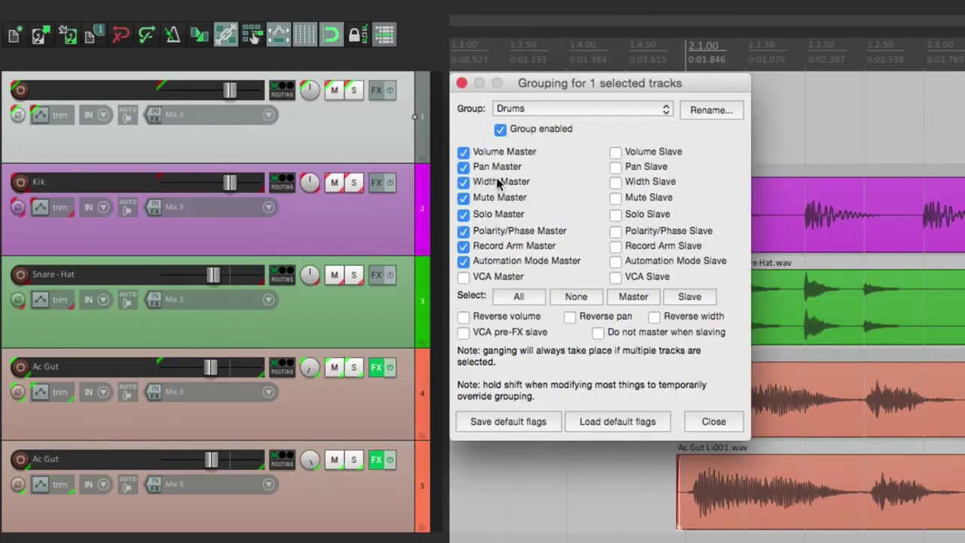
click(372, 212)
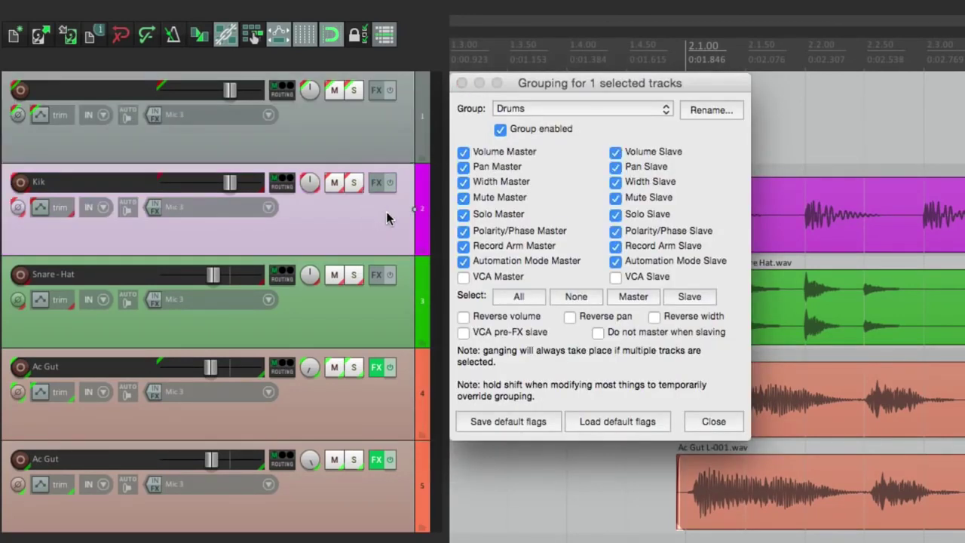
click(364, 326)
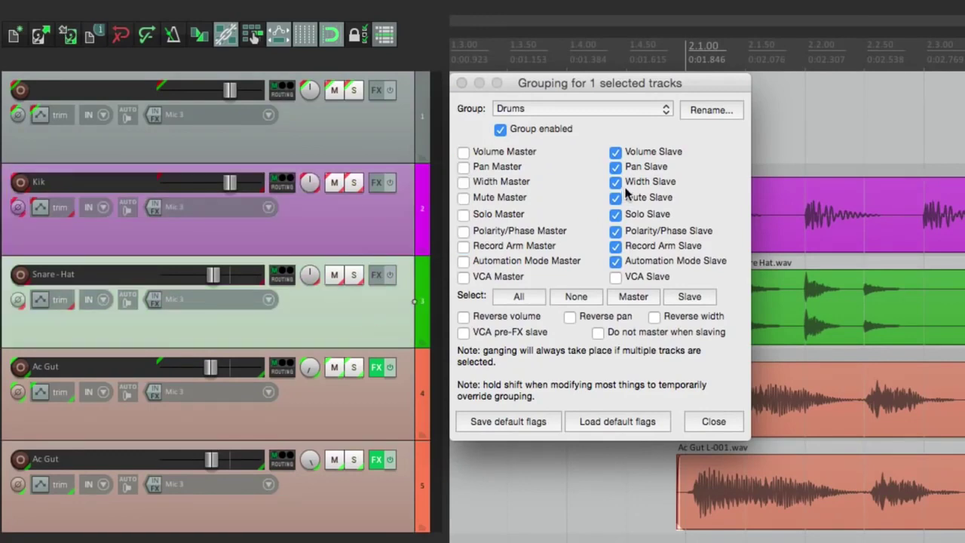
click(333, 421)
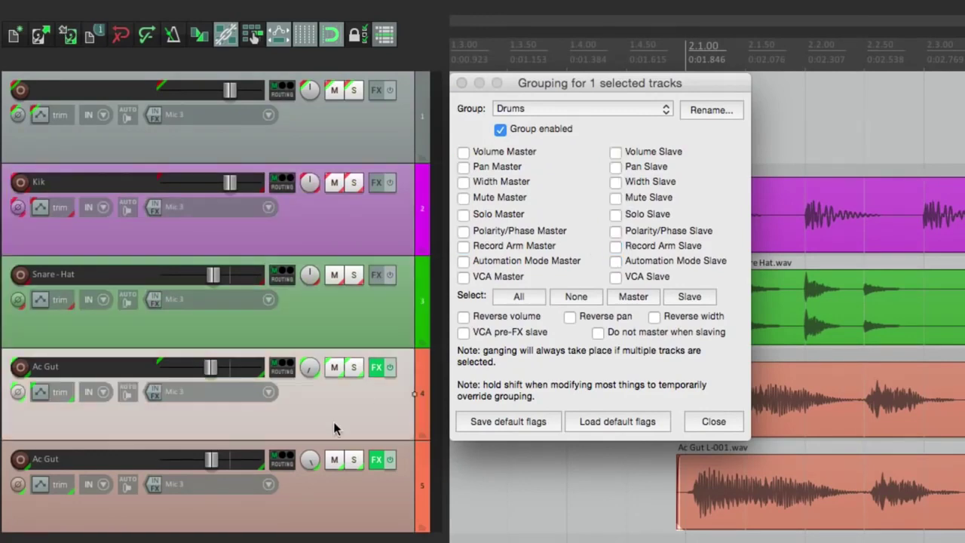
click(557, 108)
click(558, 122)
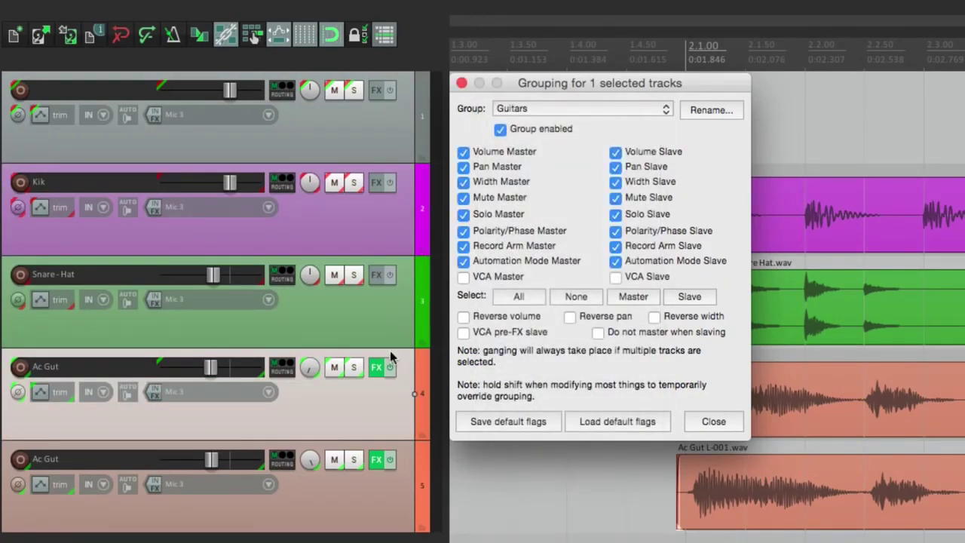
click(358, 494)
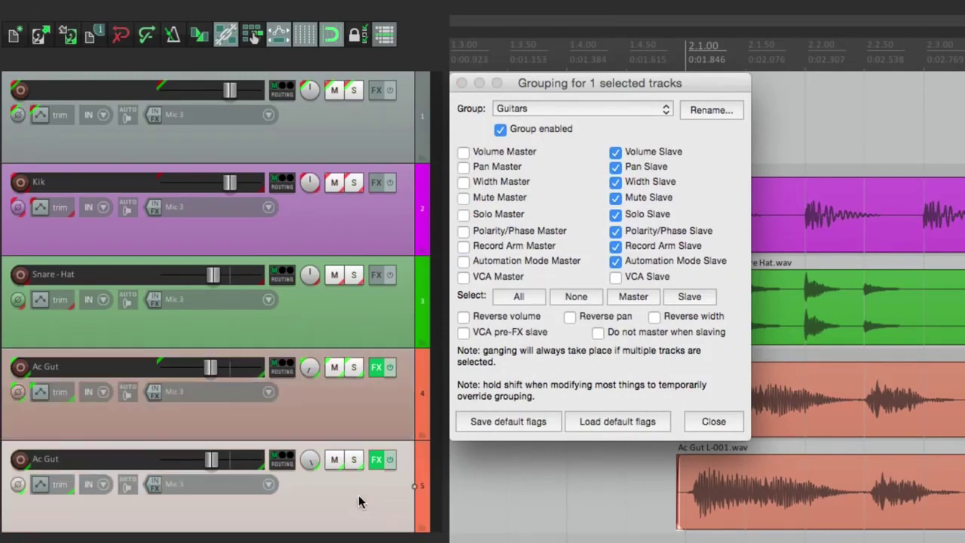
click(364, 132)
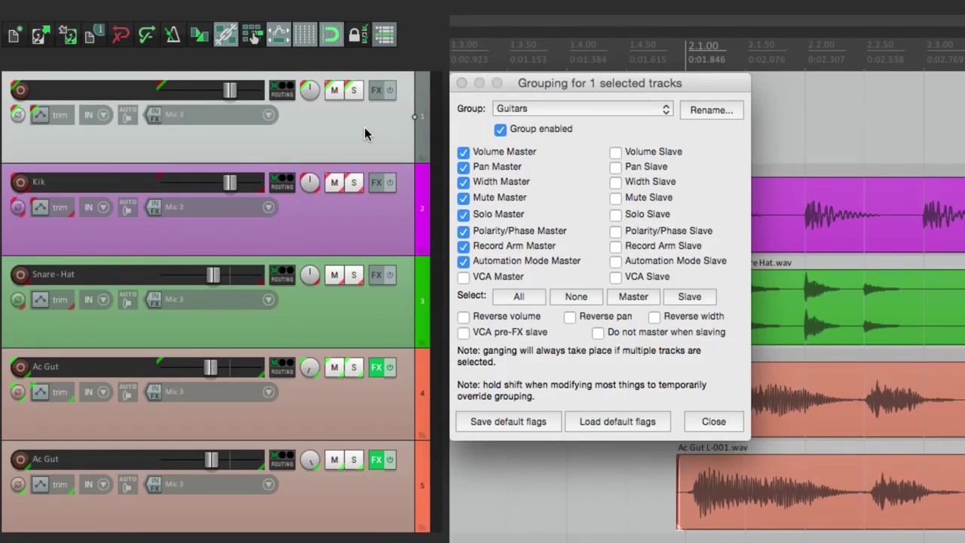
click(461, 82)
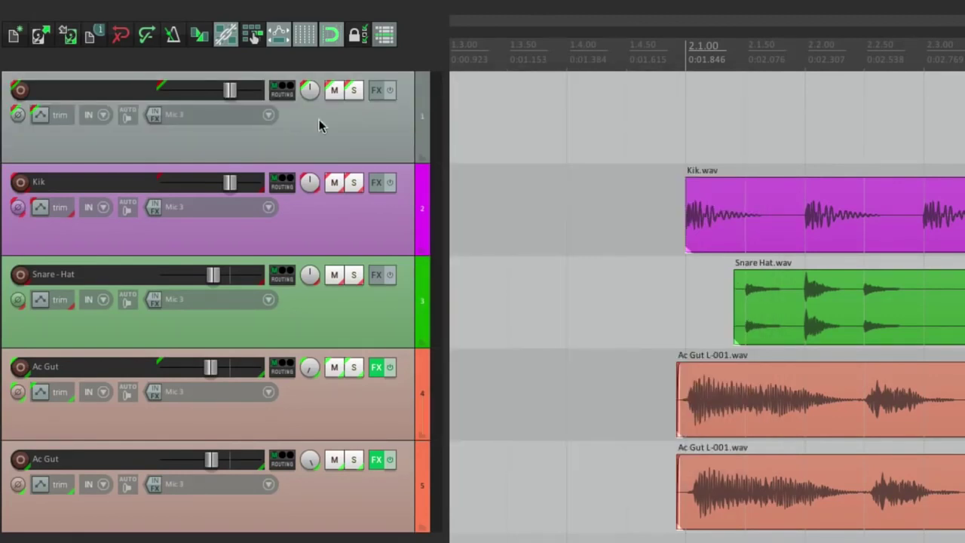
- Clear every Drums and Guitars grouping parameter from all five tracks
click(349, 124)
shift+click(353, 515)
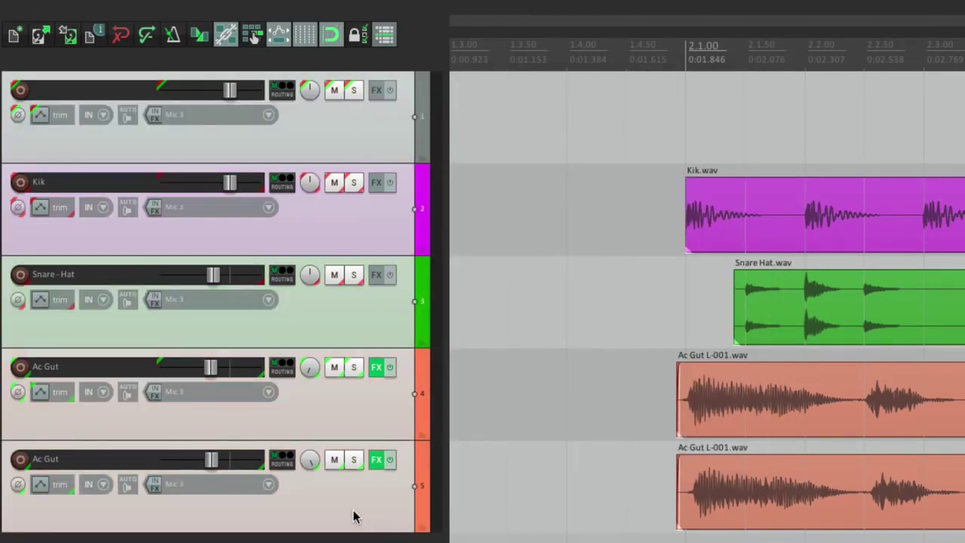
key(super+g)
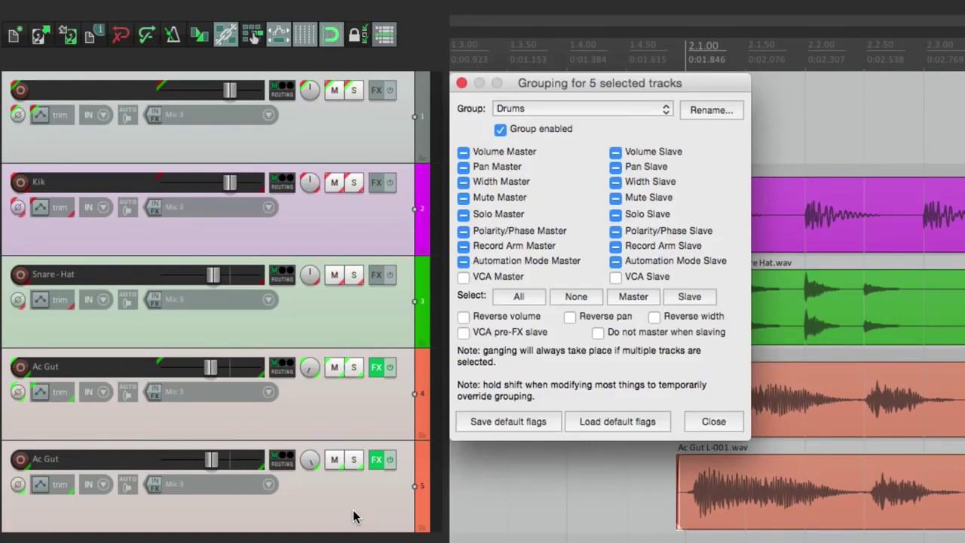
click(587, 299)
click(600, 113)
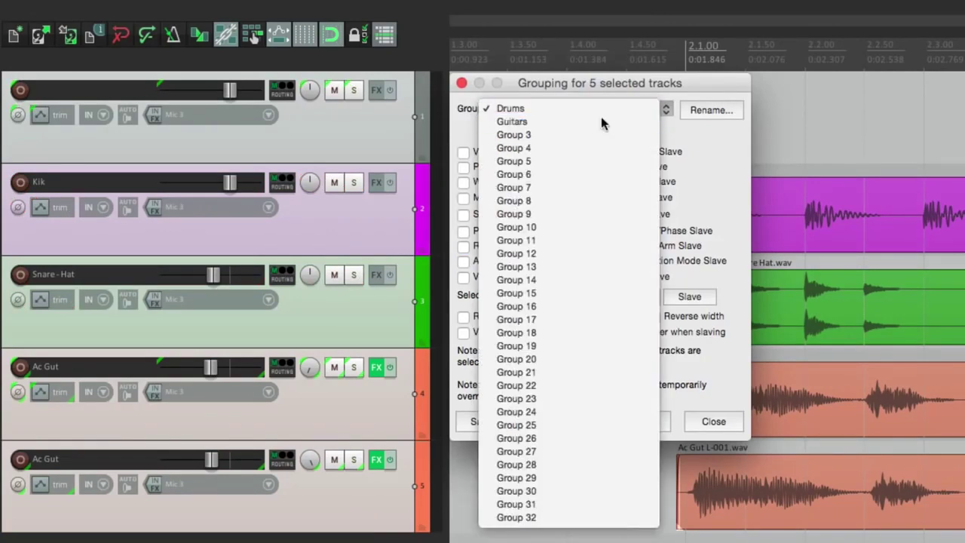
click(601, 122)
click(587, 298)
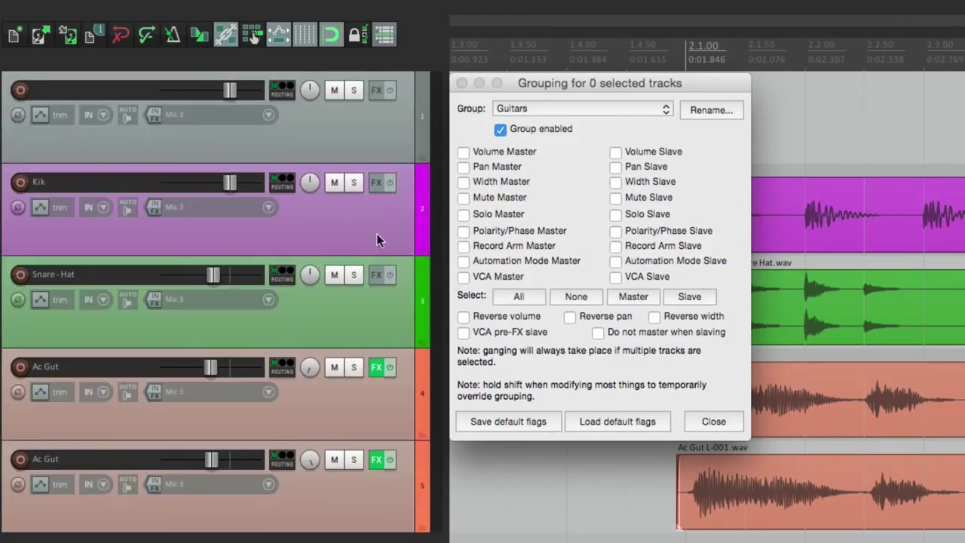
- Enable Volume, Pan, Mute and Record Arm as both Master and Slave for Kik and Snare-Hat in Drums, and save them as default flags
click(377, 235)
shift+click(380, 320)
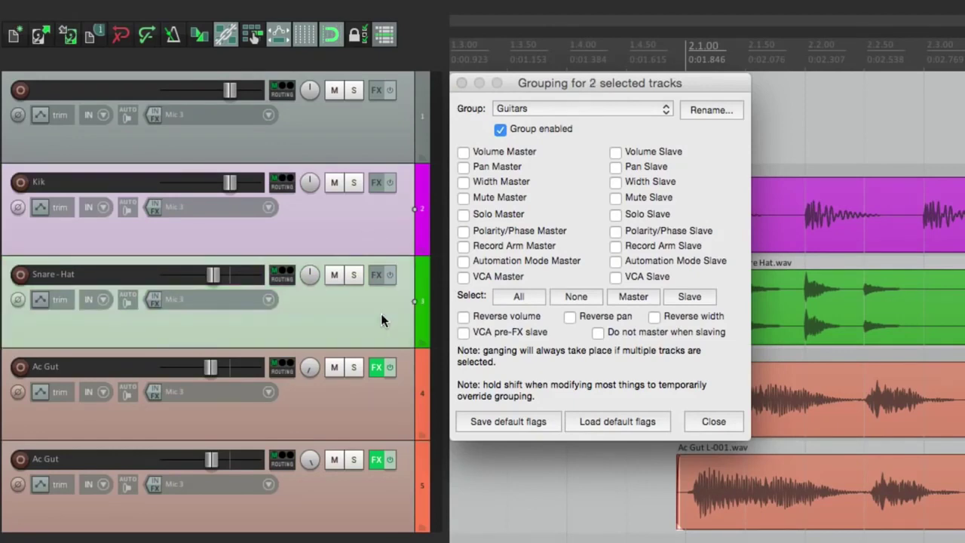
click(585, 106)
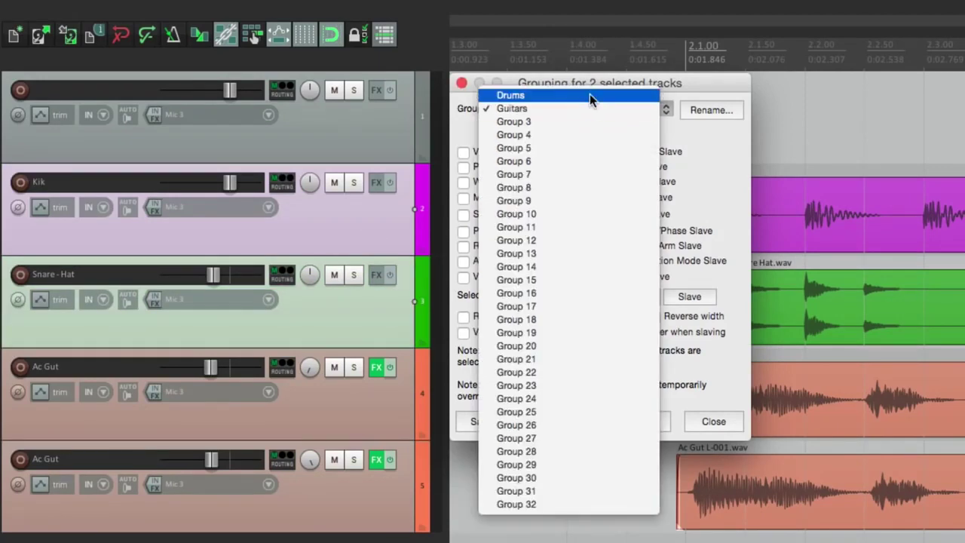
click(589, 95)
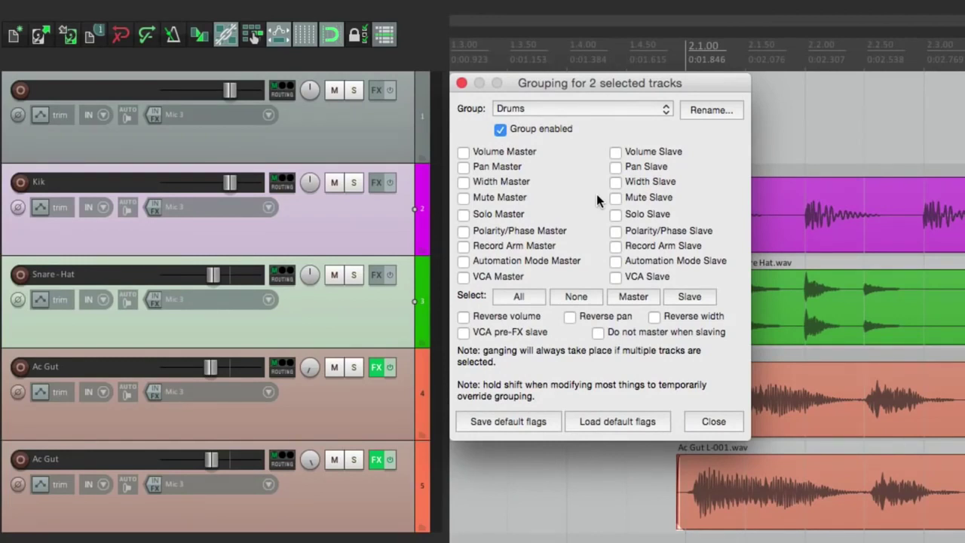
click(463, 152)
click(463, 168)
click(615, 152)
click(616, 167)
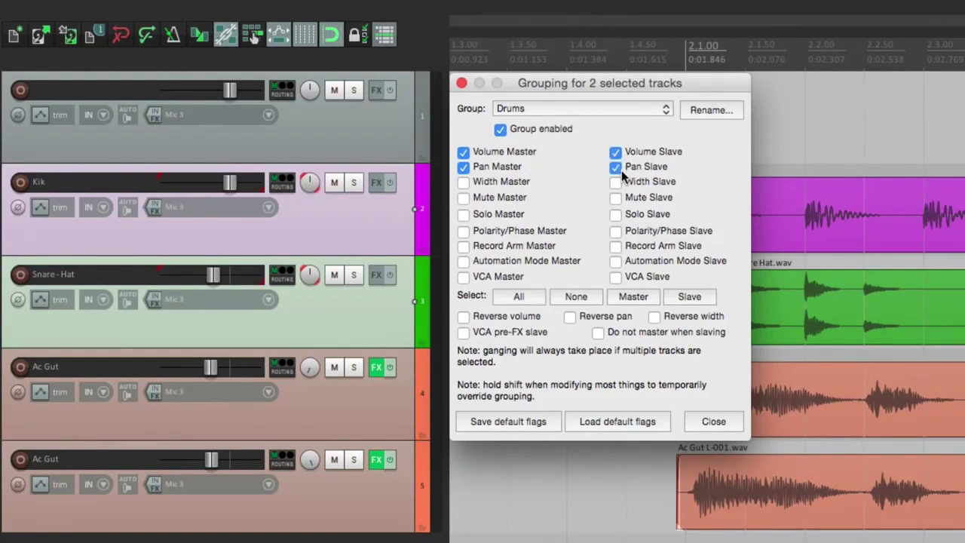
click(463, 197)
click(615, 198)
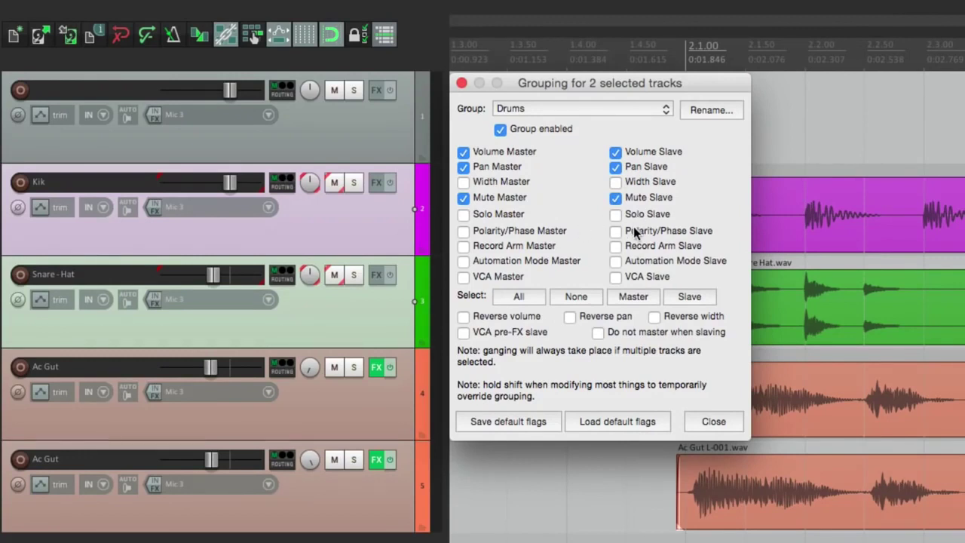
click(463, 245)
click(615, 246)
click(526, 425)
- Clear the Drums parameters of Kik and Snare-Hat and load the default flags onto both tracks
click(577, 297)
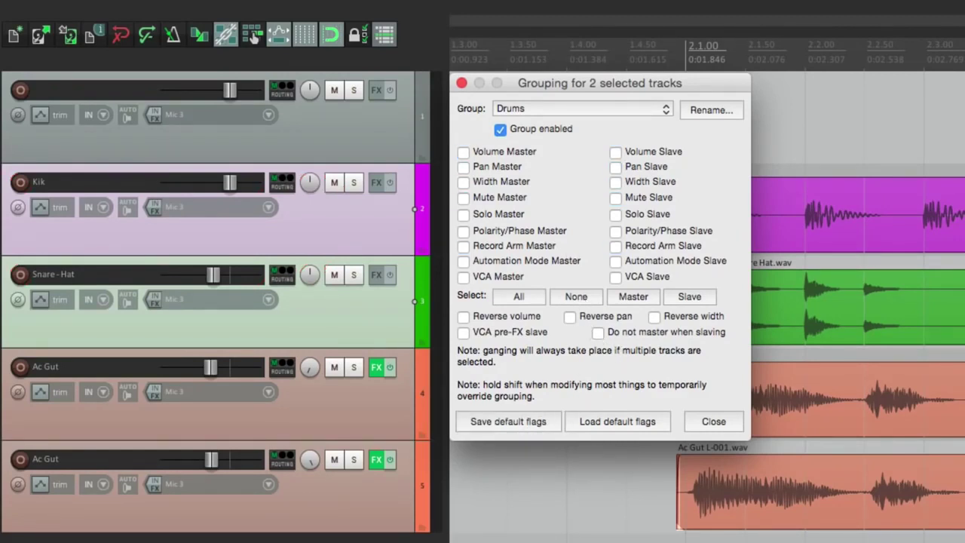
click(389, 481)
click(358, 247)
shift+click(363, 319)
click(615, 421)
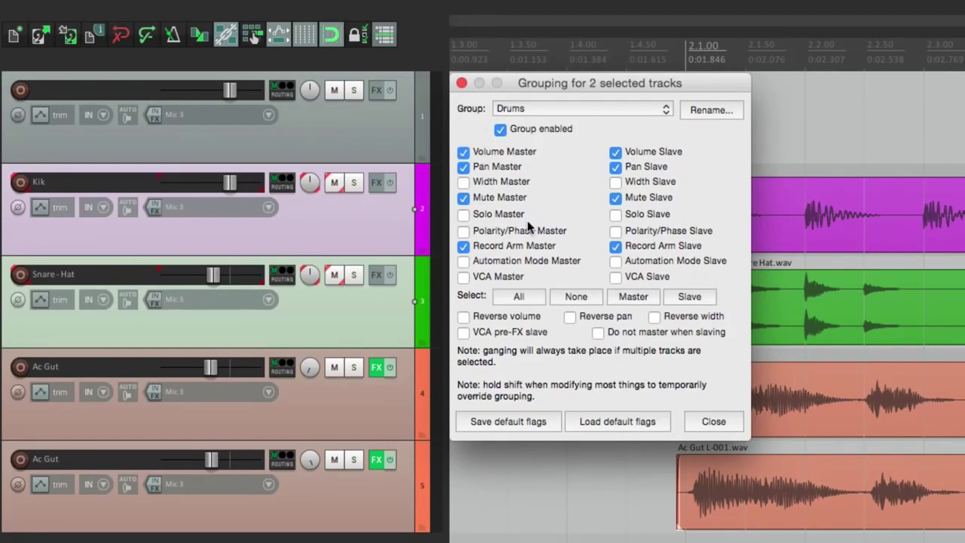
- Load the default grouping flags onto both Ac Gut tracks in the Guitars group
click(359, 396)
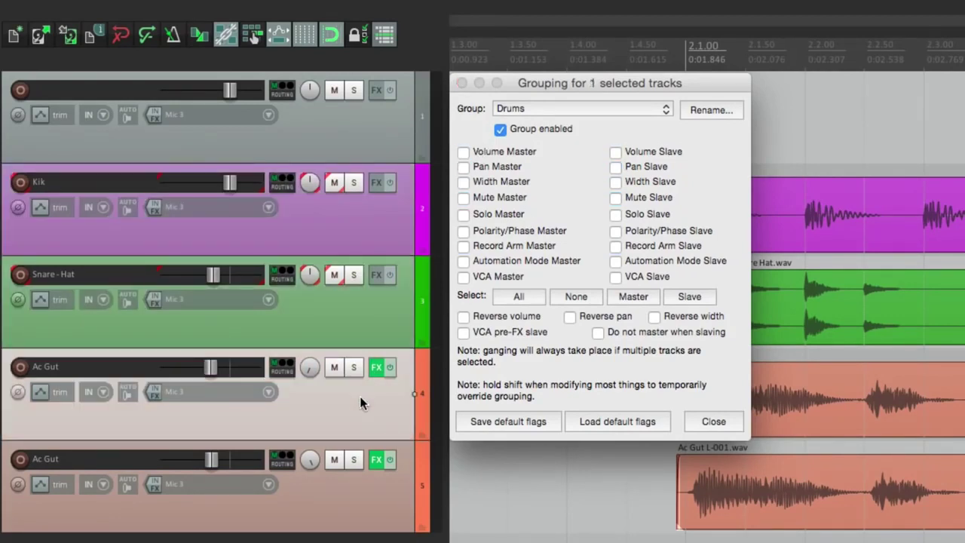
shift+click(384, 501)
click(600, 109)
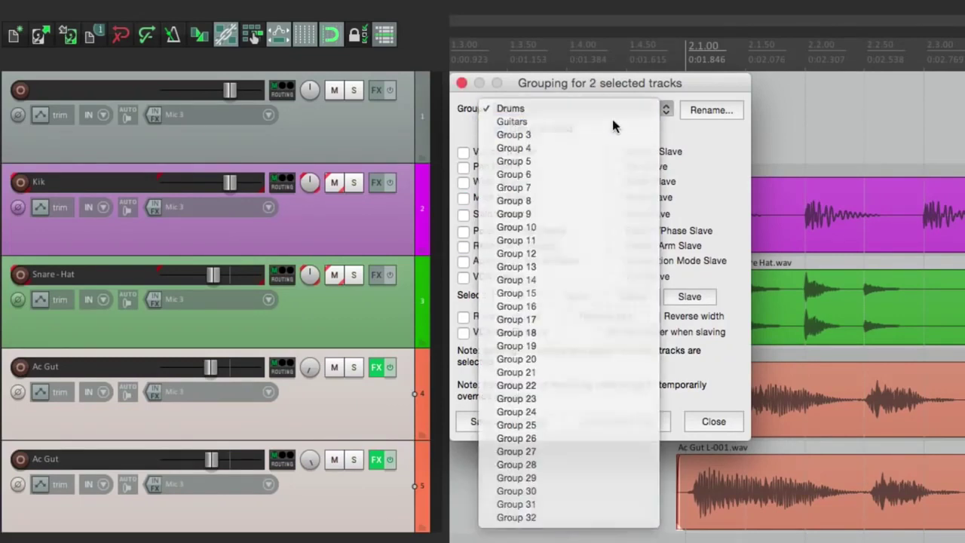
click(611, 121)
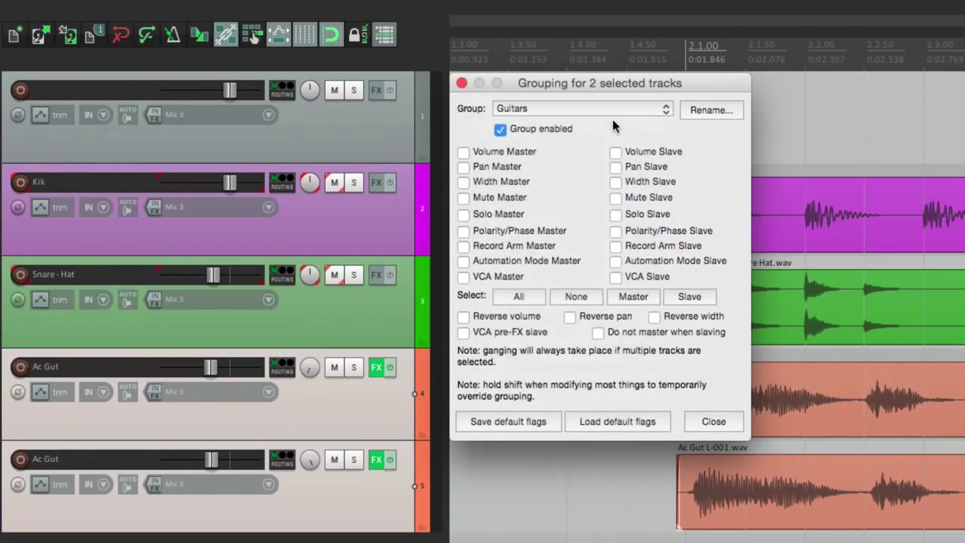
click(617, 421)
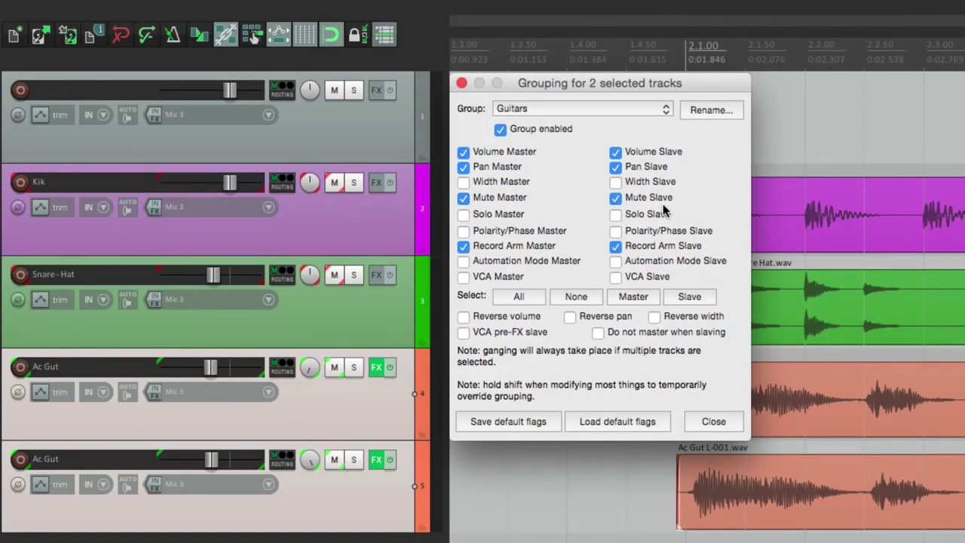
- Remove the loaded default flags from all five tracks in Guitars and Drums, and close the grouping settings
click(353, 148)
shift+click(365, 482)
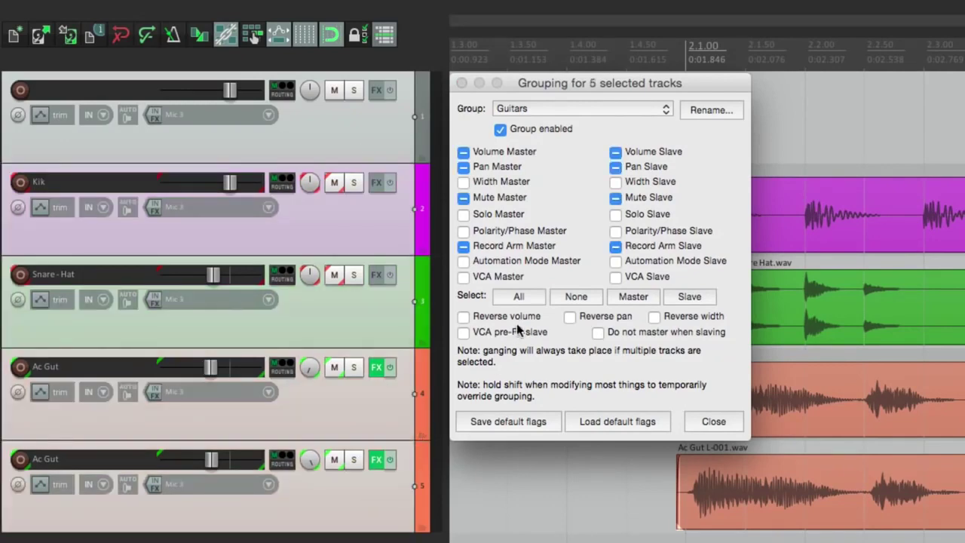
click(578, 300)
click(582, 109)
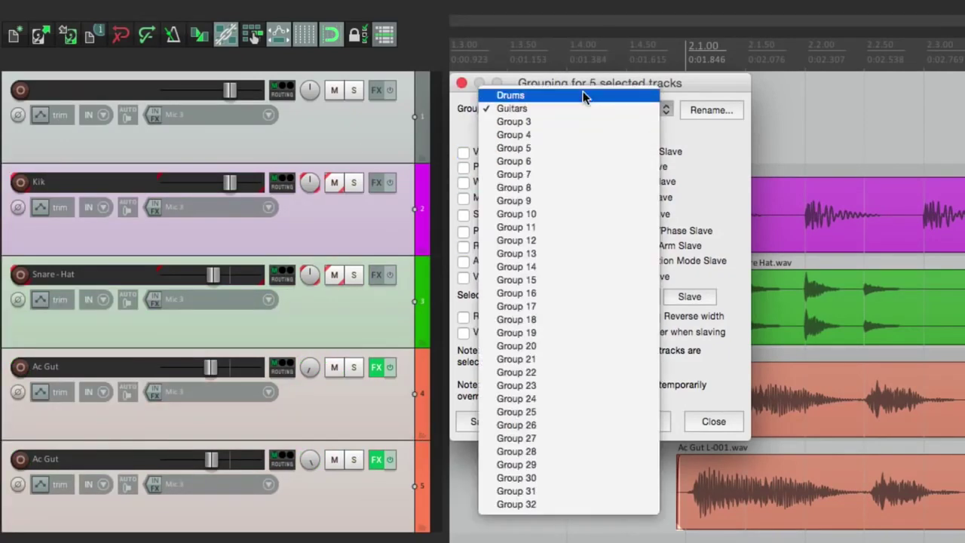
click(583, 91)
click(578, 297)
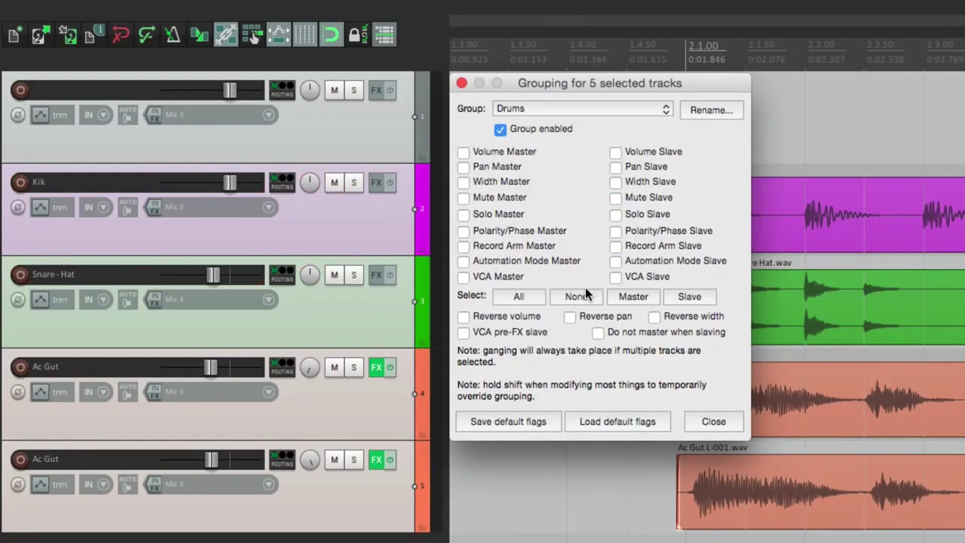
key(Escape)
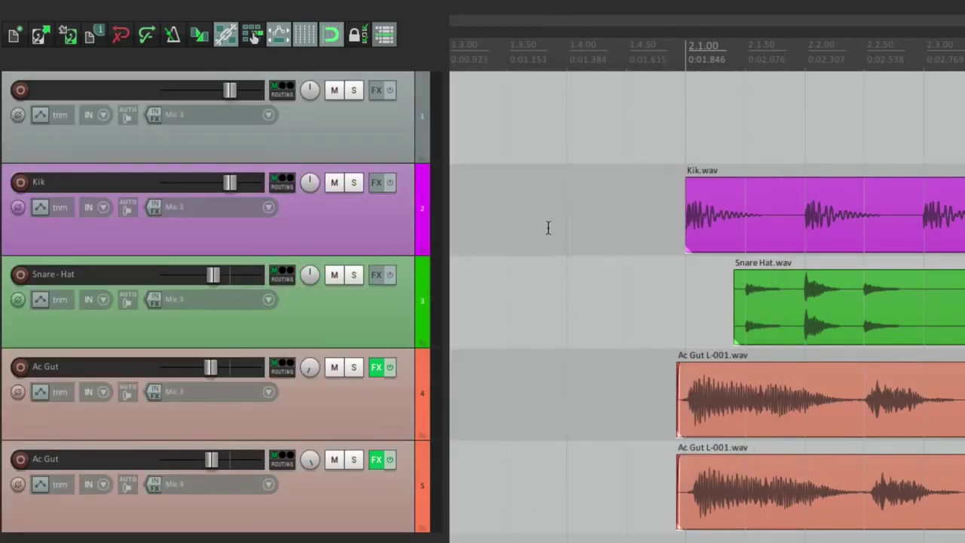
- In the Grouping Matrix, add Kik and Snare-Hat to Drums and both Ac Gut tracks to Guitars
click(204, 8)
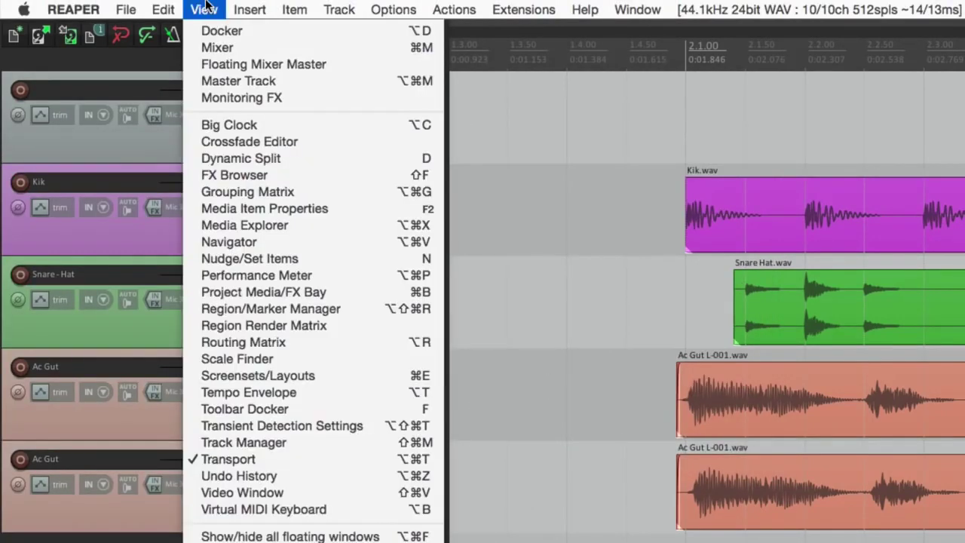
click(192, 198)
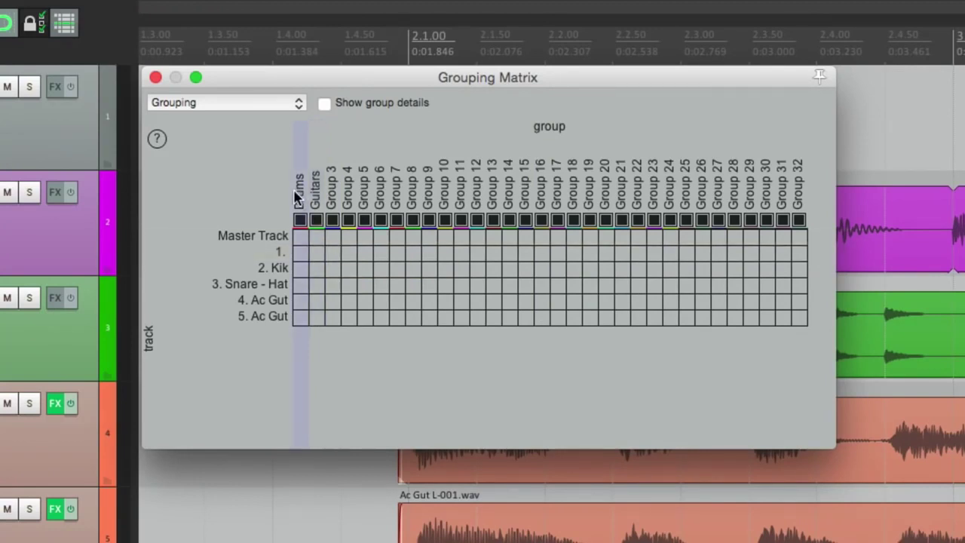
click(299, 273)
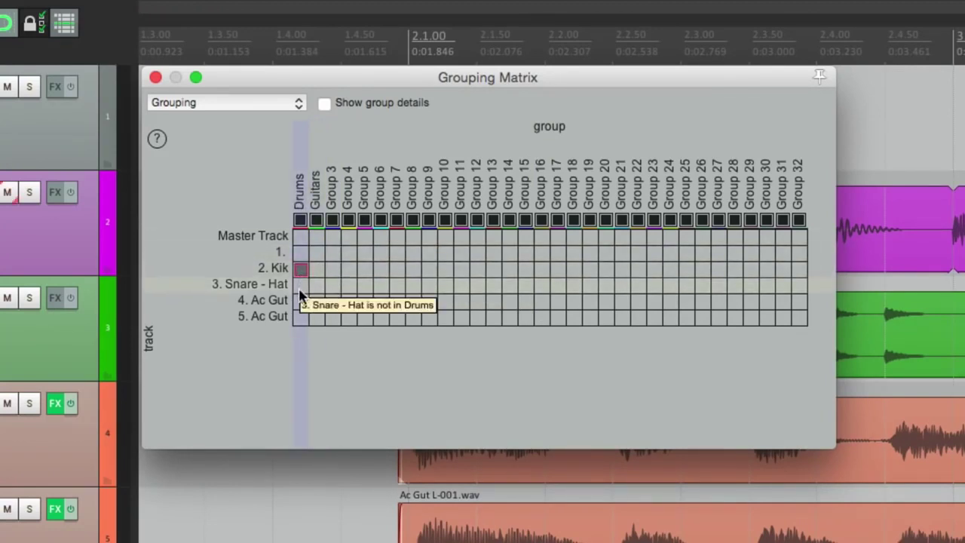
click(299, 287)
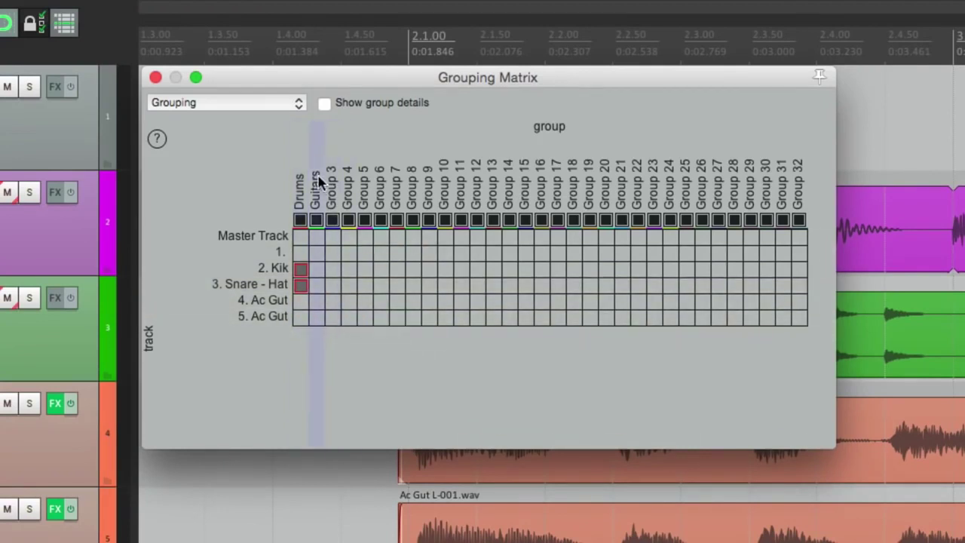
click(320, 300)
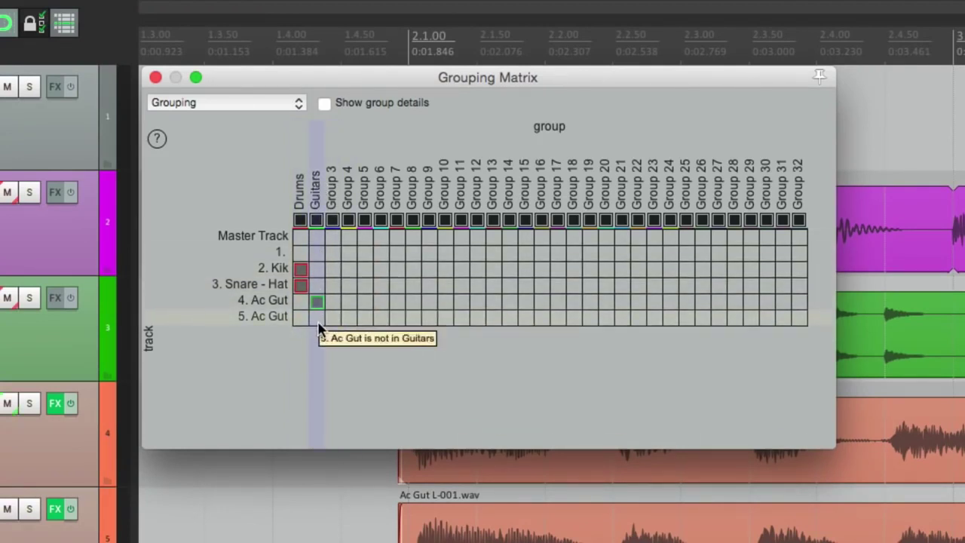
click(317, 320)
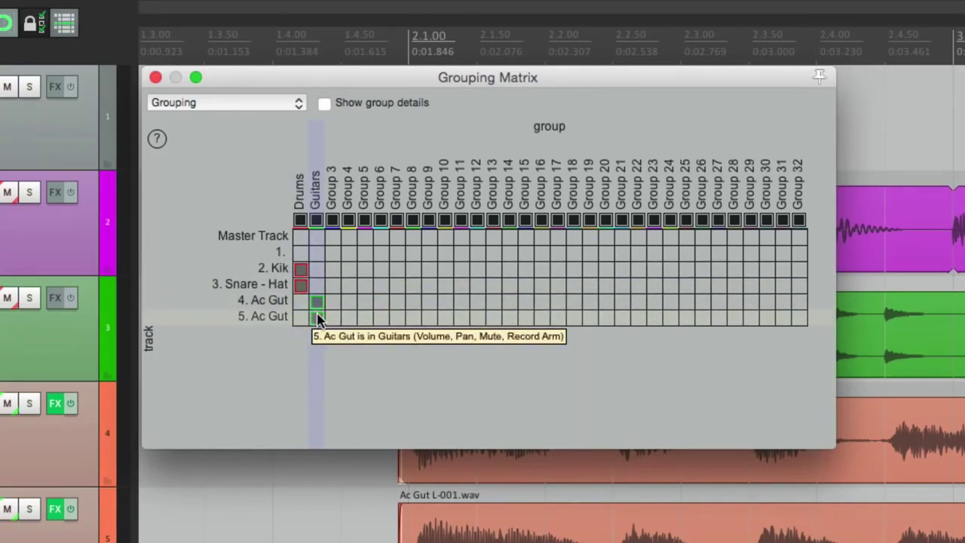
- Check which grouping parameters Kik and Snare-Hat have in Drums and both Ac Gut tracks have in Guitars
key(shift+g)
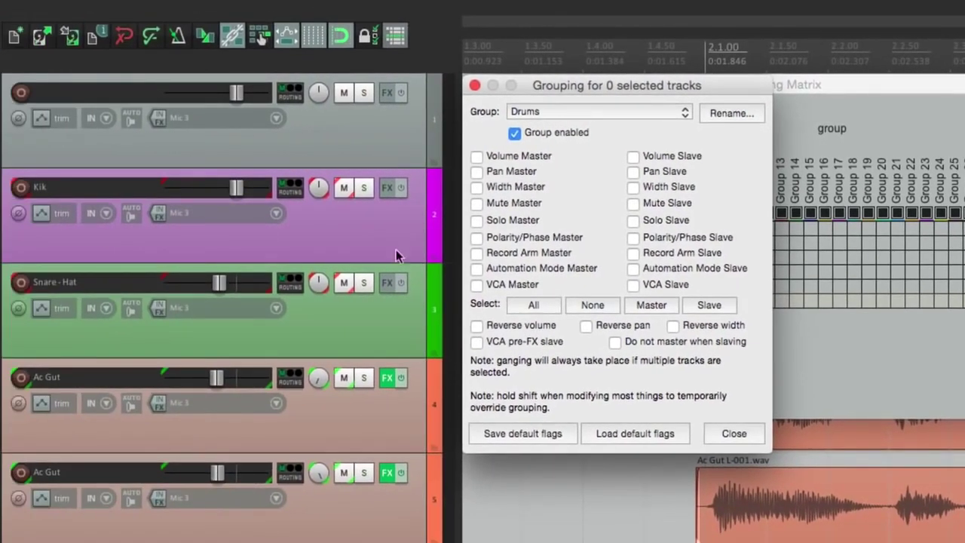
click(36, 236)
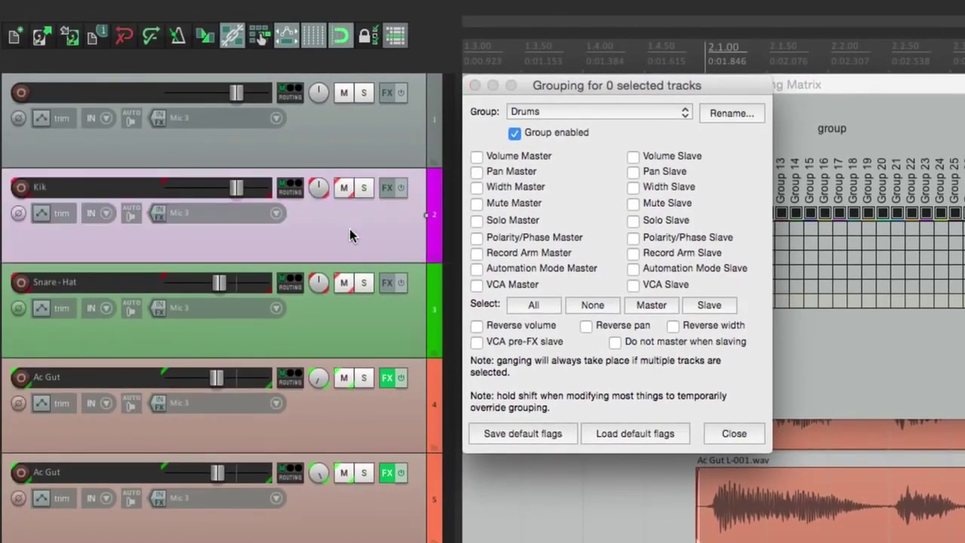
shift+click(387, 309)
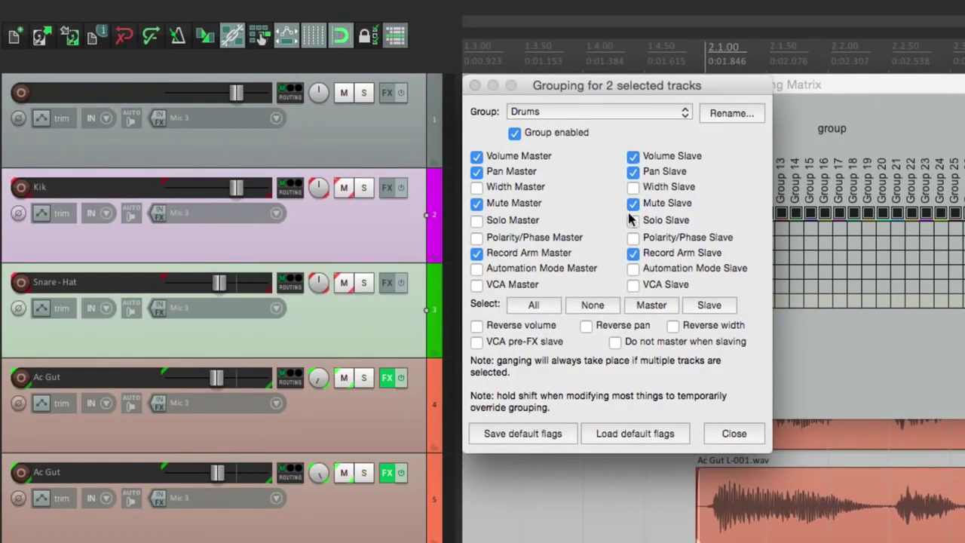
click(381, 420)
shift+click(379, 522)
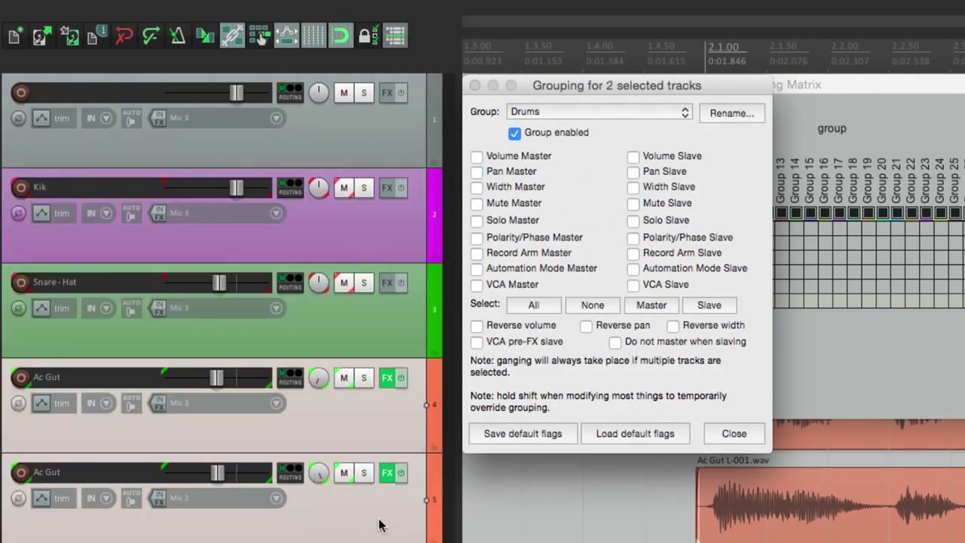
click(626, 113)
click(630, 124)
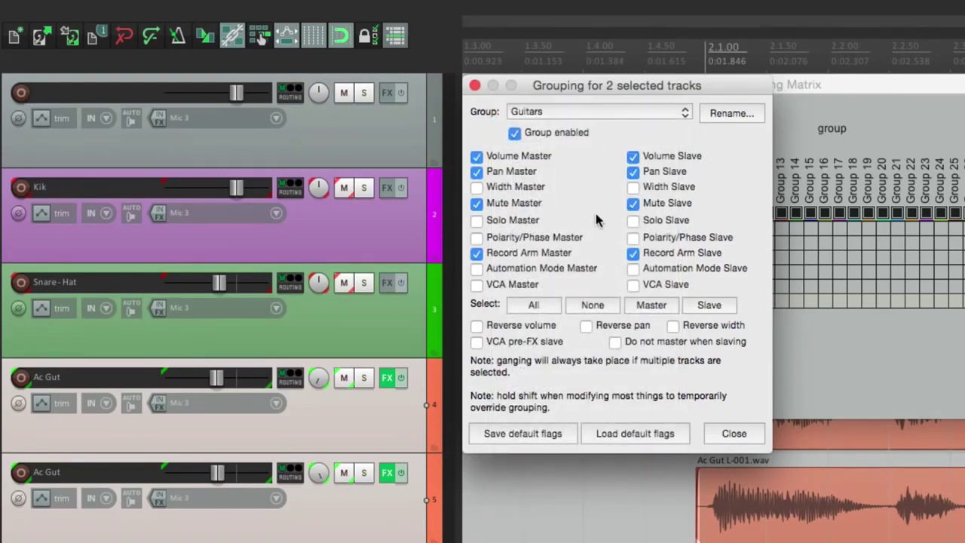
key(Escape)
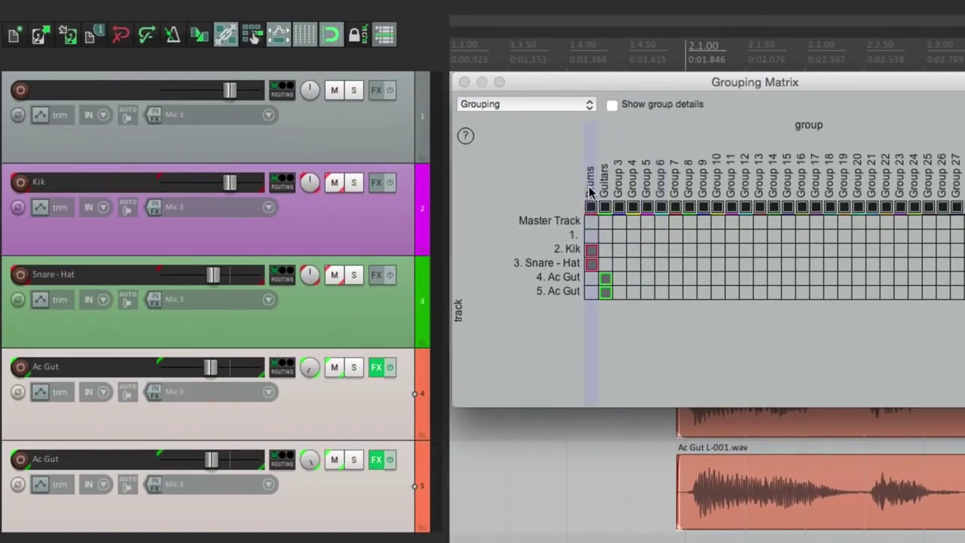
- For Kik and Snare-Hat in the Drums group, disable Mute Master and Slave and enable Solo Master and Slave
click(590, 192)
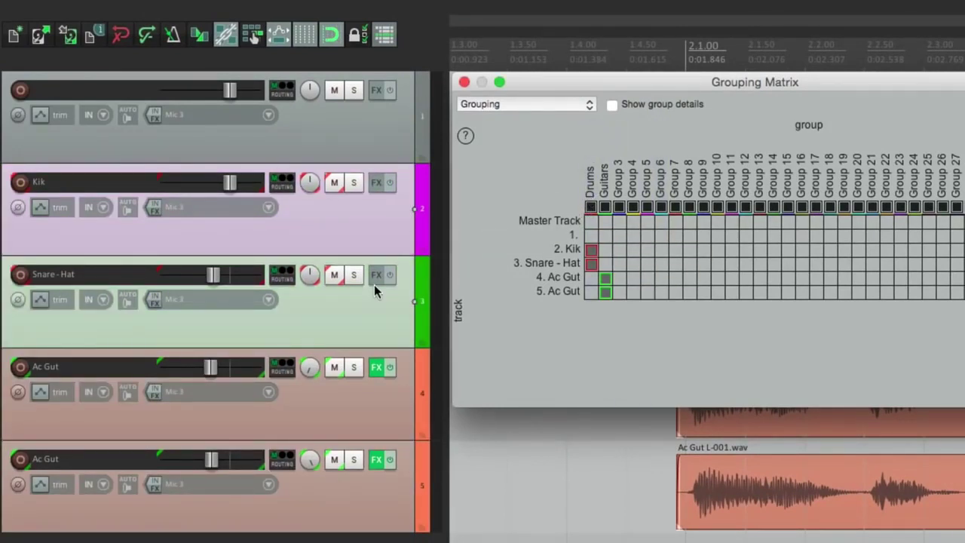
key(super+g)
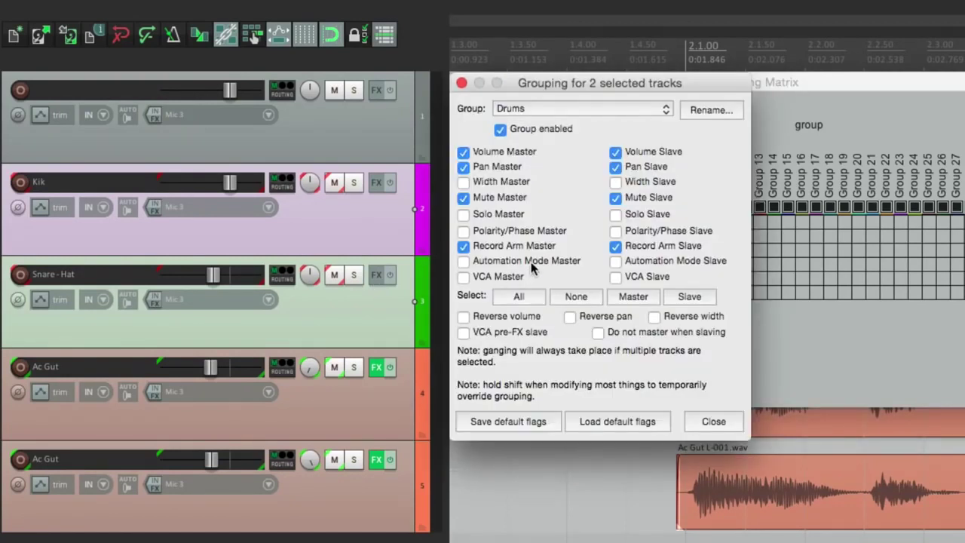
click(463, 197)
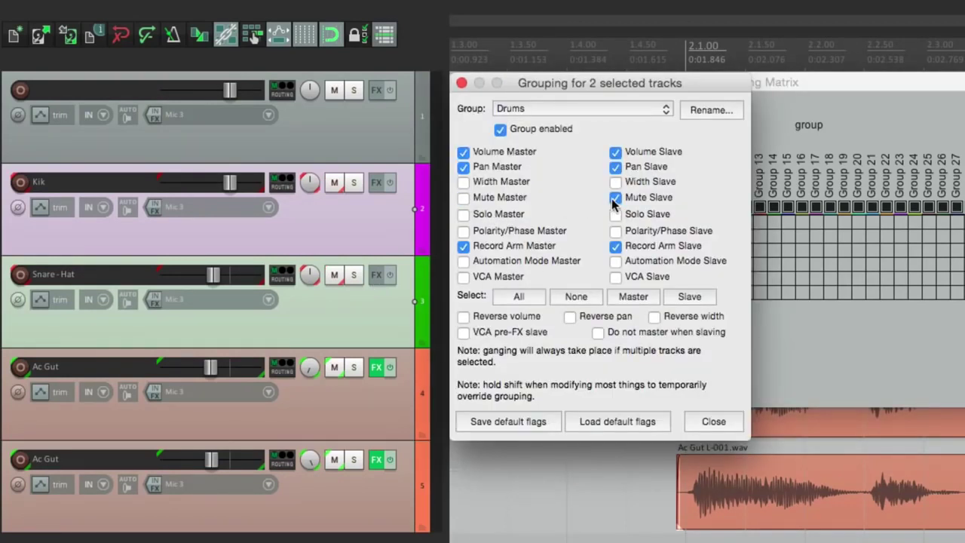
click(614, 197)
click(615, 214)
click(463, 214)
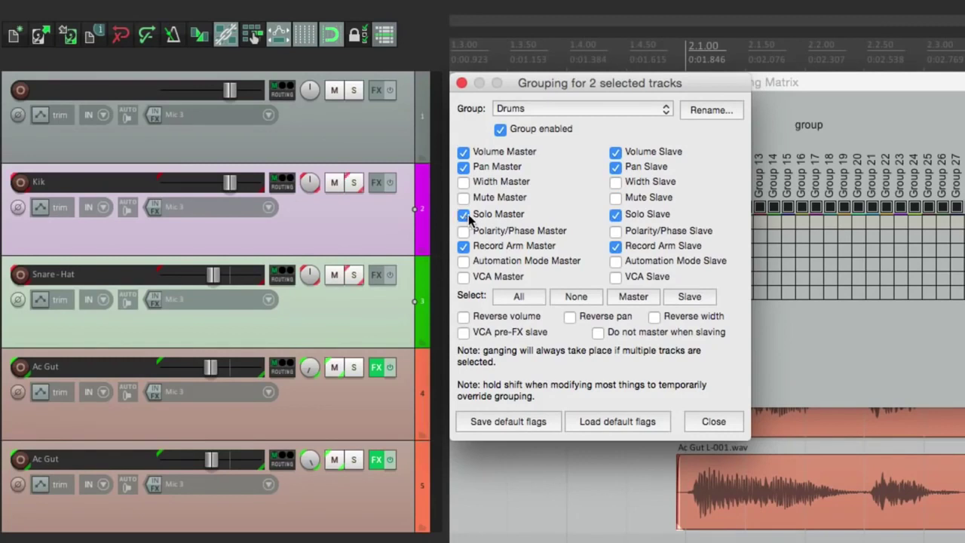
- For both Ac Gut tracks in the Guitars group, disable Pan Master and Pan Slave, and recheck their grouping settings
key(Escape)
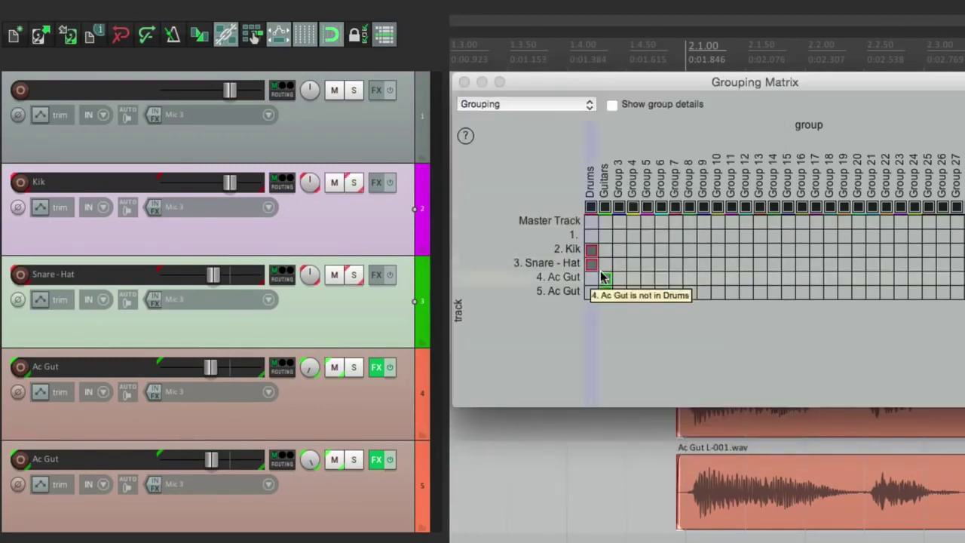
click(602, 192)
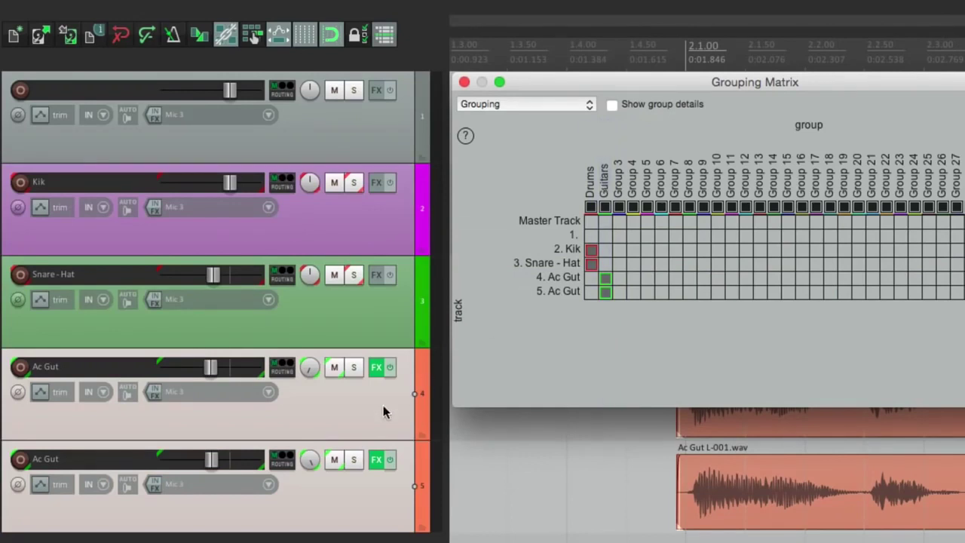
double_click(606, 187)
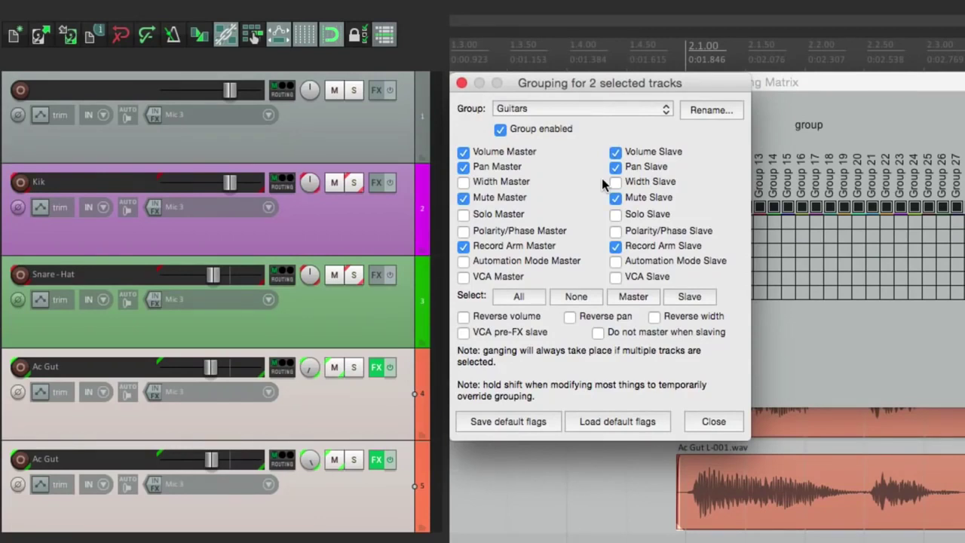
click(463, 167)
key(Escape)
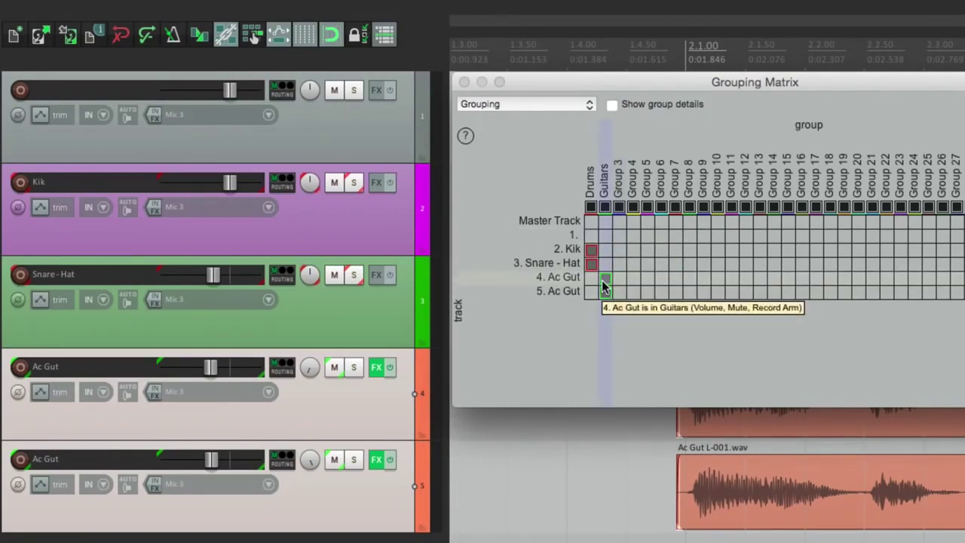
click(603, 190)
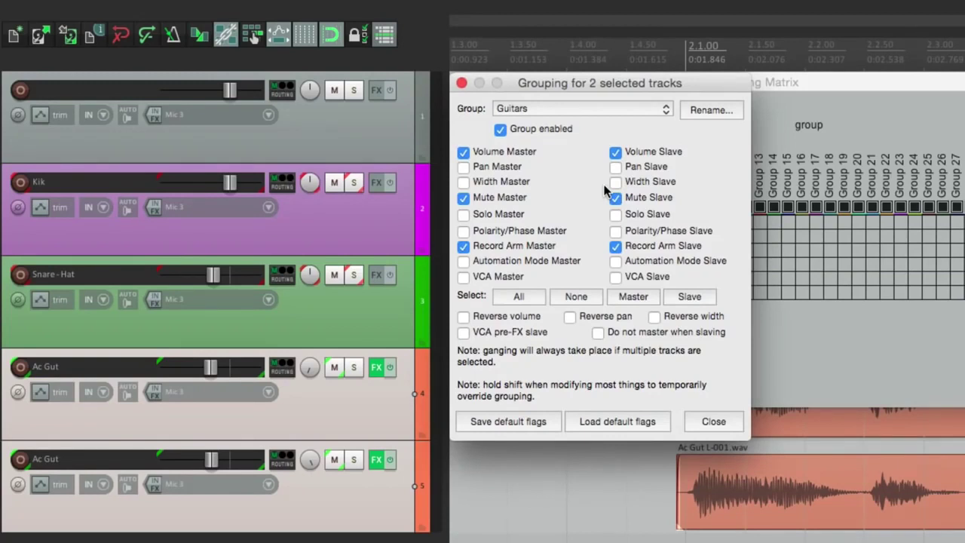
click(462, 84)
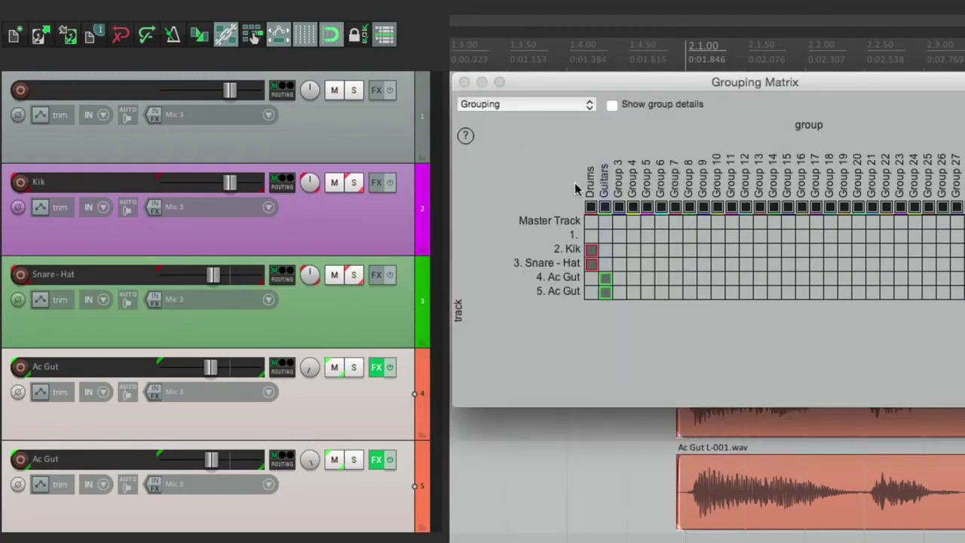
- For Ac Gut on track 5 in the Guitars group, enable Reverse volume and Reverse pan
double_click(603, 294)
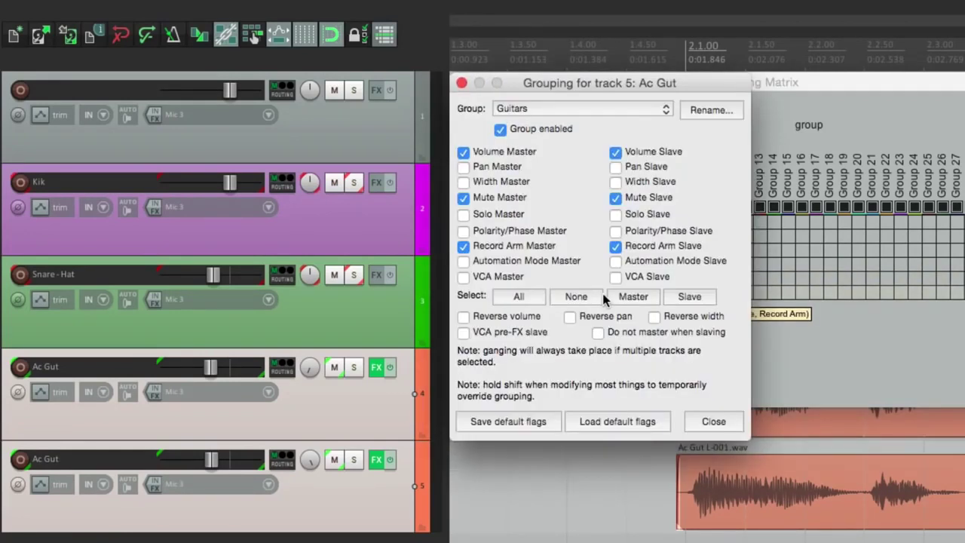
click(463, 316)
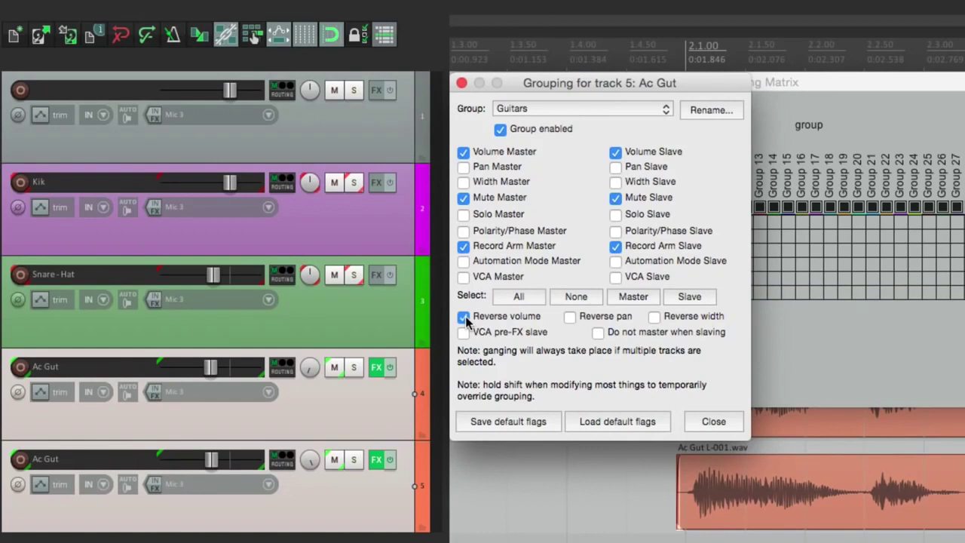
click(570, 316)
key(Escape)
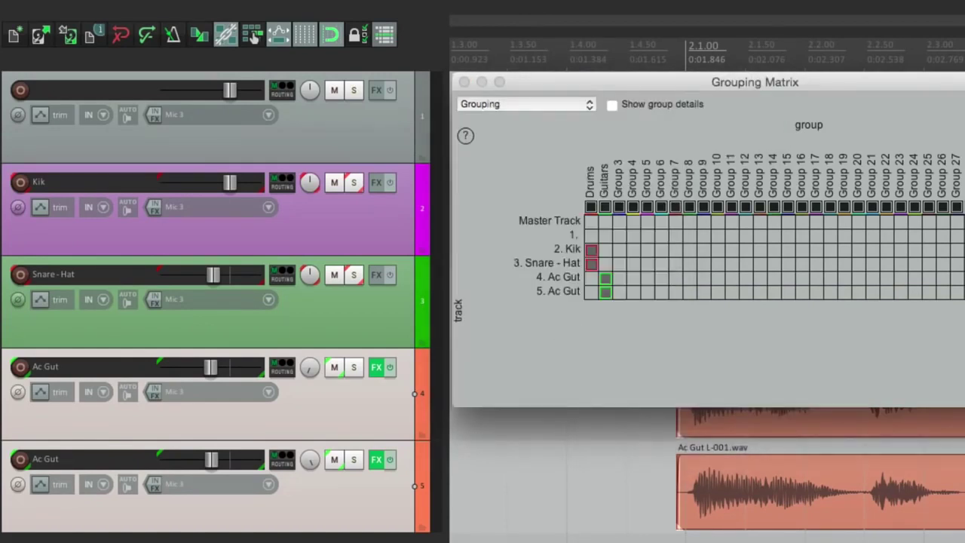
- Test the Guitars grouping by lowering the volume of Ac Gut on track 4 and adjusting its pan
click(312, 415)
drag(214, 369, 205, 374)
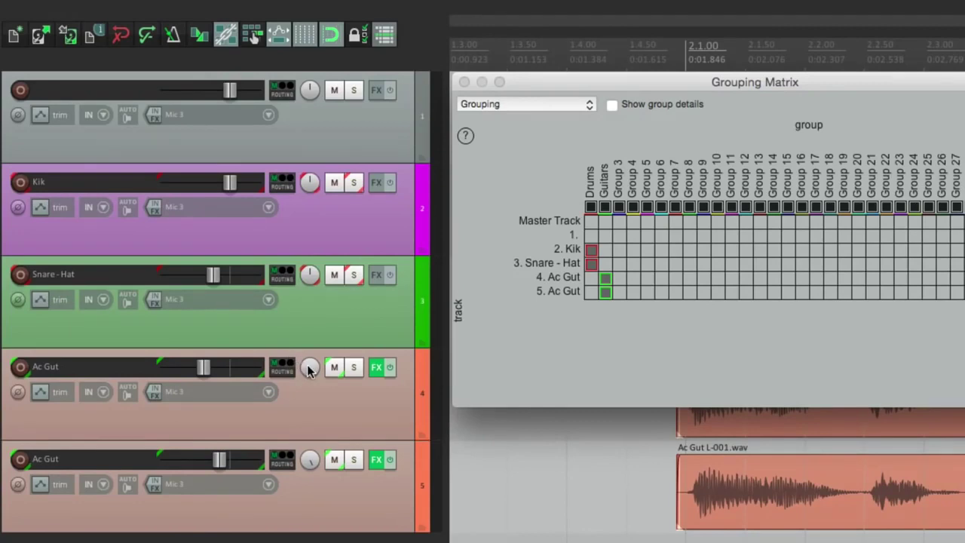
drag(309, 369, 311, 365)
click(575, 327)
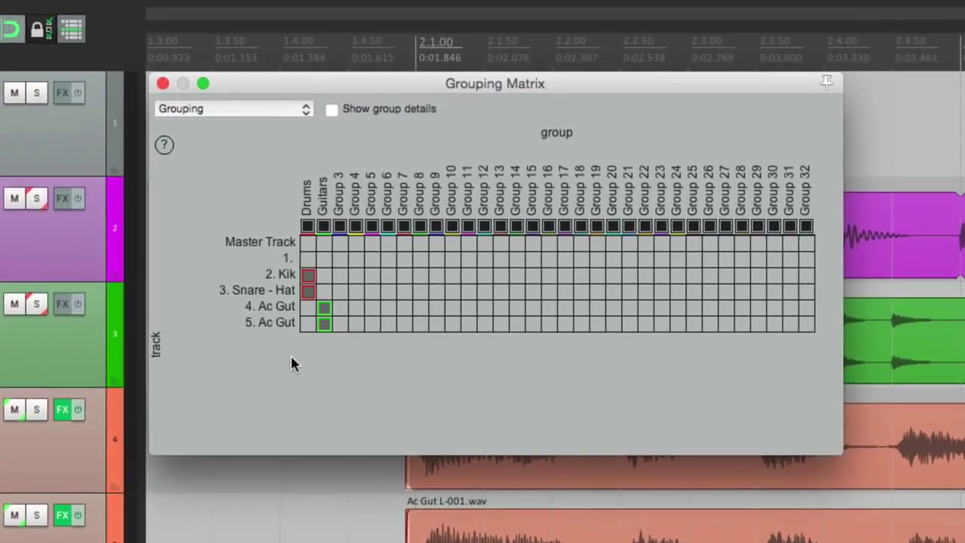
- Show group details in the Grouping Matrix and cycle track 1's Drums Volume through its modes, ending on master
click(332, 111)
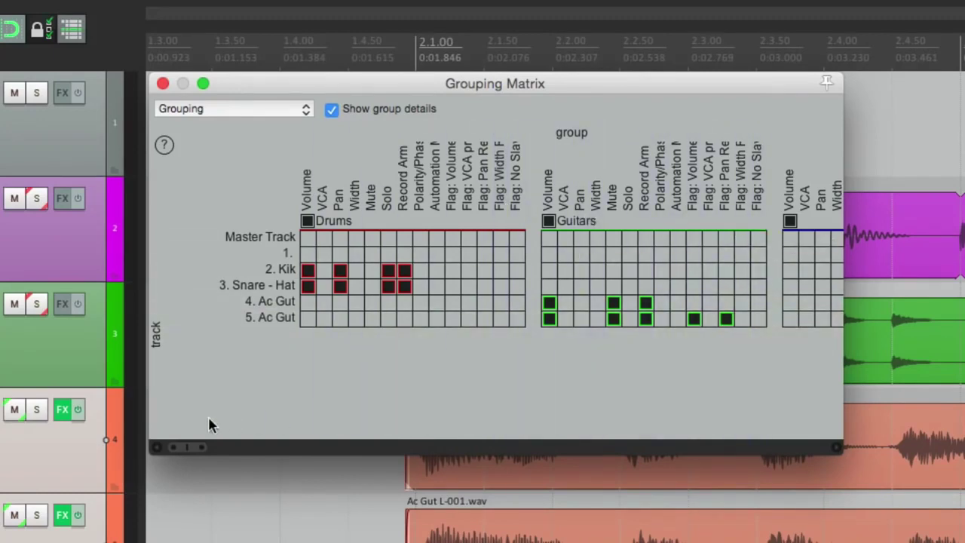
drag(200, 447, 158, 446)
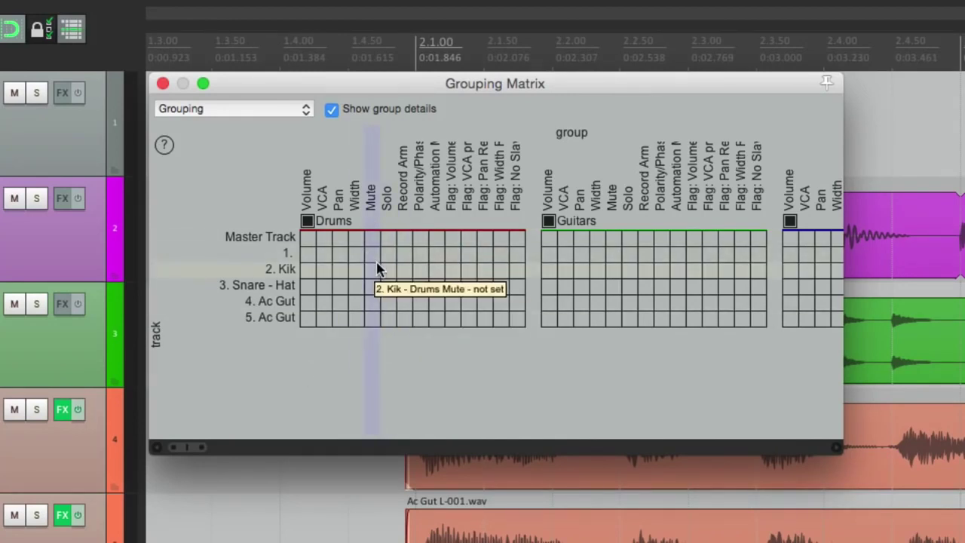
click(309, 255)
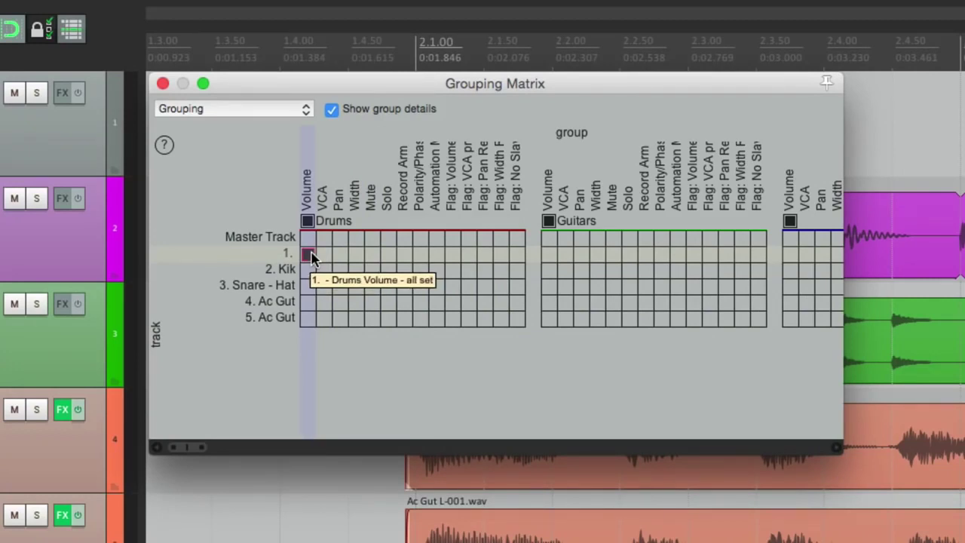
click(309, 254)
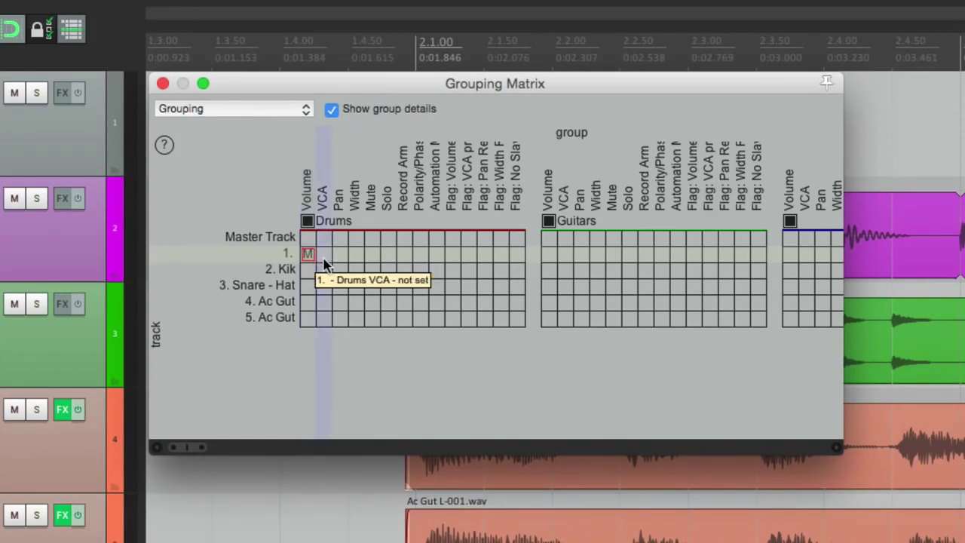
click(310, 255)
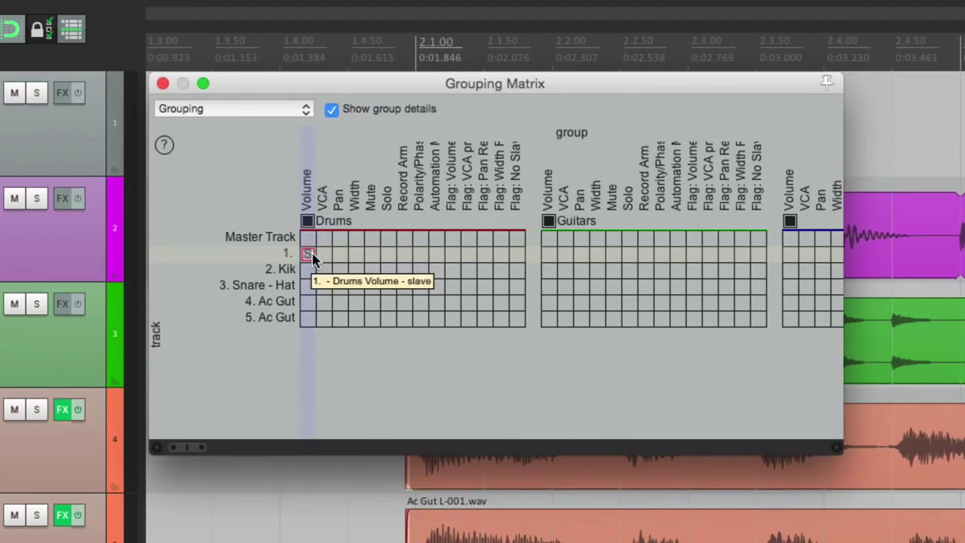
click(310, 254)
click(313, 256)
click(313, 256)
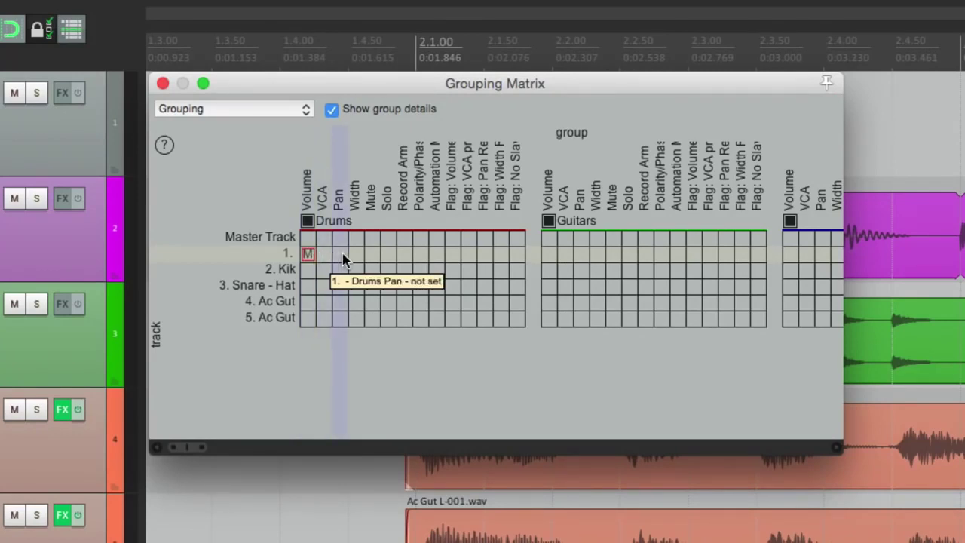
- Try setting track 1's Drums Pan, Mute and Solo individually, clearing Solo and Mute and switching Pan to slave
click(341, 255)
click(341, 255)
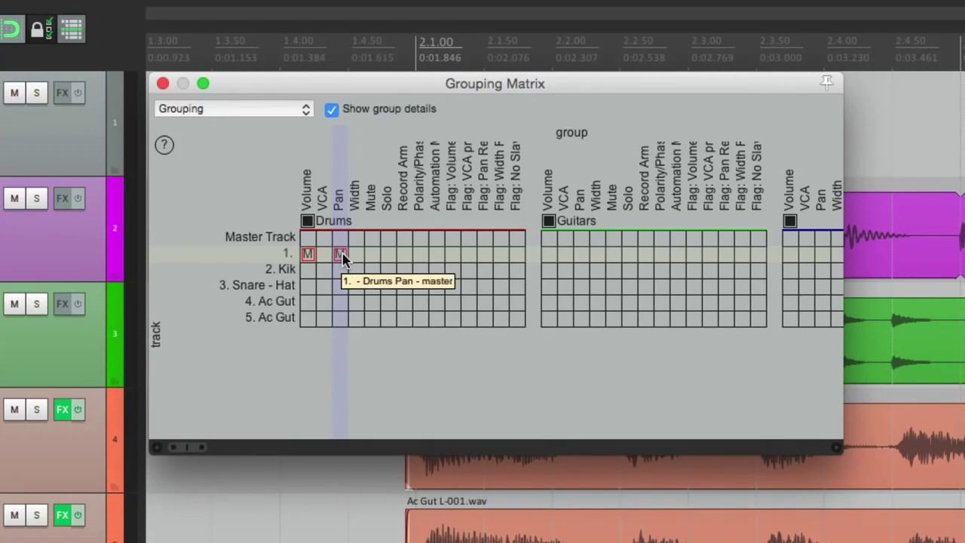
click(372, 255)
click(371, 255)
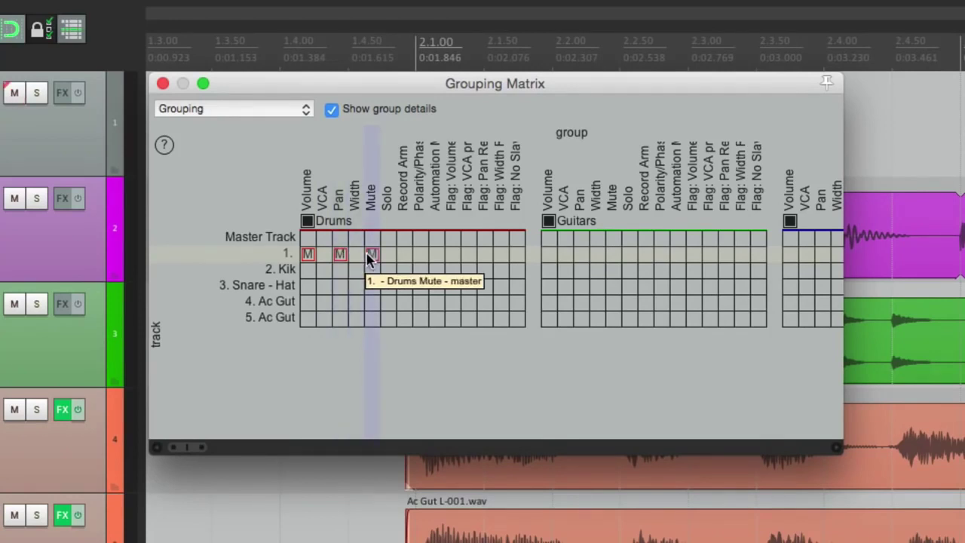
click(387, 255)
click(387, 254)
click(387, 255)
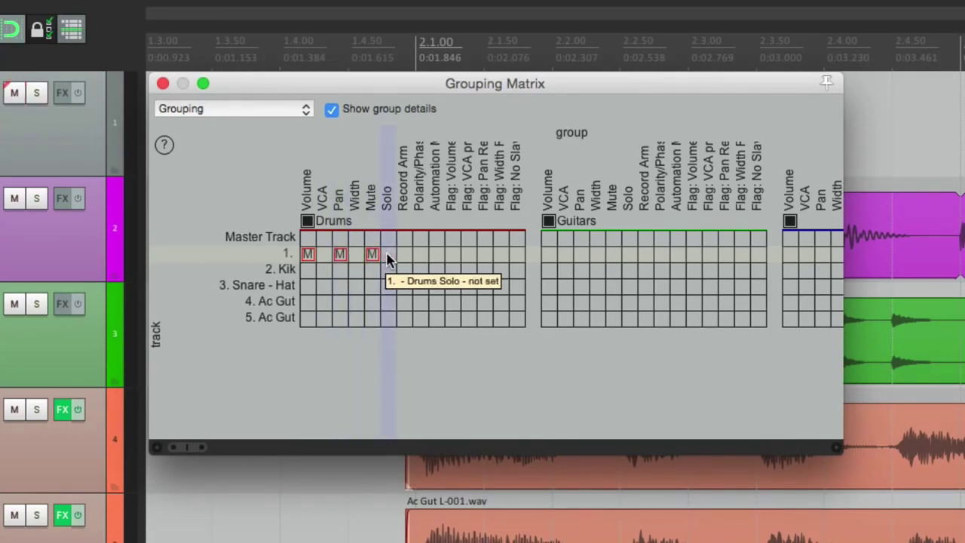
click(371, 255)
click(341, 256)
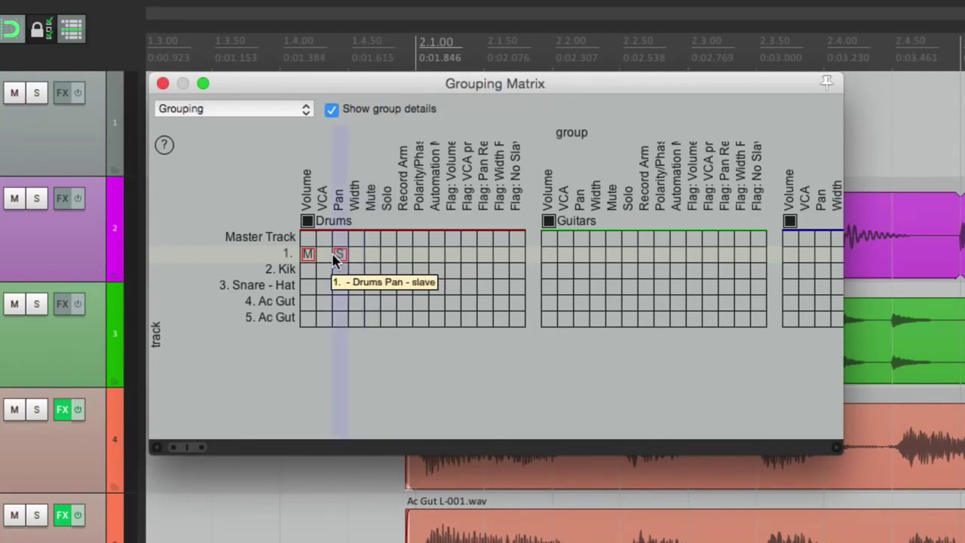
- Set track 1 as master in Drums for every parameter from Pan through Automation Mode
click(340, 256)
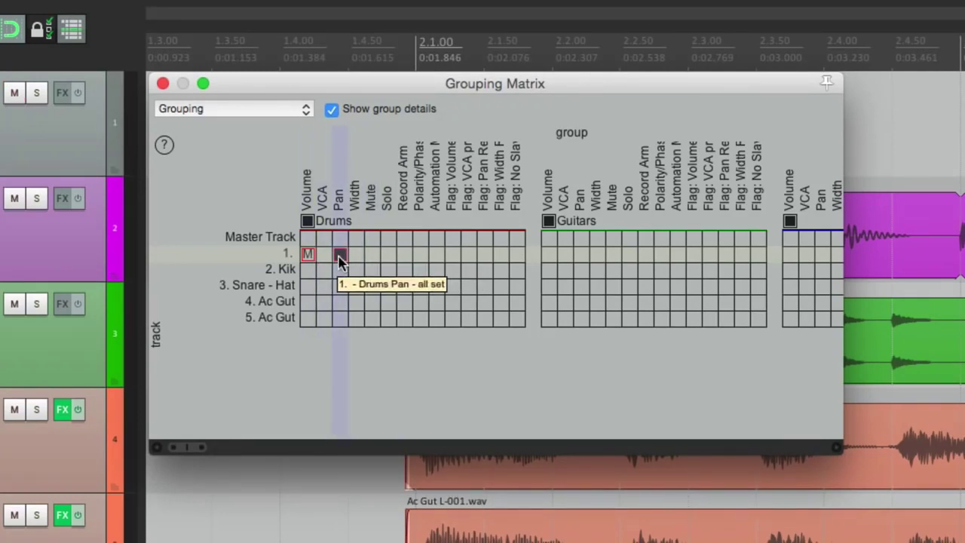
click(341, 256)
drag(342, 258, 440, 258)
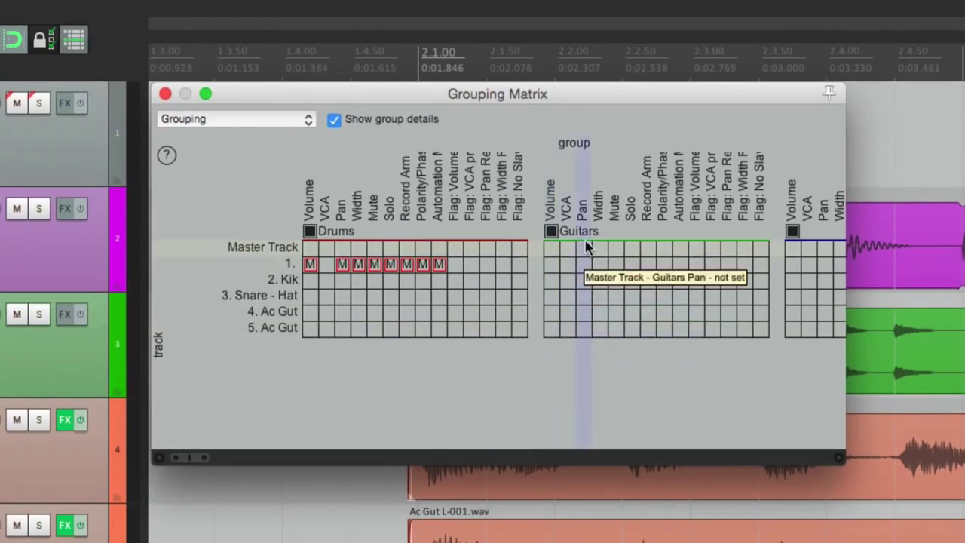
- Set track 1 as master in Guitars for Volume, Pan, Width, Mute, Solo, Record Arm, Polarity/Phase and Automation Mode
click(548, 265)
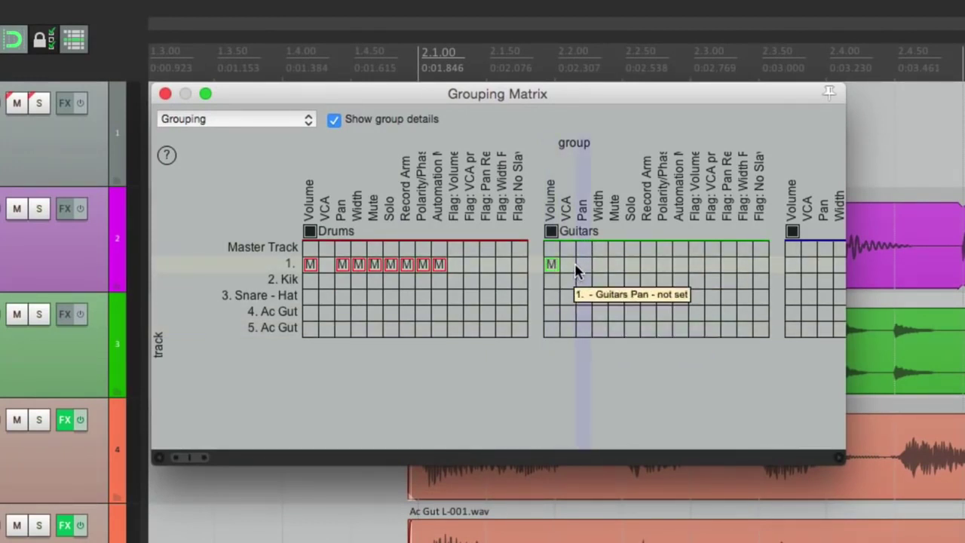
click(582, 266)
click(598, 266)
click(614, 265)
click(630, 265)
click(647, 266)
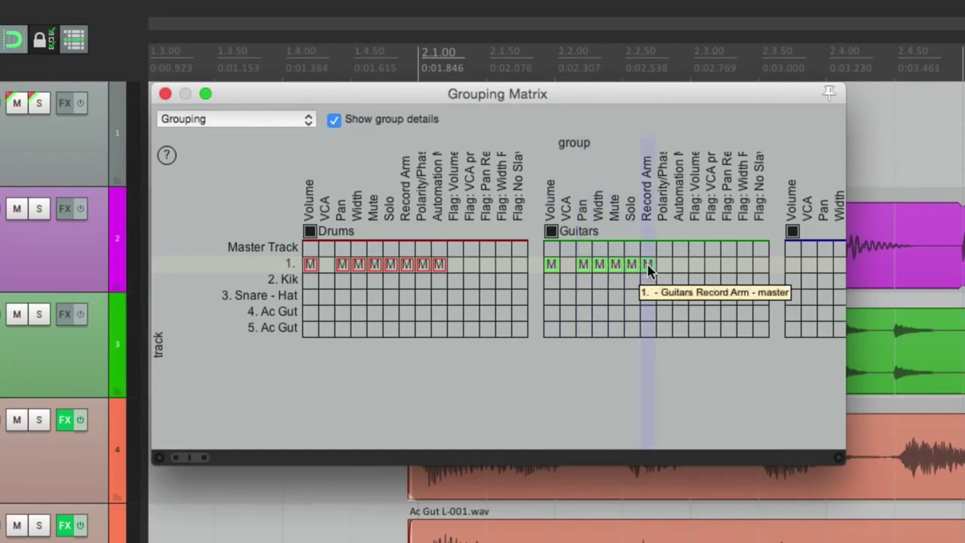
click(662, 265)
click(679, 265)
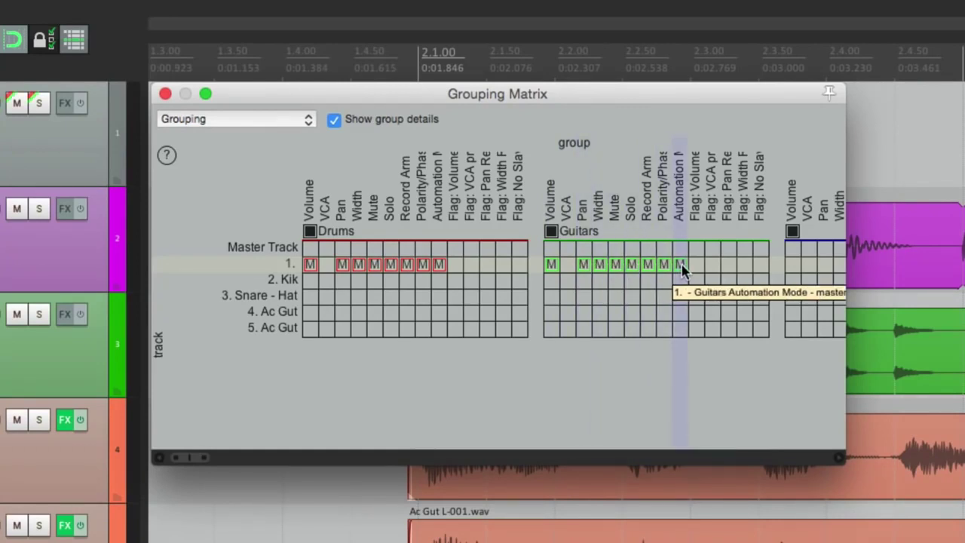
- In Drums, make Kik master and slave and Snare-Hat slave only for Volume and Pan through Automation Mode, without VCA
click(312, 285)
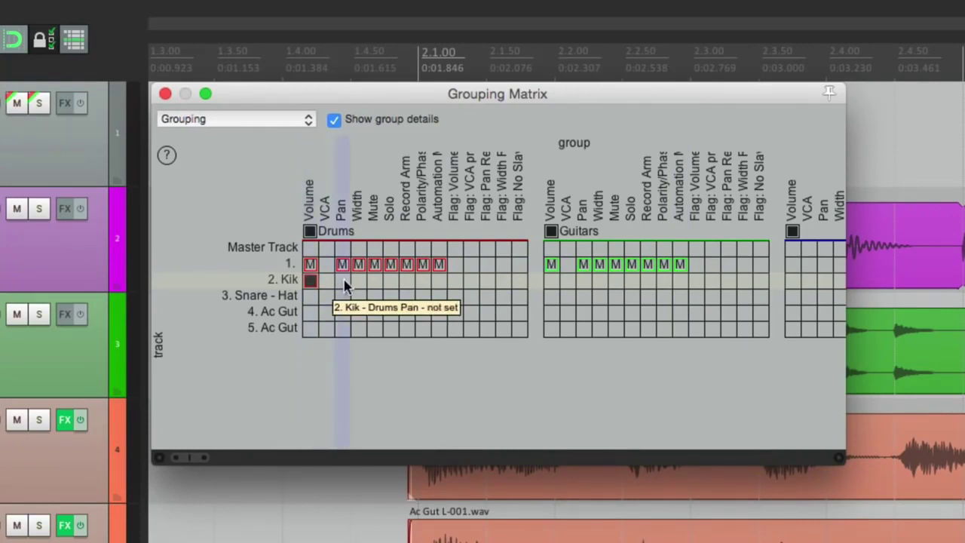
drag(341, 282, 439, 278)
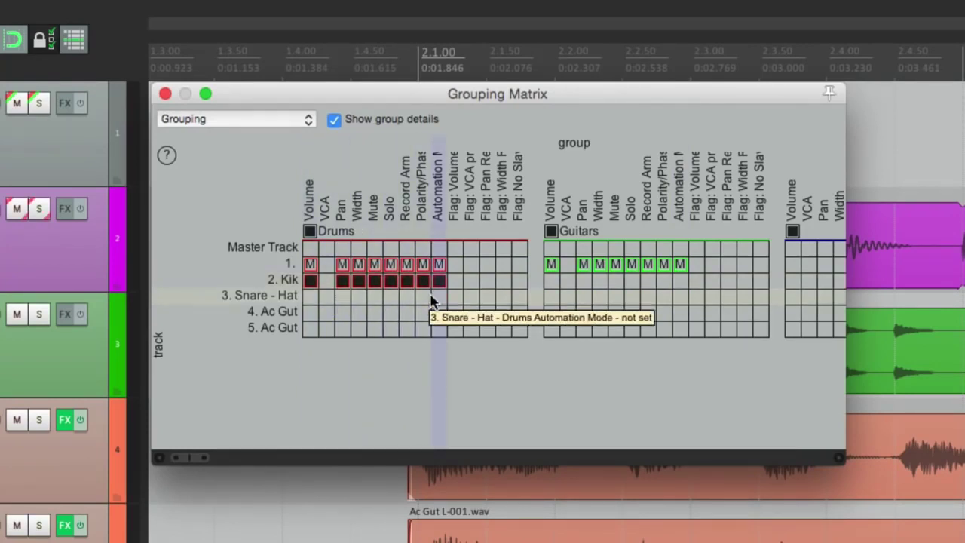
click(315, 298)
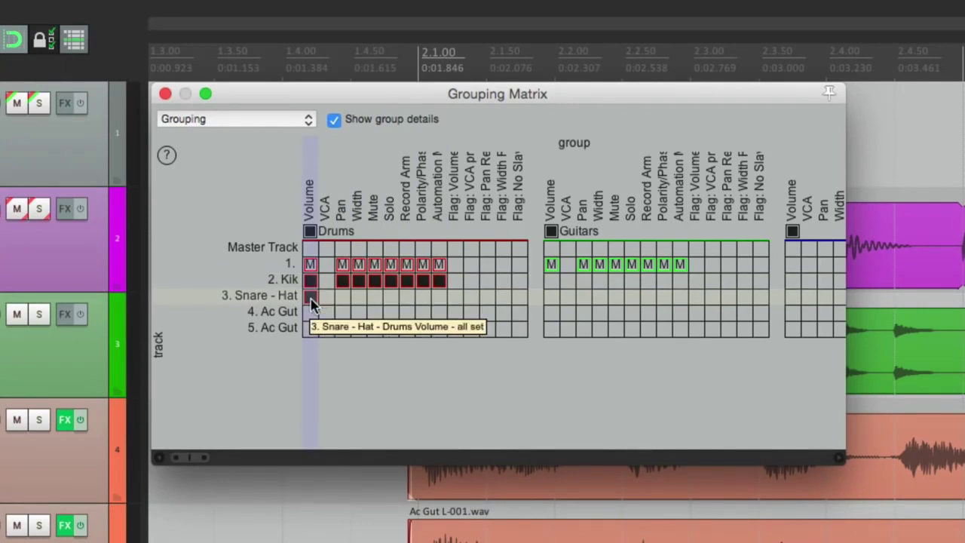
drag(315, 299, 437, 299)
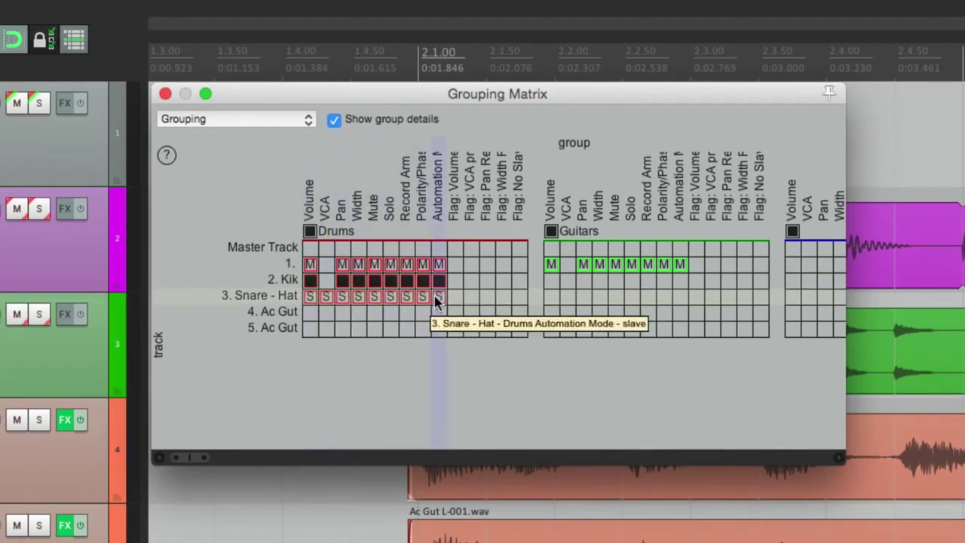
click(327, 303)
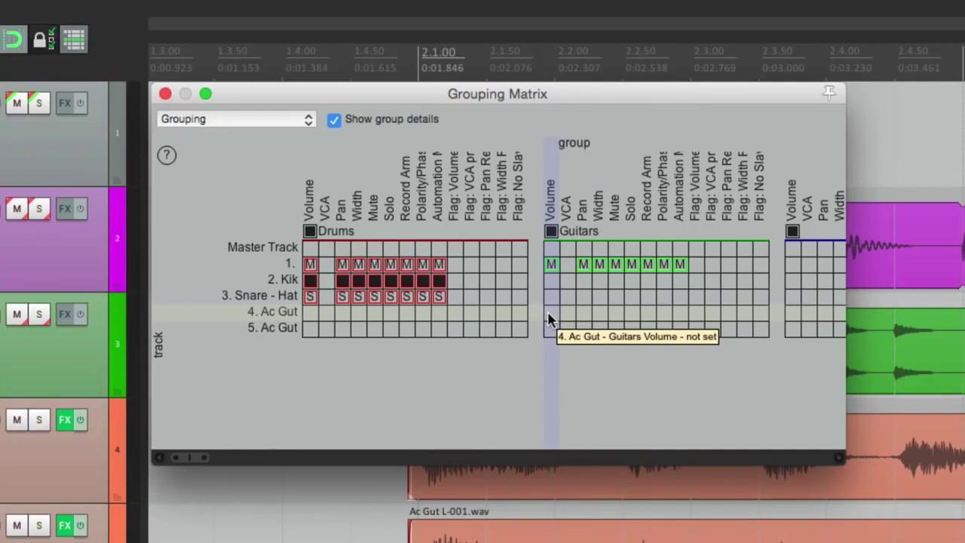
- In Guitars, make track 4 master and slave and track 5 slave only for Volume and Pan through Automation Mode, without VCA
mouse_move(548, 319)
mouse_down()
mouse_move(679, 314)
mouse_move(581, 314)
mouse_up()
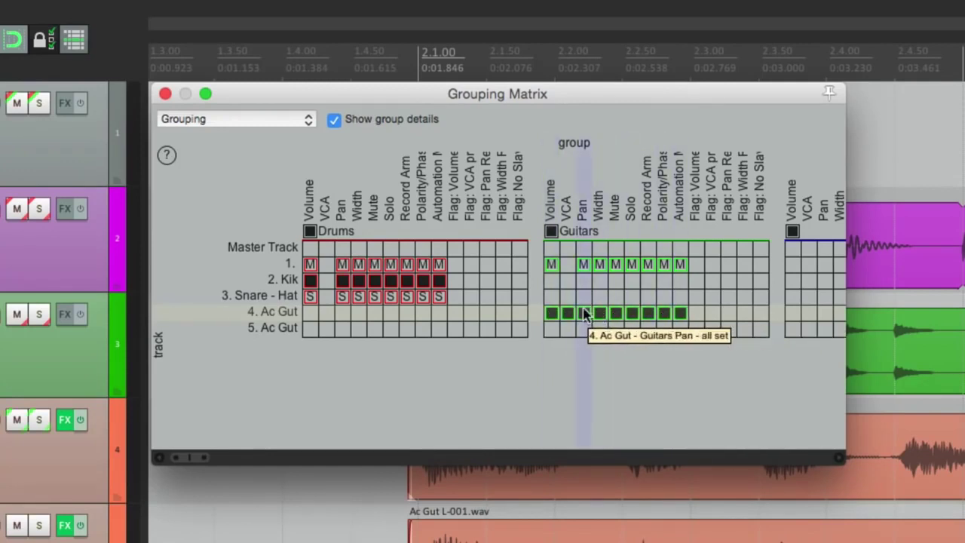
click(550, 329)
click(551, 329)
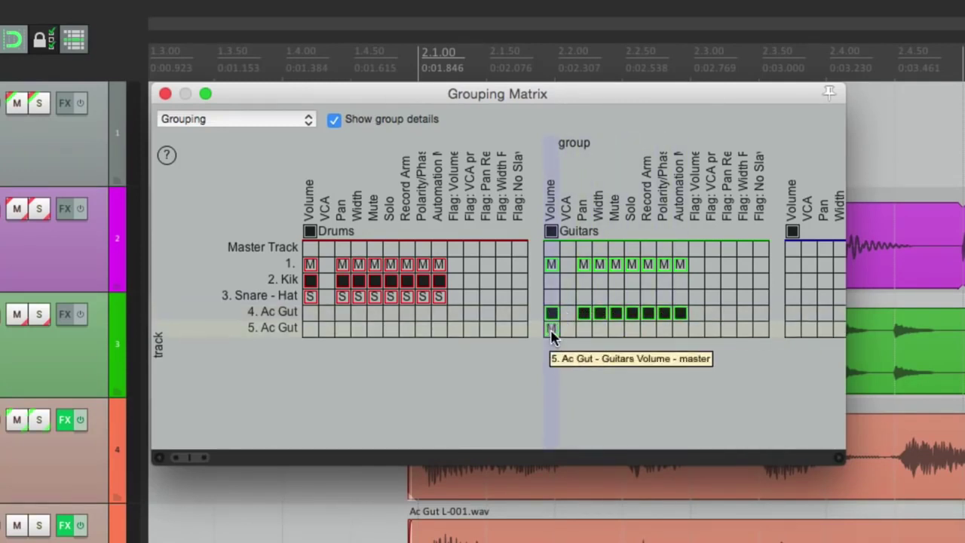
drag(551, 329, 680, 329)
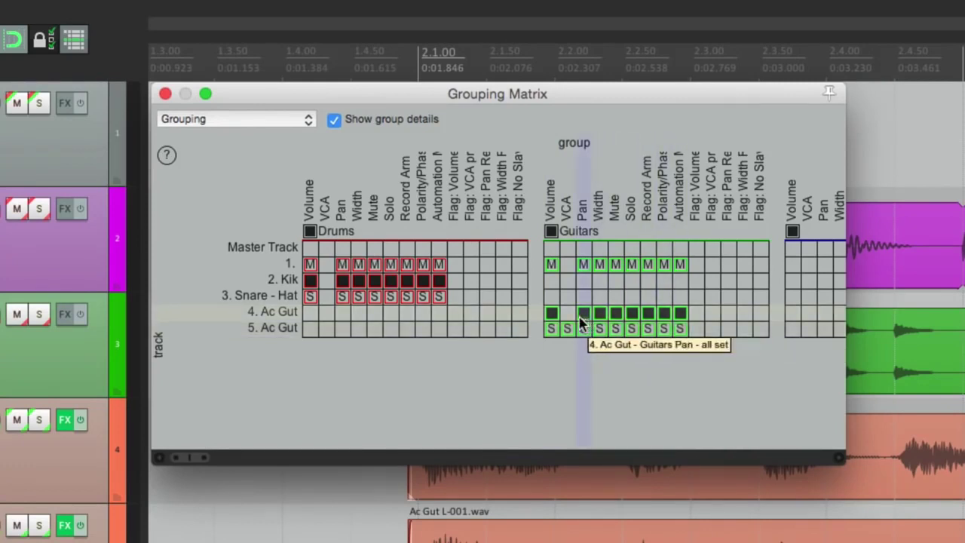
click(566, 329)
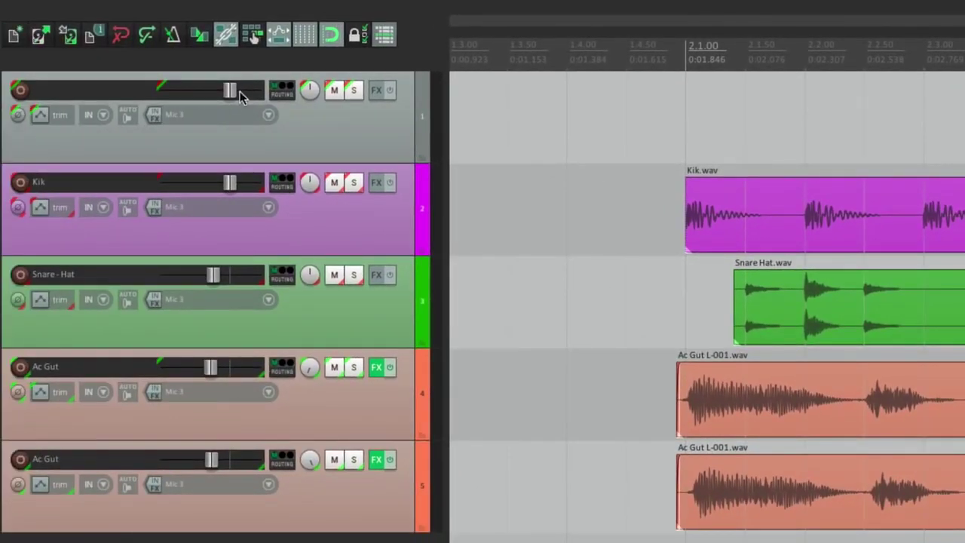
- Examine the master and slave grouping indicators on the volume faders of tracks 1 to 5
drag(240, 91, 230, 110)
mouse_move(231, 190)
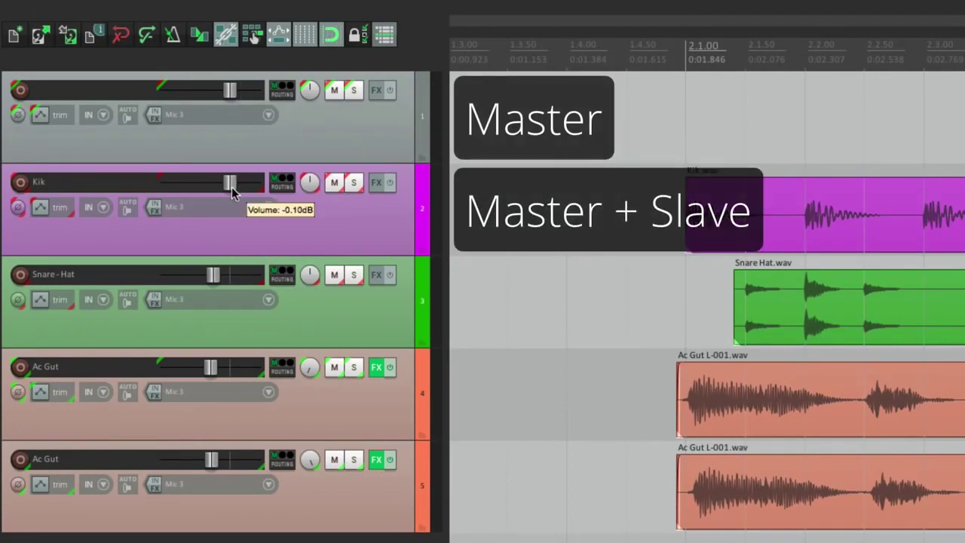
mouse_move(231, 189)
mouse_down()
mouse_move(222, 189)
mouse_move(230, 190)
mouse_up()
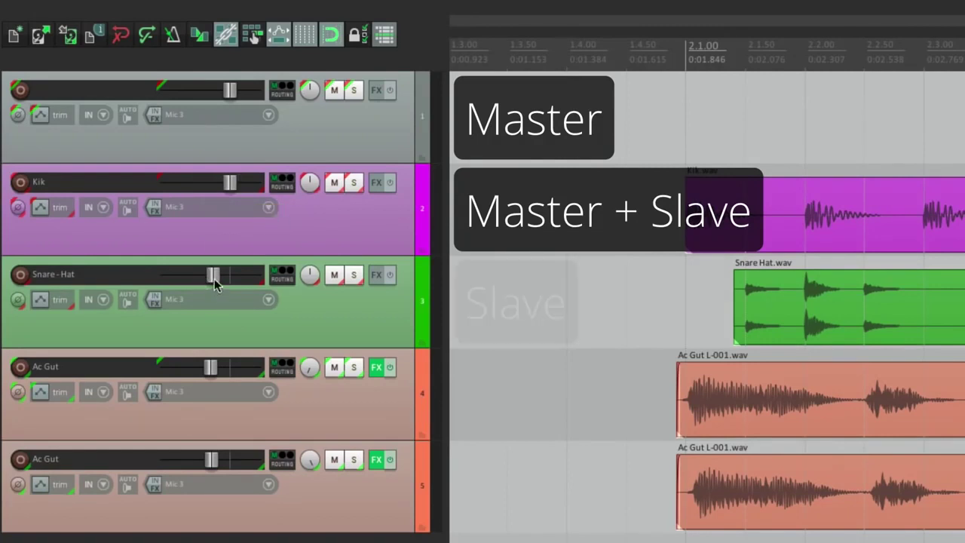
mouse_move(214, 278)
mouse_down()
mouse_move(169, 281)
mouse_move(207, 280)
mouse_up()
scroll(214, 302, up, 2)
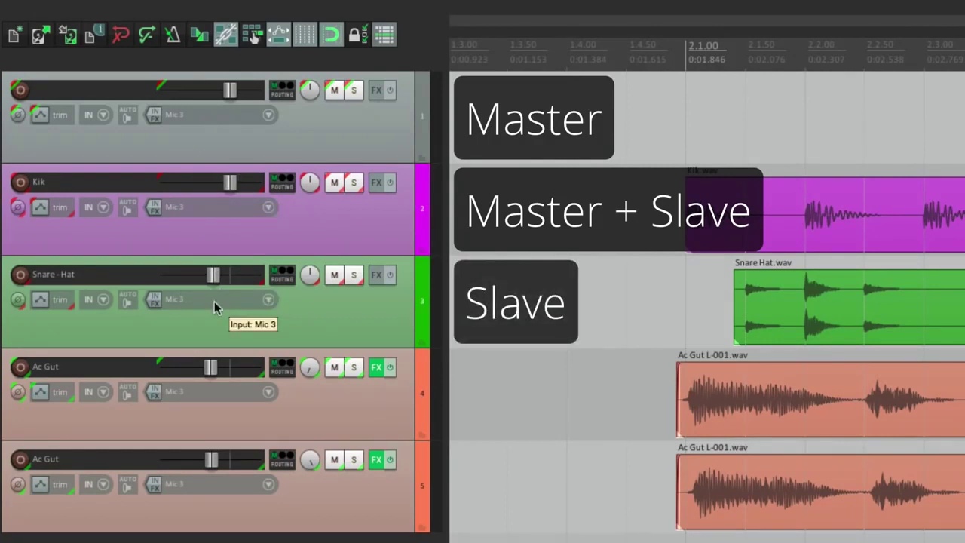
mouse_move(210, 377)
mouse_down()
mouse_move(173, 377)
mouse_move(210, 376)
mouse_up()
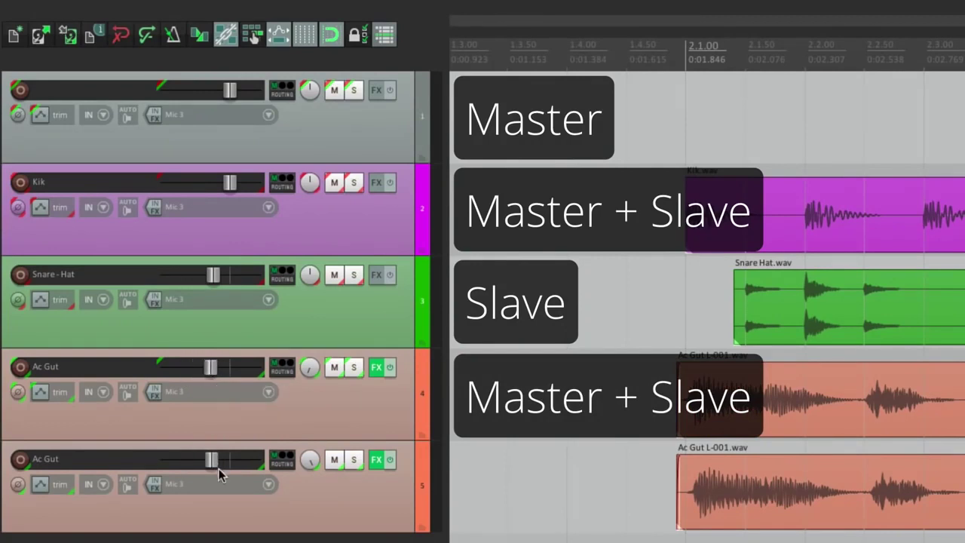
scroll(215, 471, down, 3)
scroll(215, 467, up, 2)
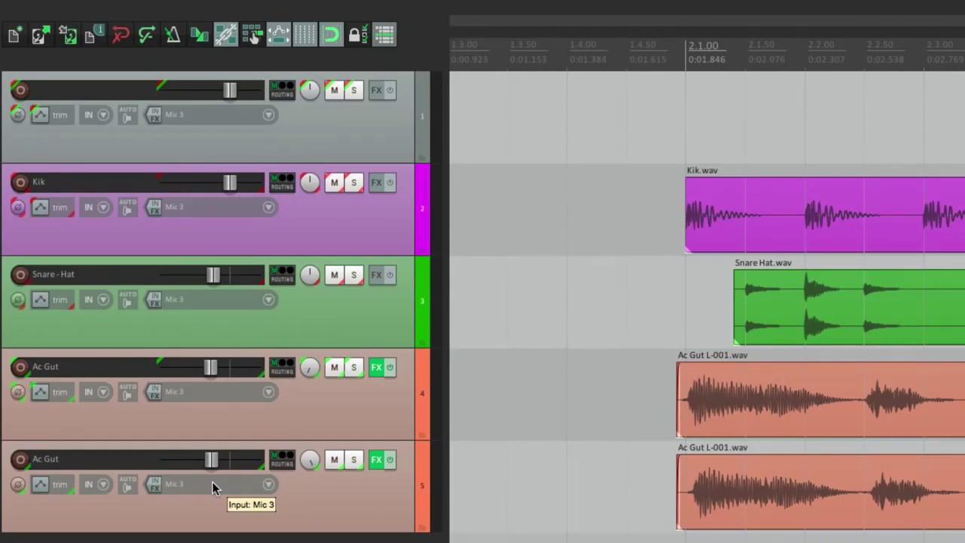
- Try track 1's volume fader and mute, returning both to their starting state
drag(232, 98, 214, 97)
double_click(214, 97)
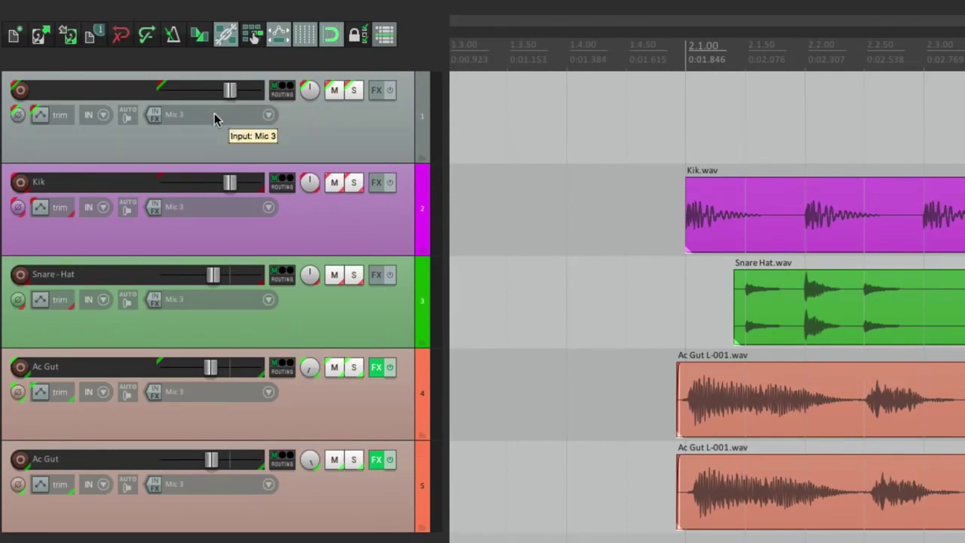
click(335, 90)
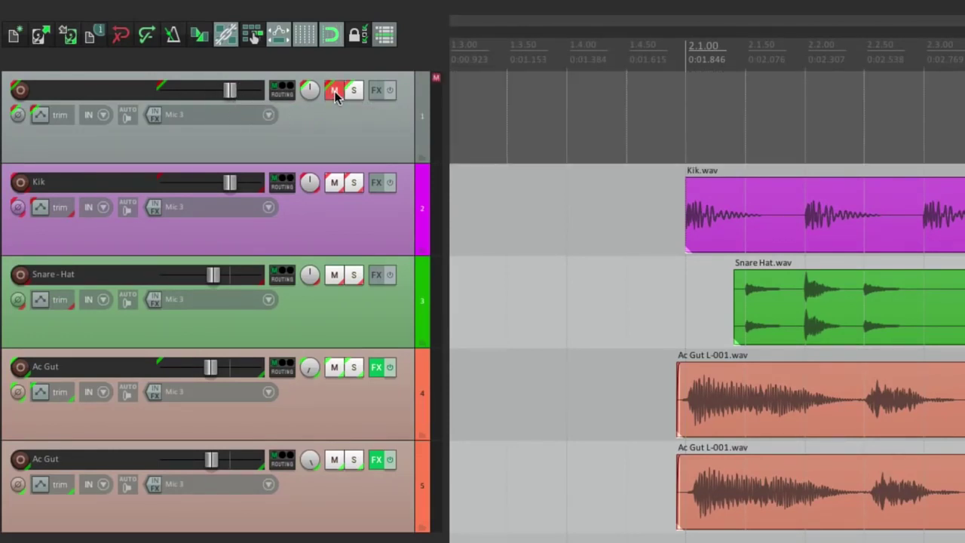
click(335, 91)
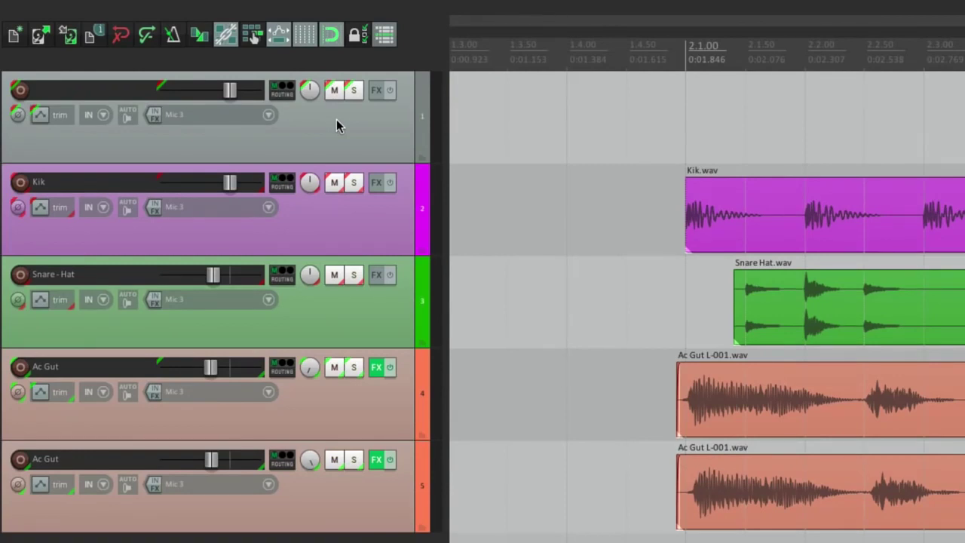
- Lower Kik's volume on its own, independently of the other tracks in the Drums group
click(385, 35)
mouse_move(309, 186)
mouse_down()
mouse_move(309, 197)
mouse_move(309, 187)
mouse_up()
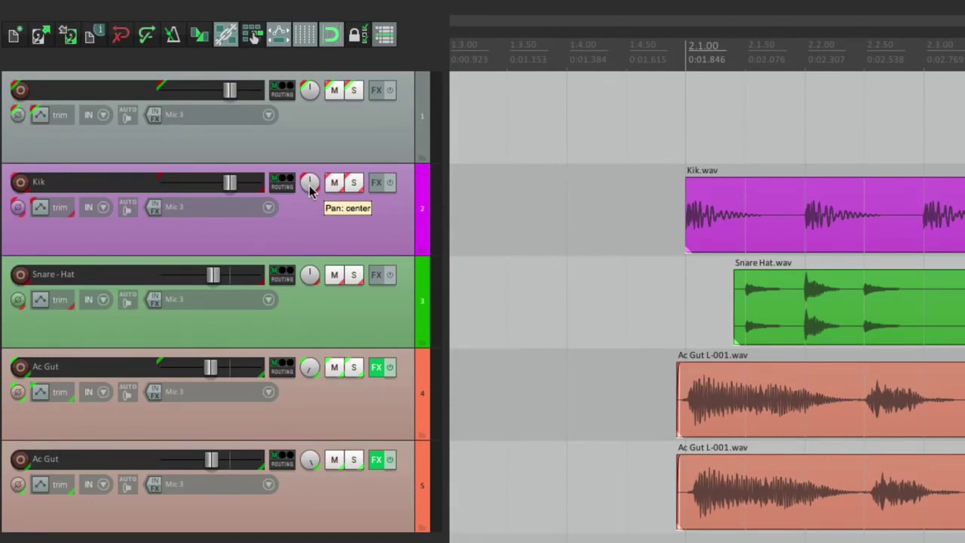
drag(228, 183, 211, 192)
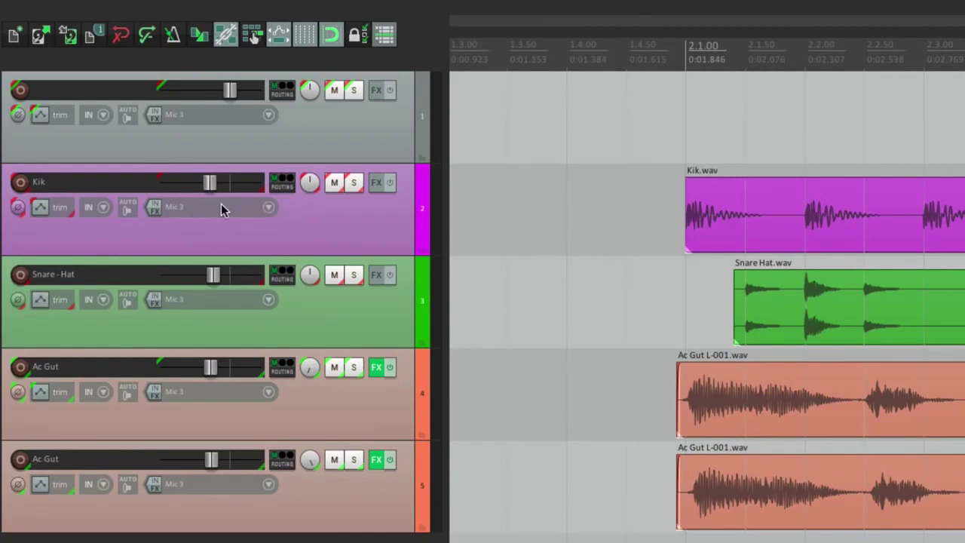